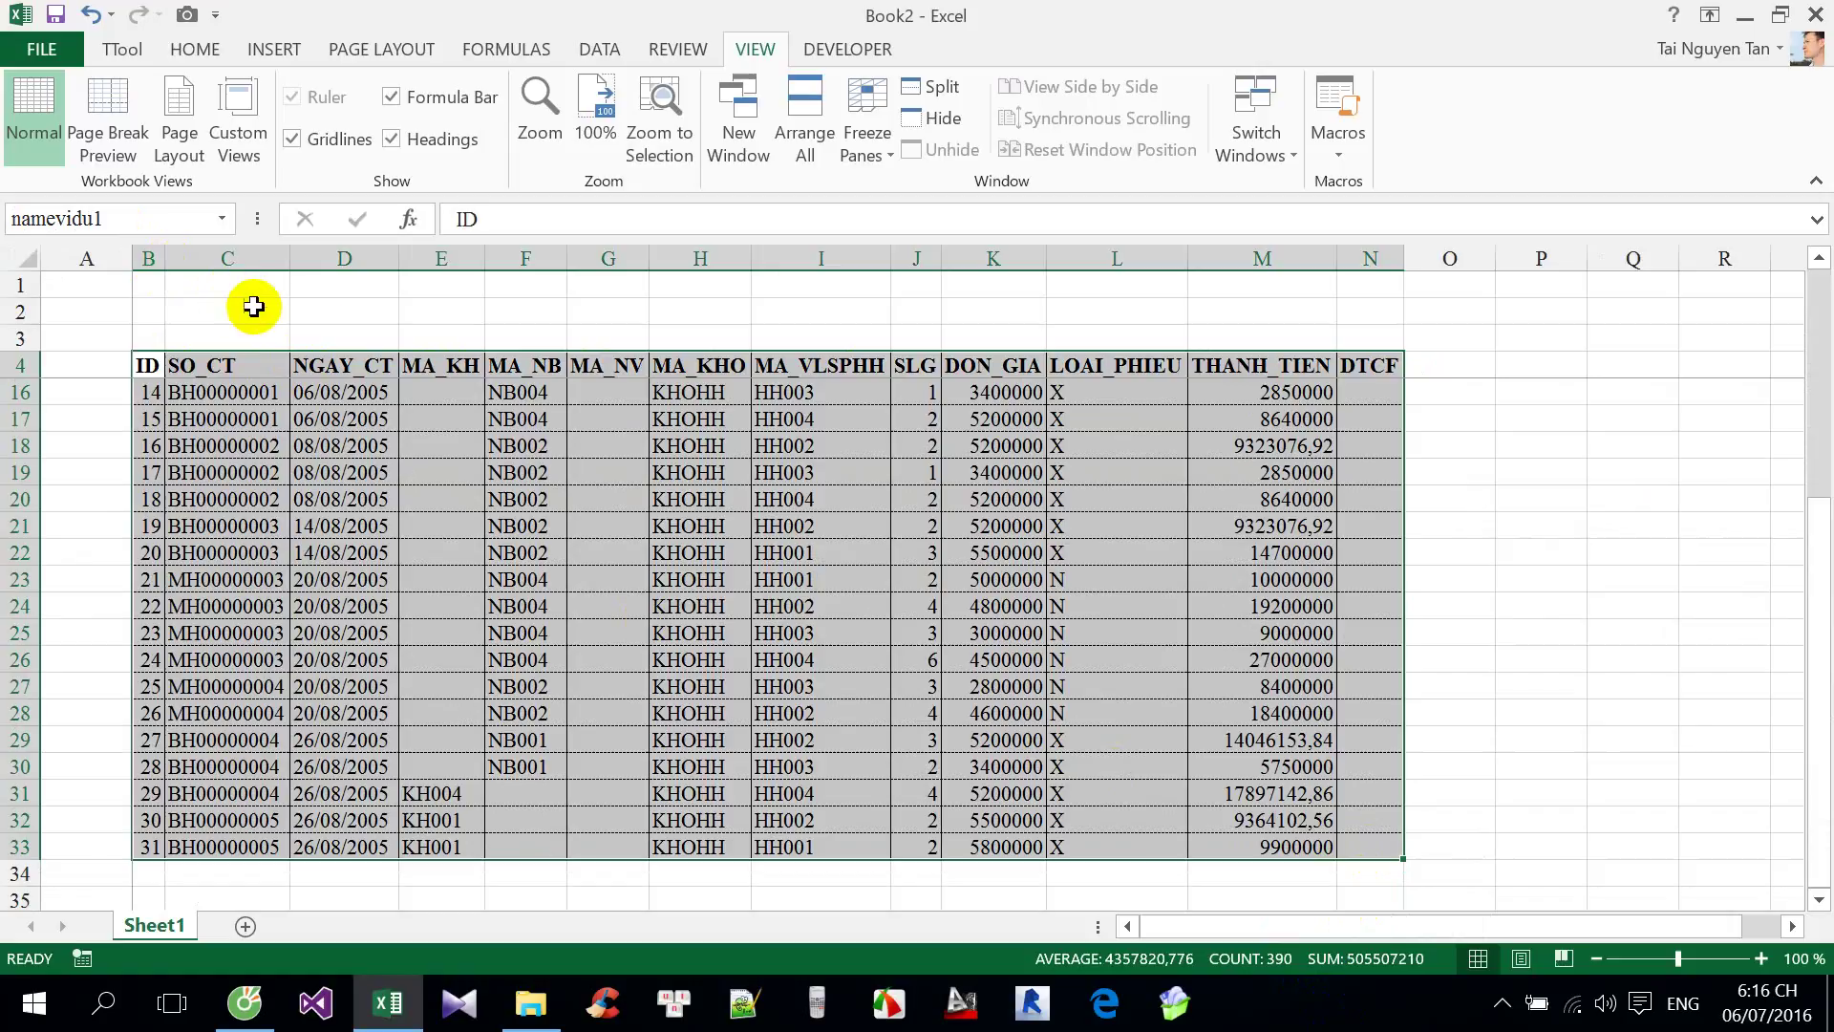
Check the workbook's defined names and their references in the Name Manager.
left_click(511, 50)
left_click(748, 100)
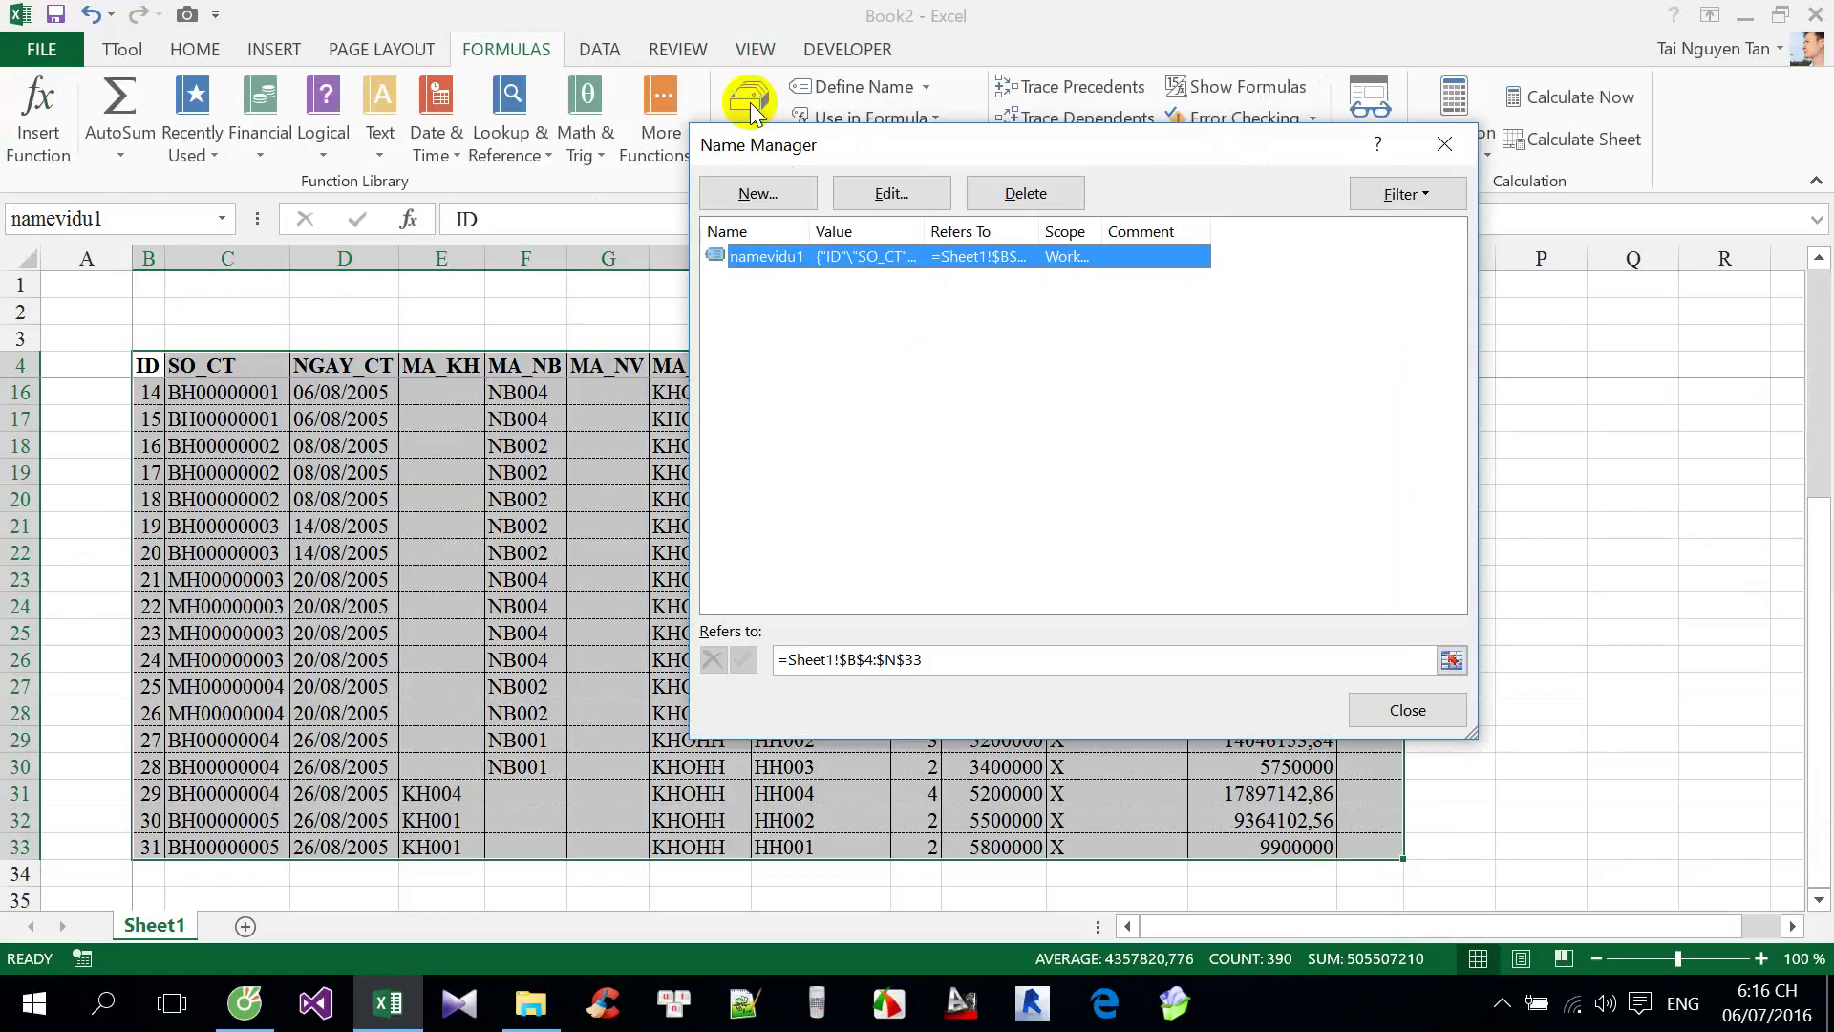
left_click(1444, 144)
Save the workbook to the Desktop as Book2.xlsx in Excel Workbook format.
left_click(41, 46)
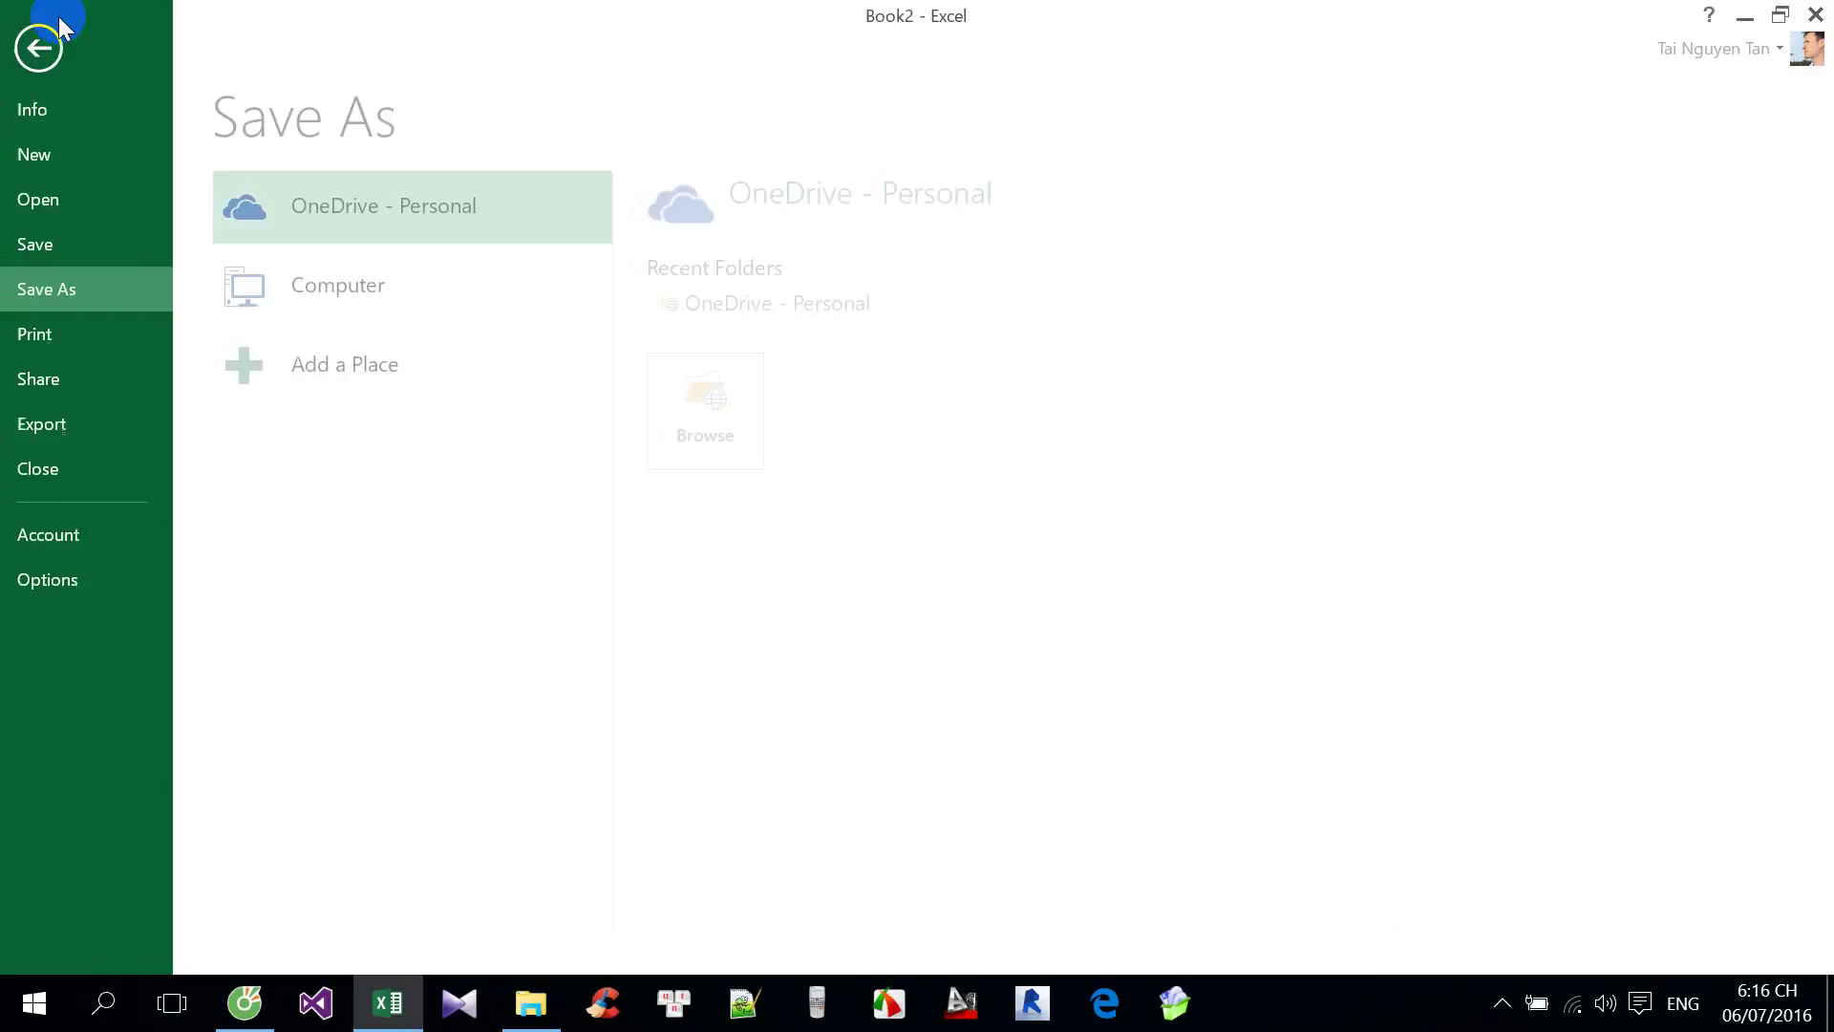
left_click(388, 282)
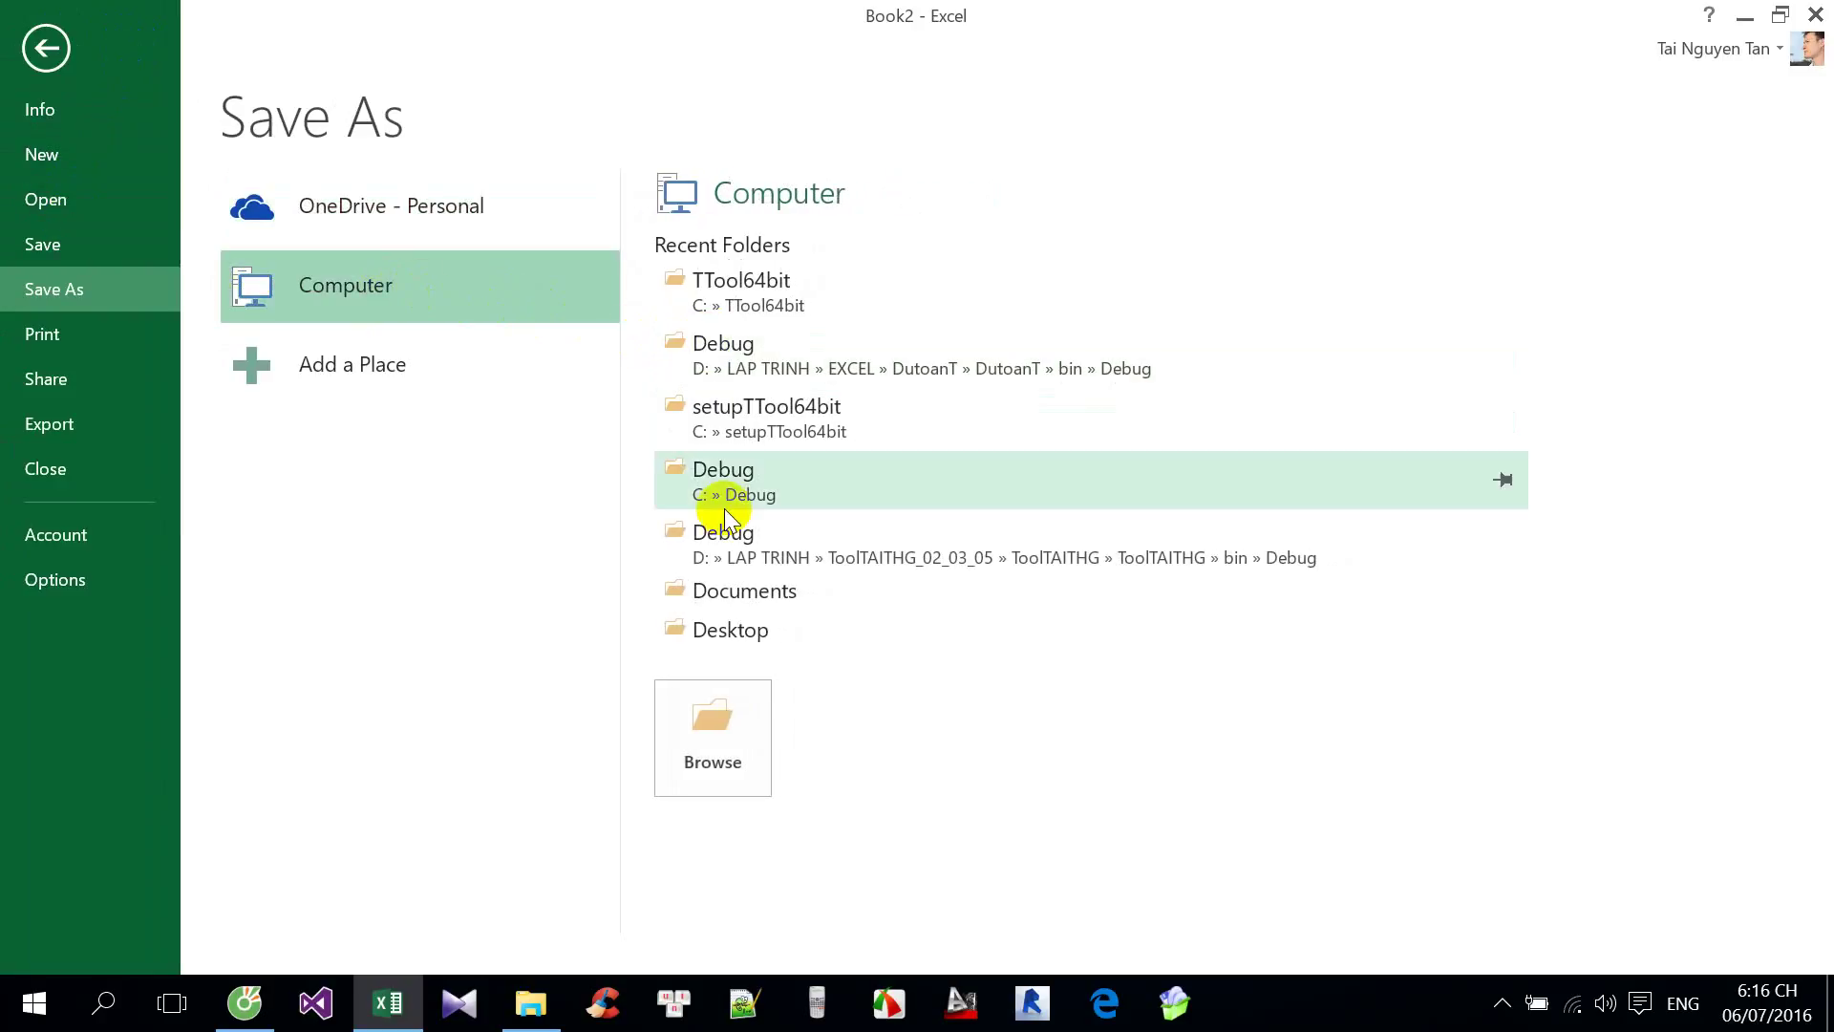
left_click(729, 627)
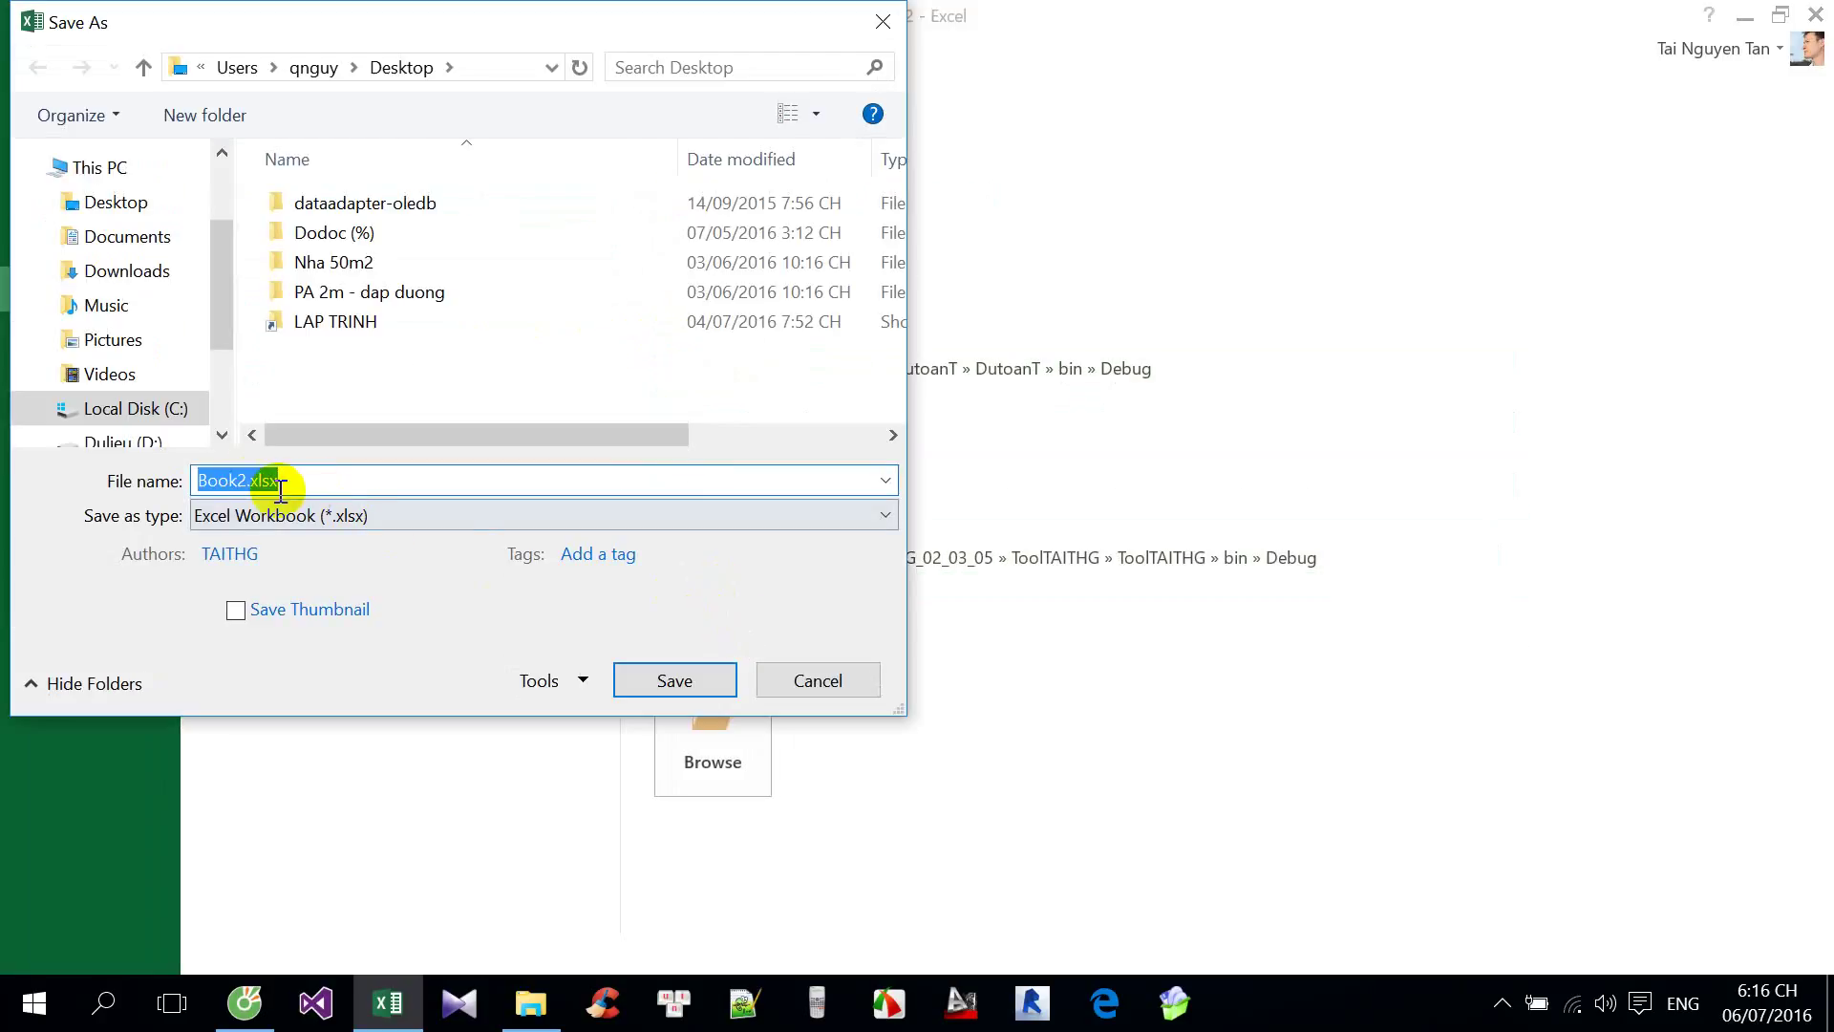
left_click(661, 679)
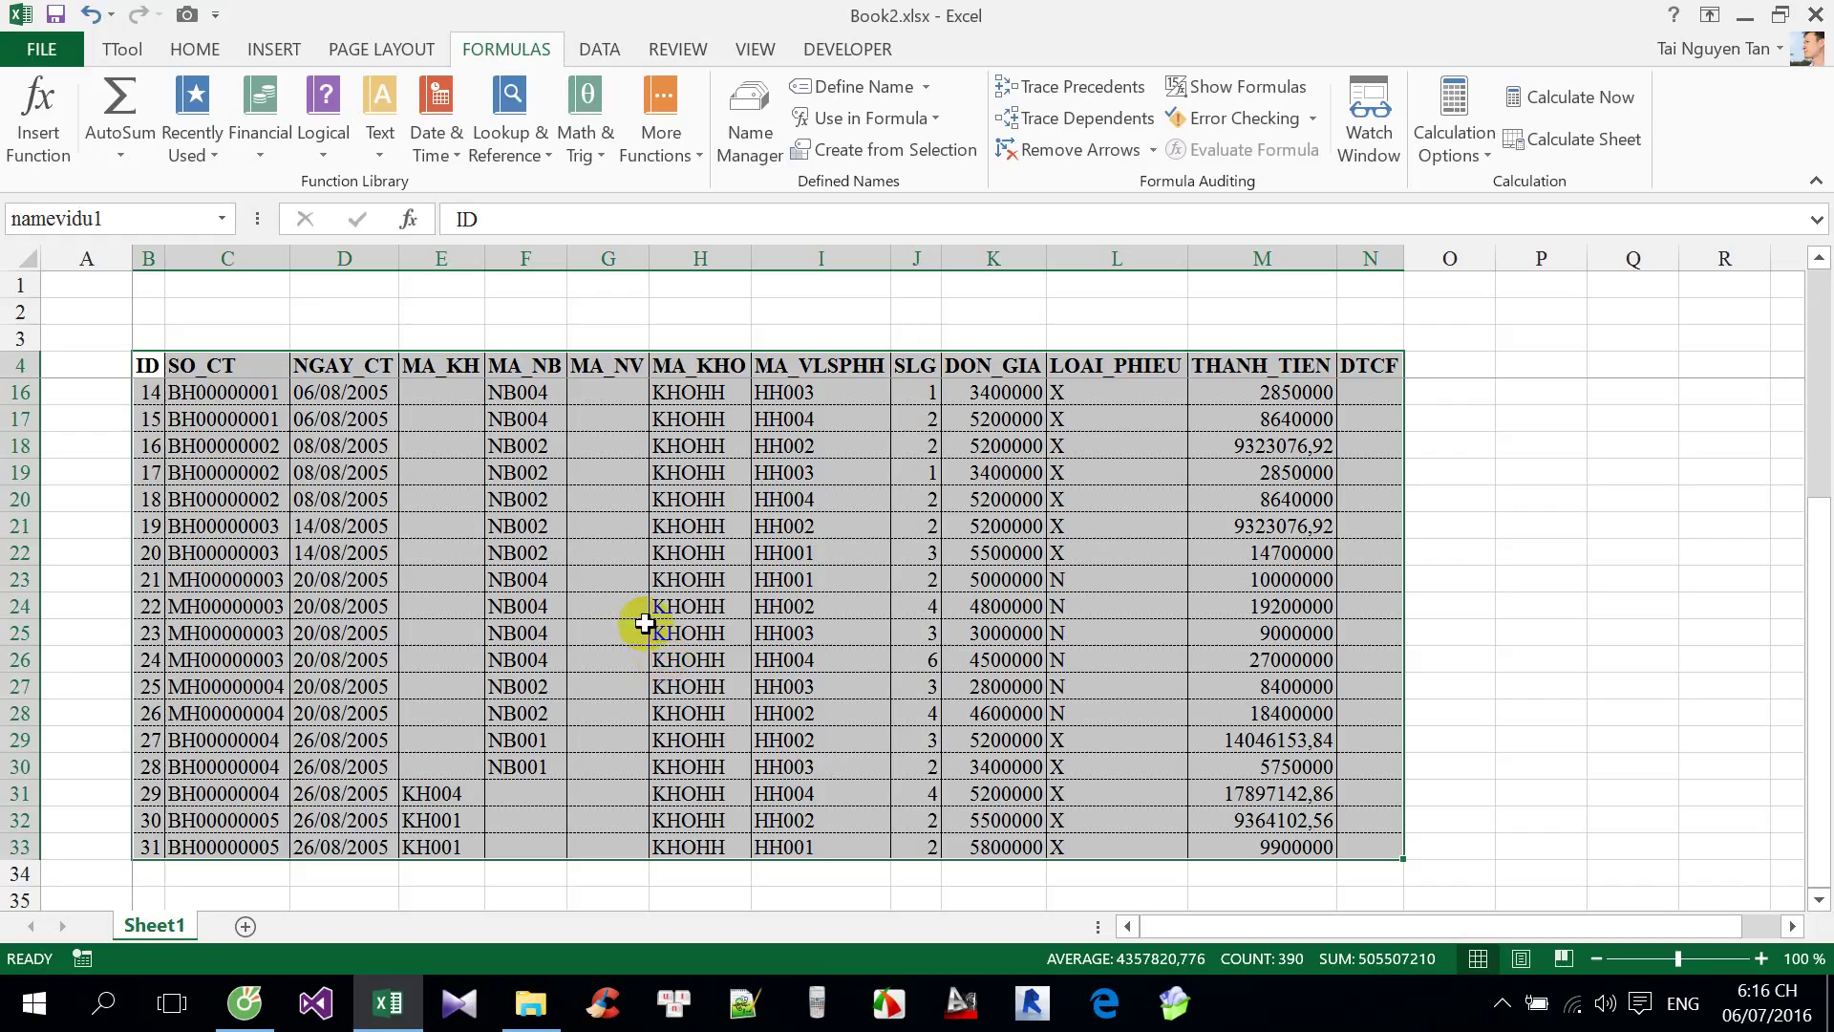
left_click(480, 374)
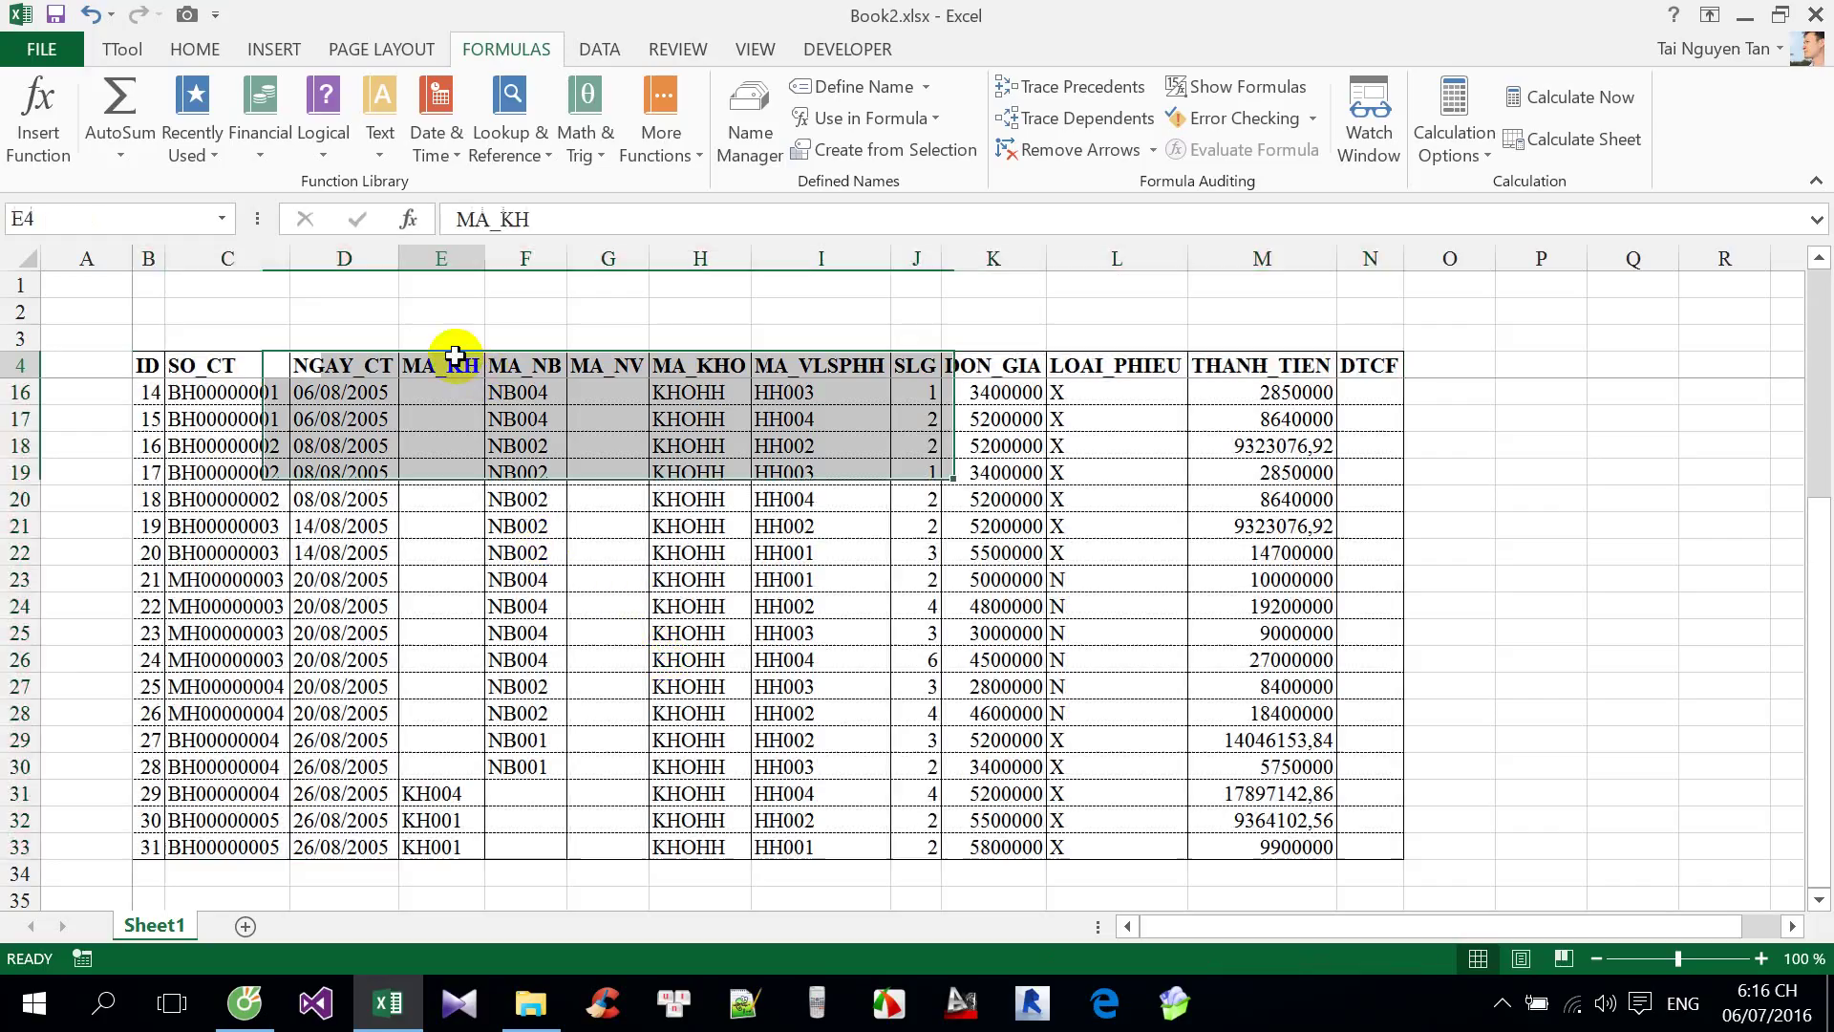
left_click(334, 379)
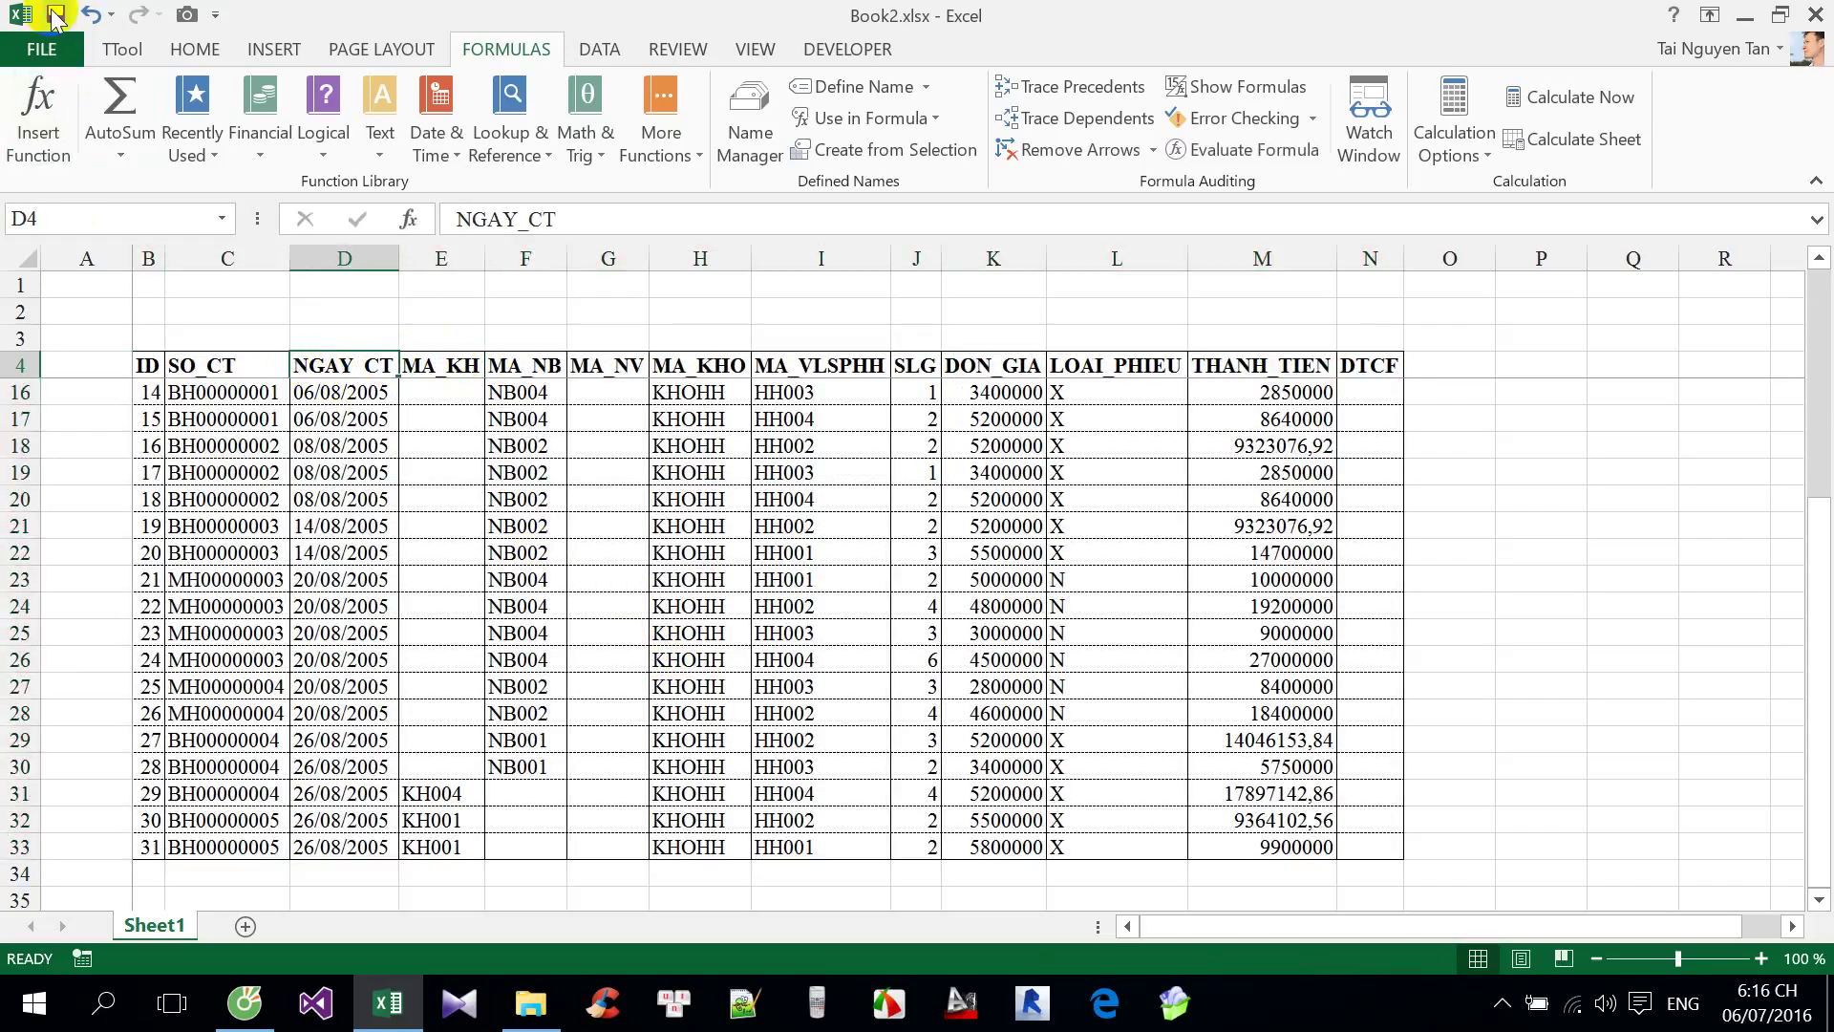
Add a worksheet with the labels "Câu truy vấn" in A1 and "key kết nối" in A2, widening column A to fit.
left_click(248, 926)
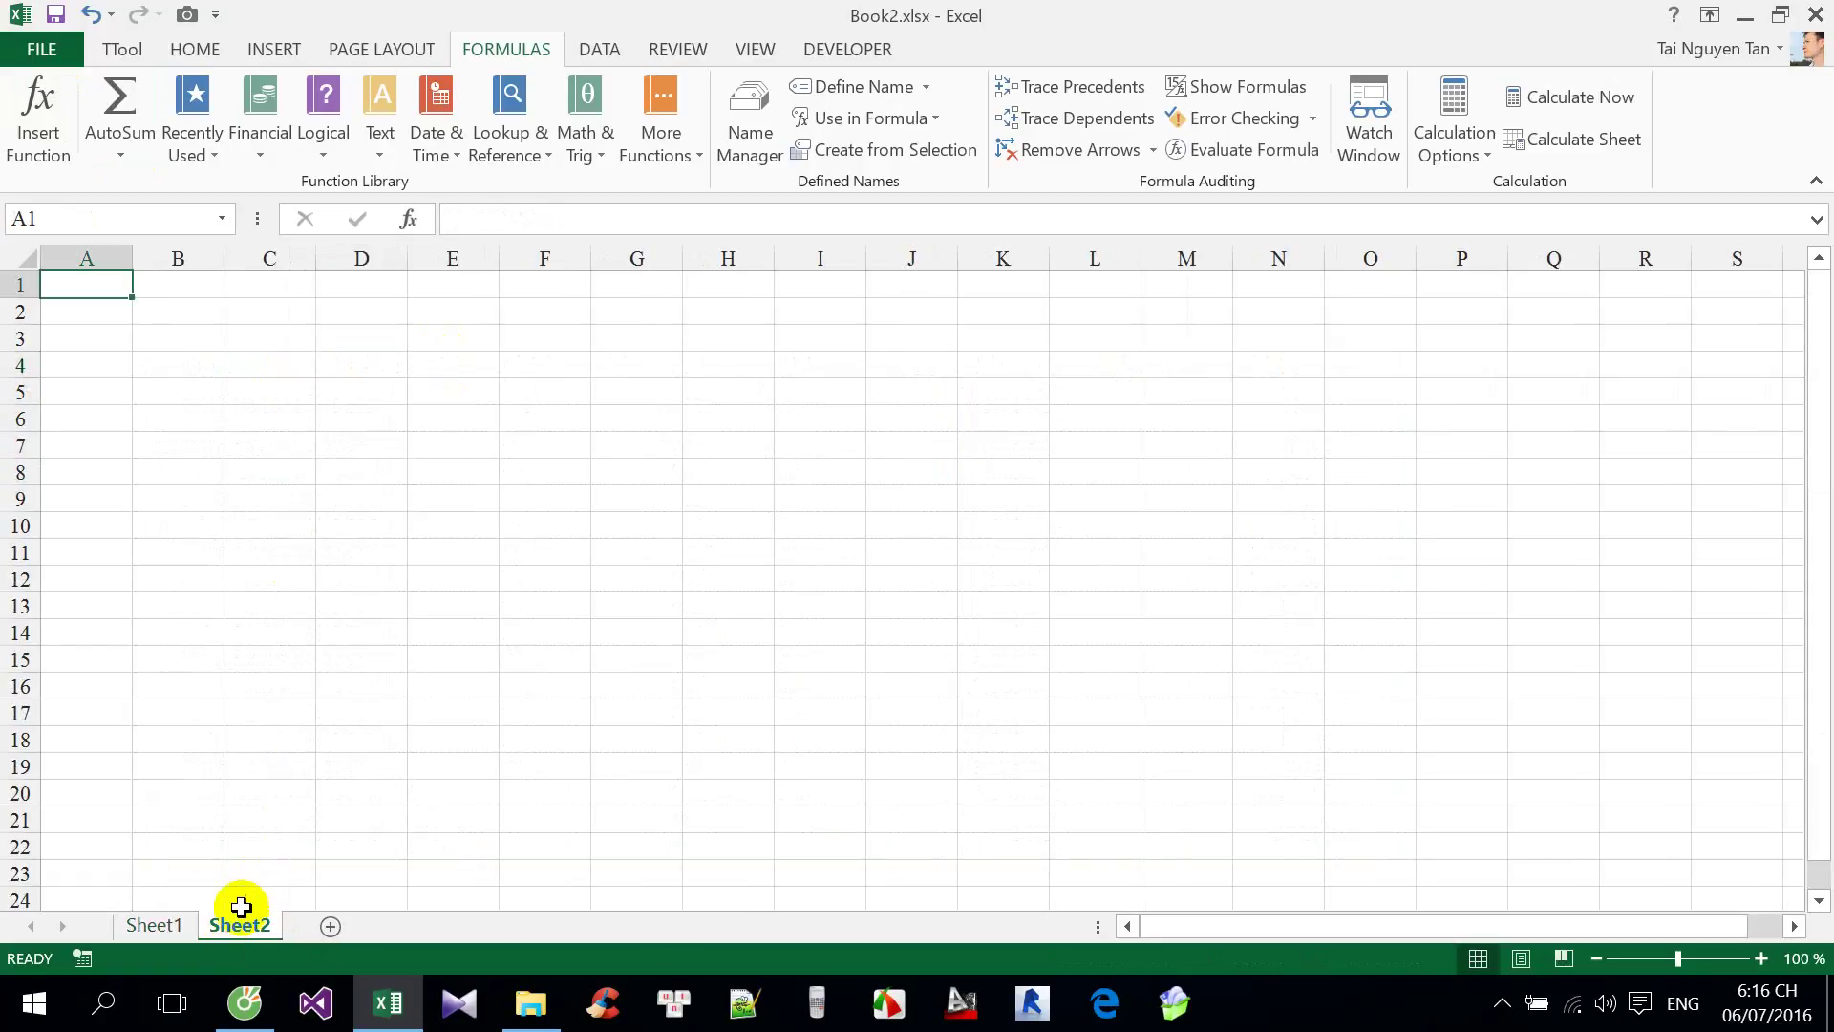
left_click(150, 311)
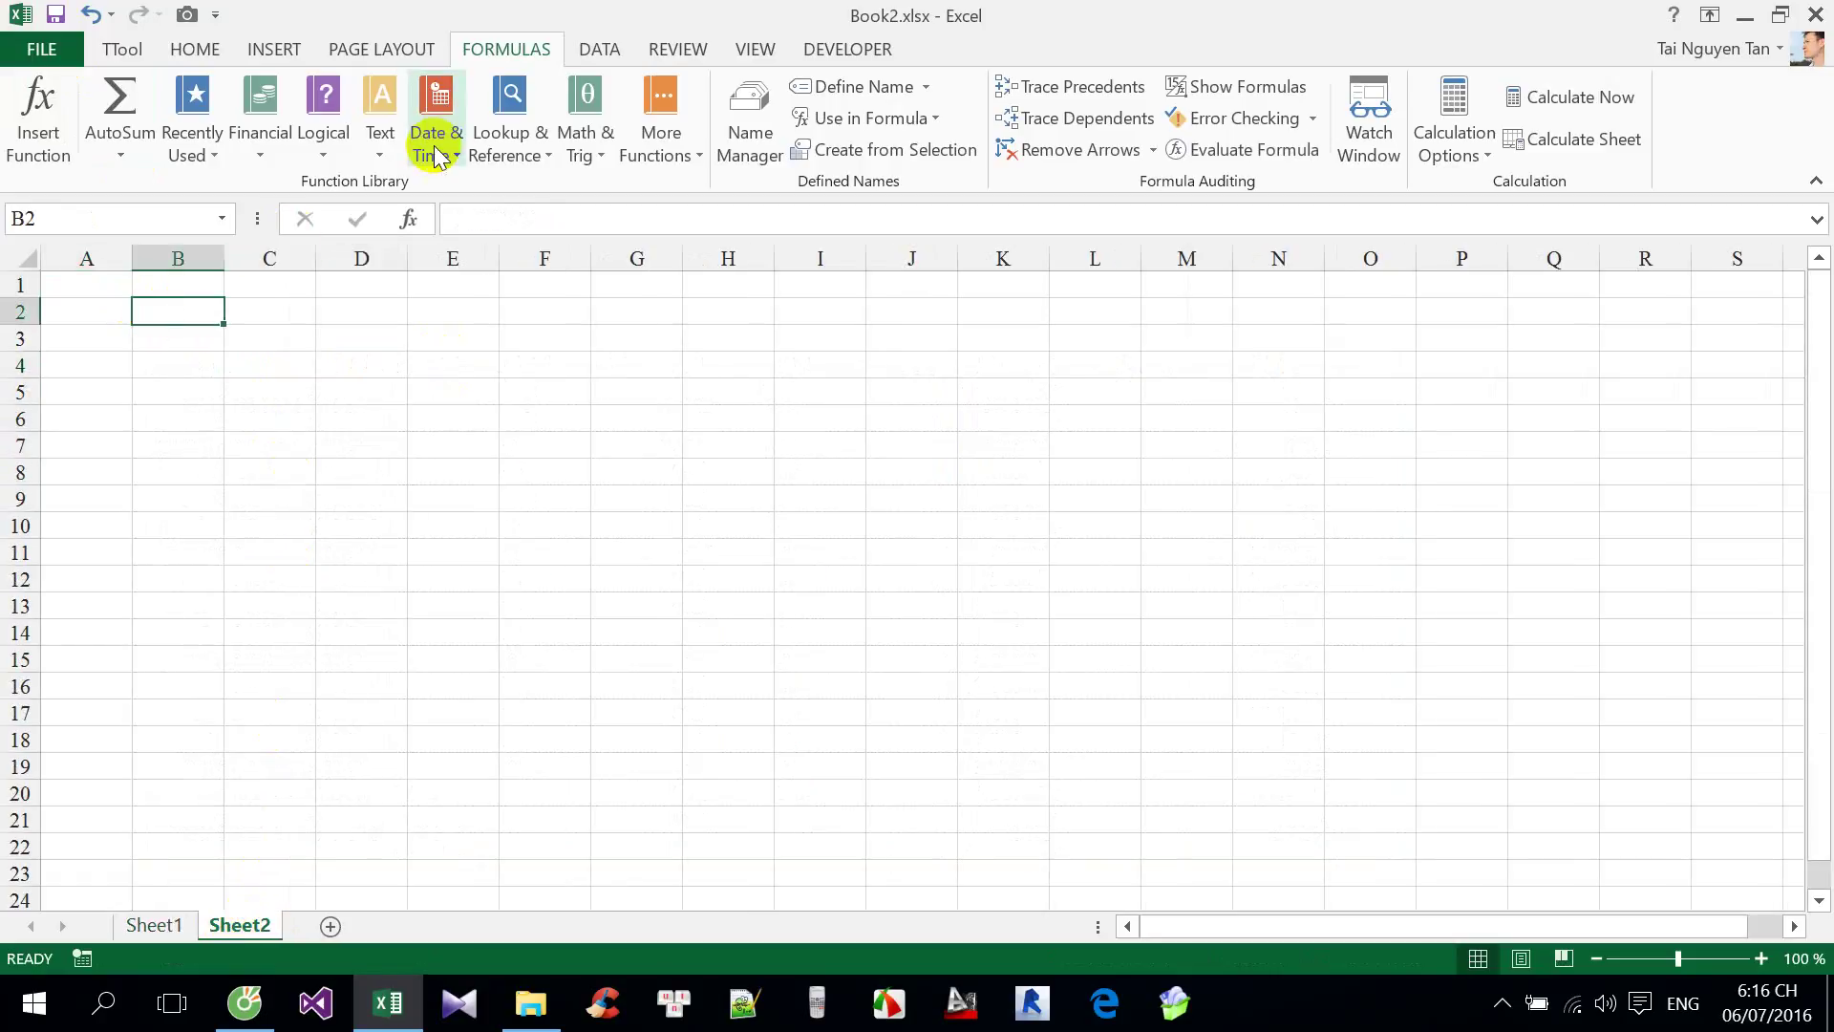
left_click(122, 280)
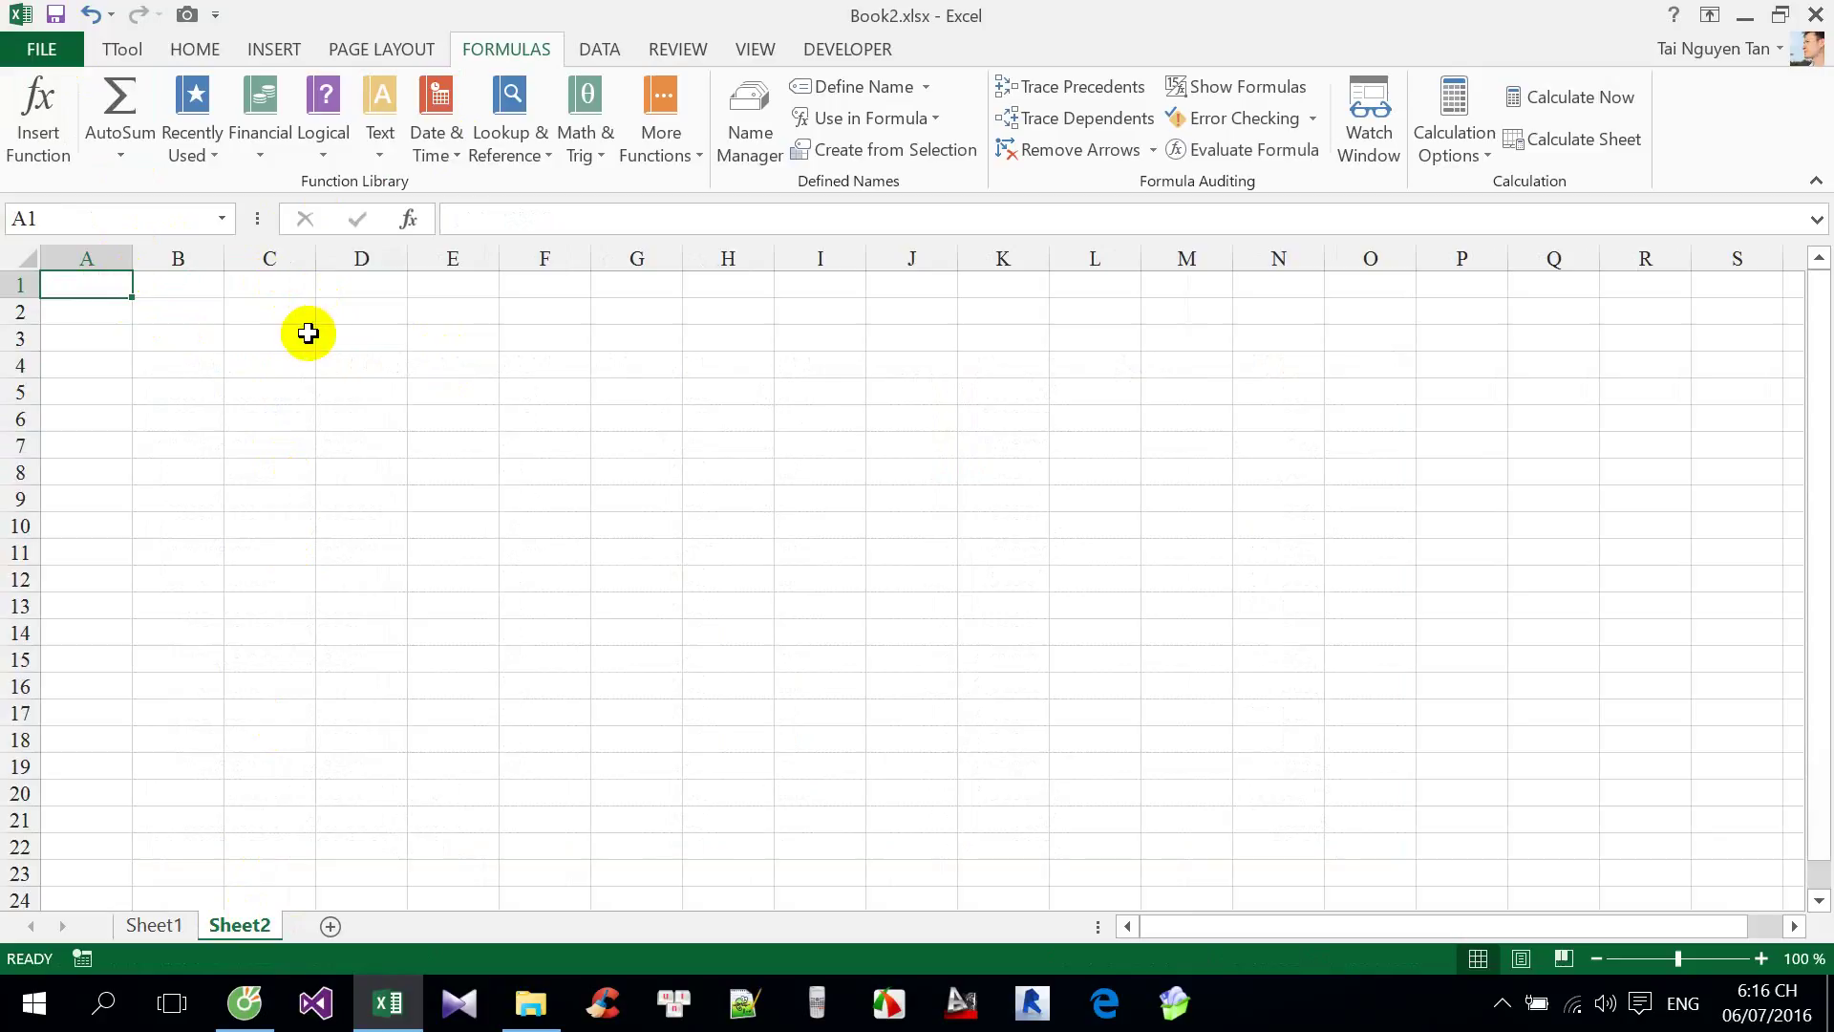
type("Câu truy vấn")
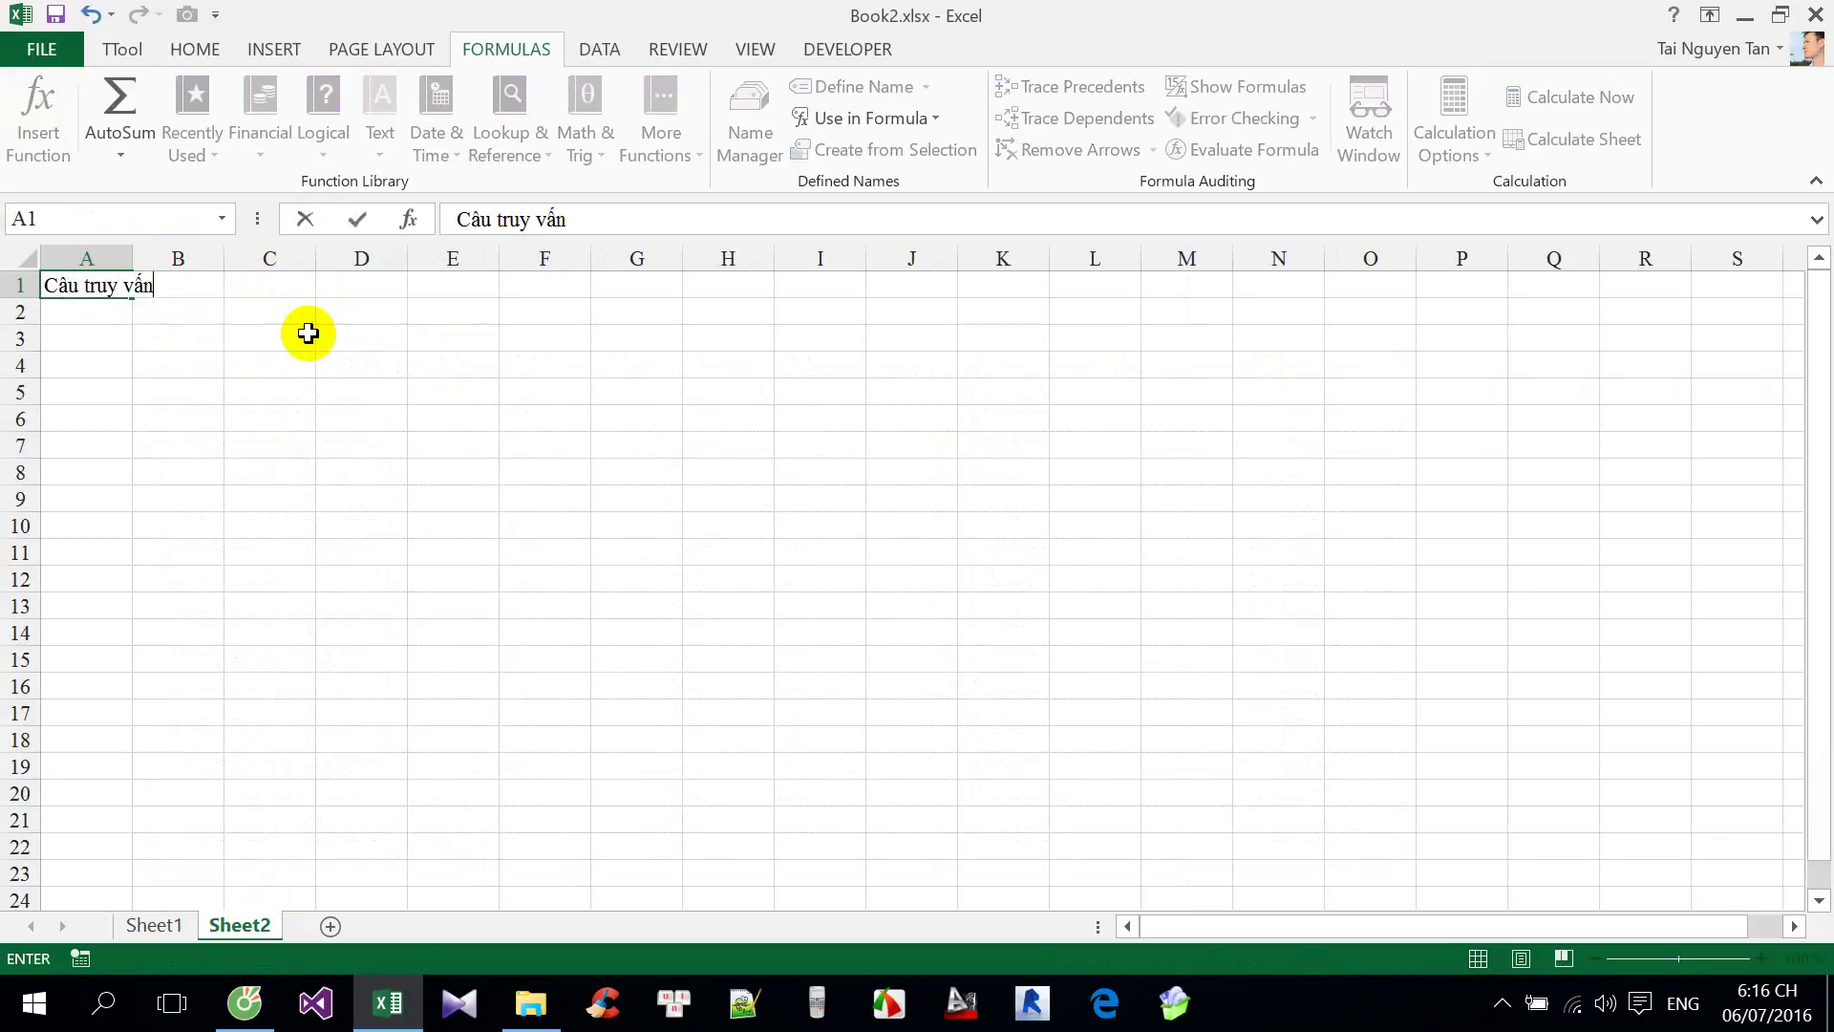
key("Return")
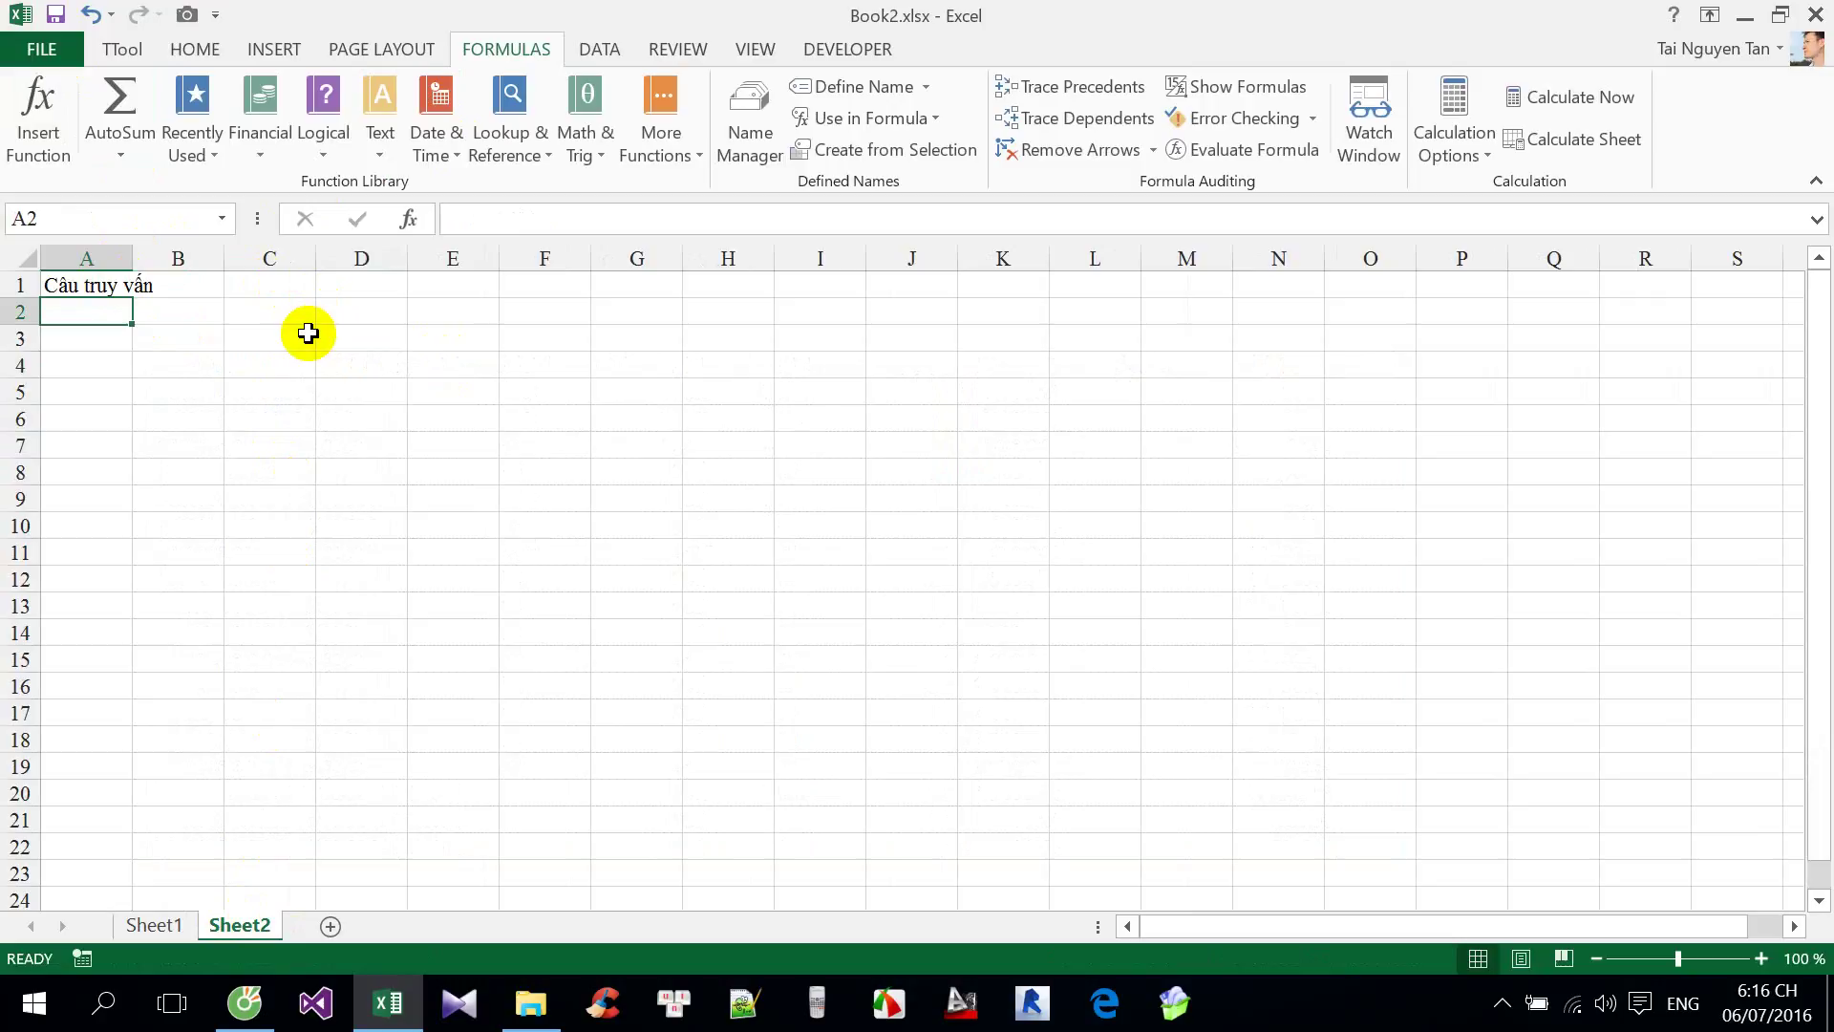
type("key kết nối")
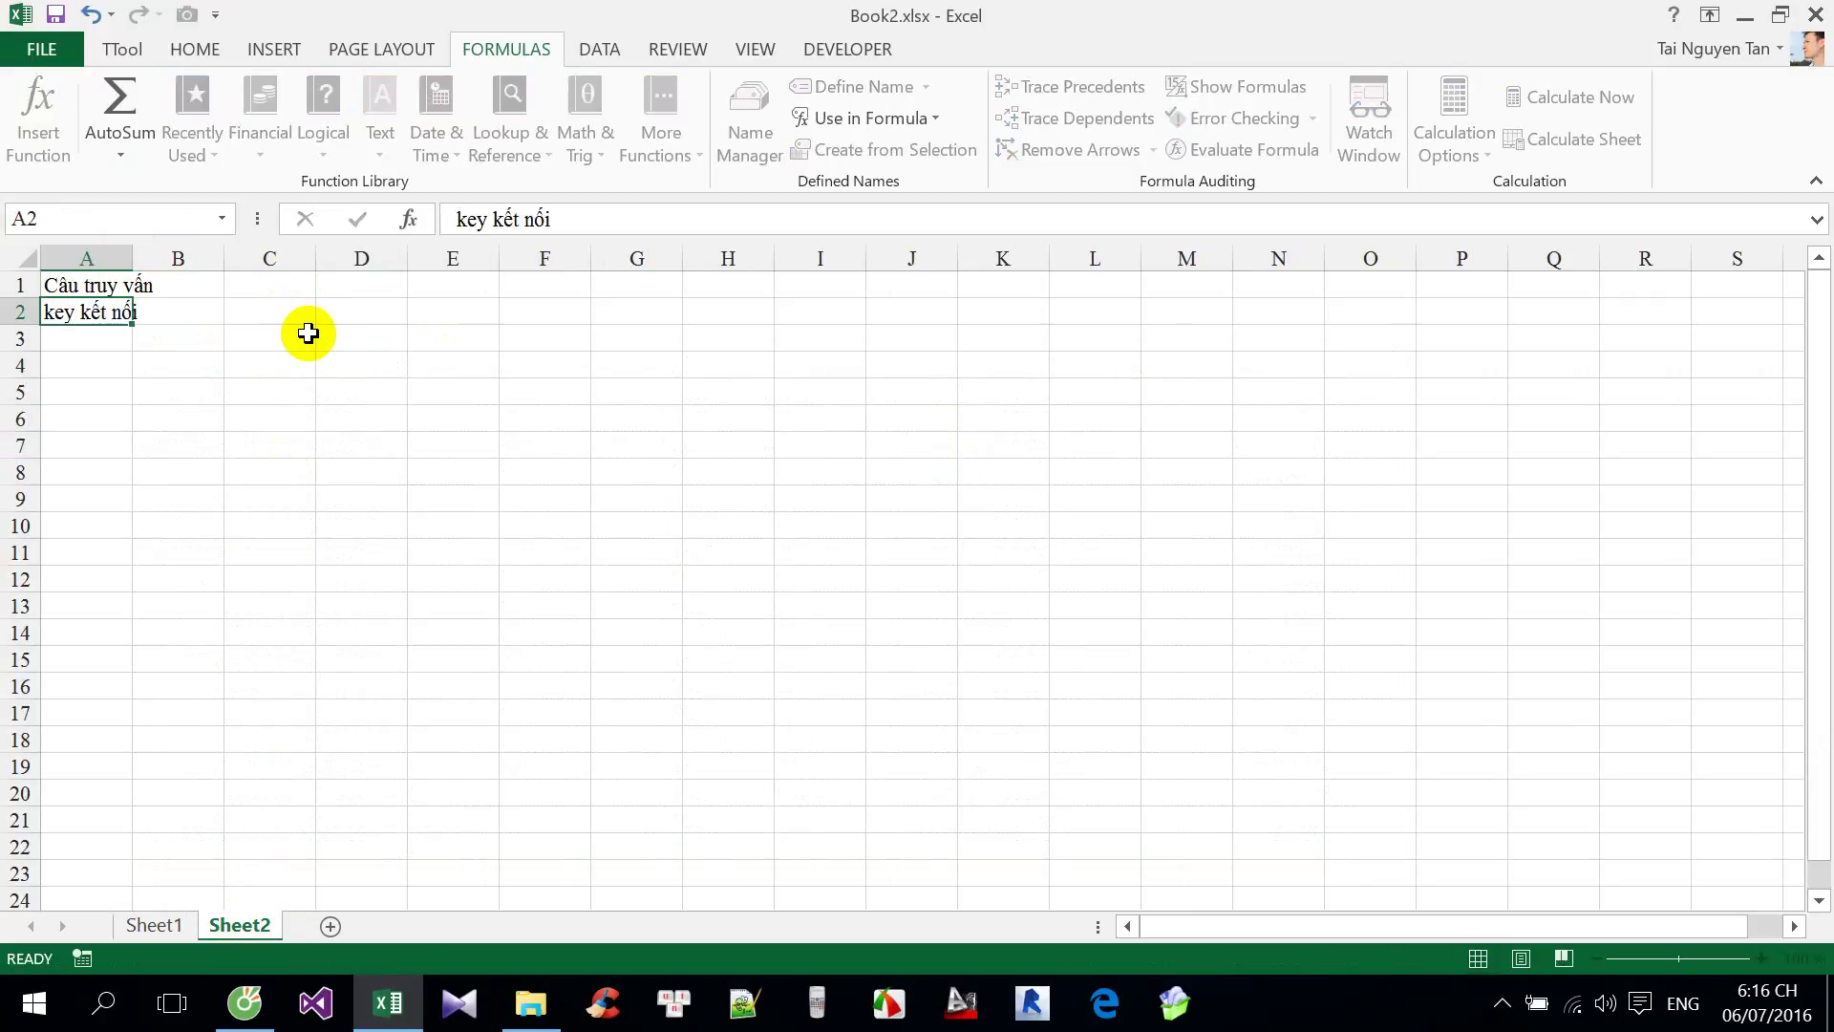
key("Return")
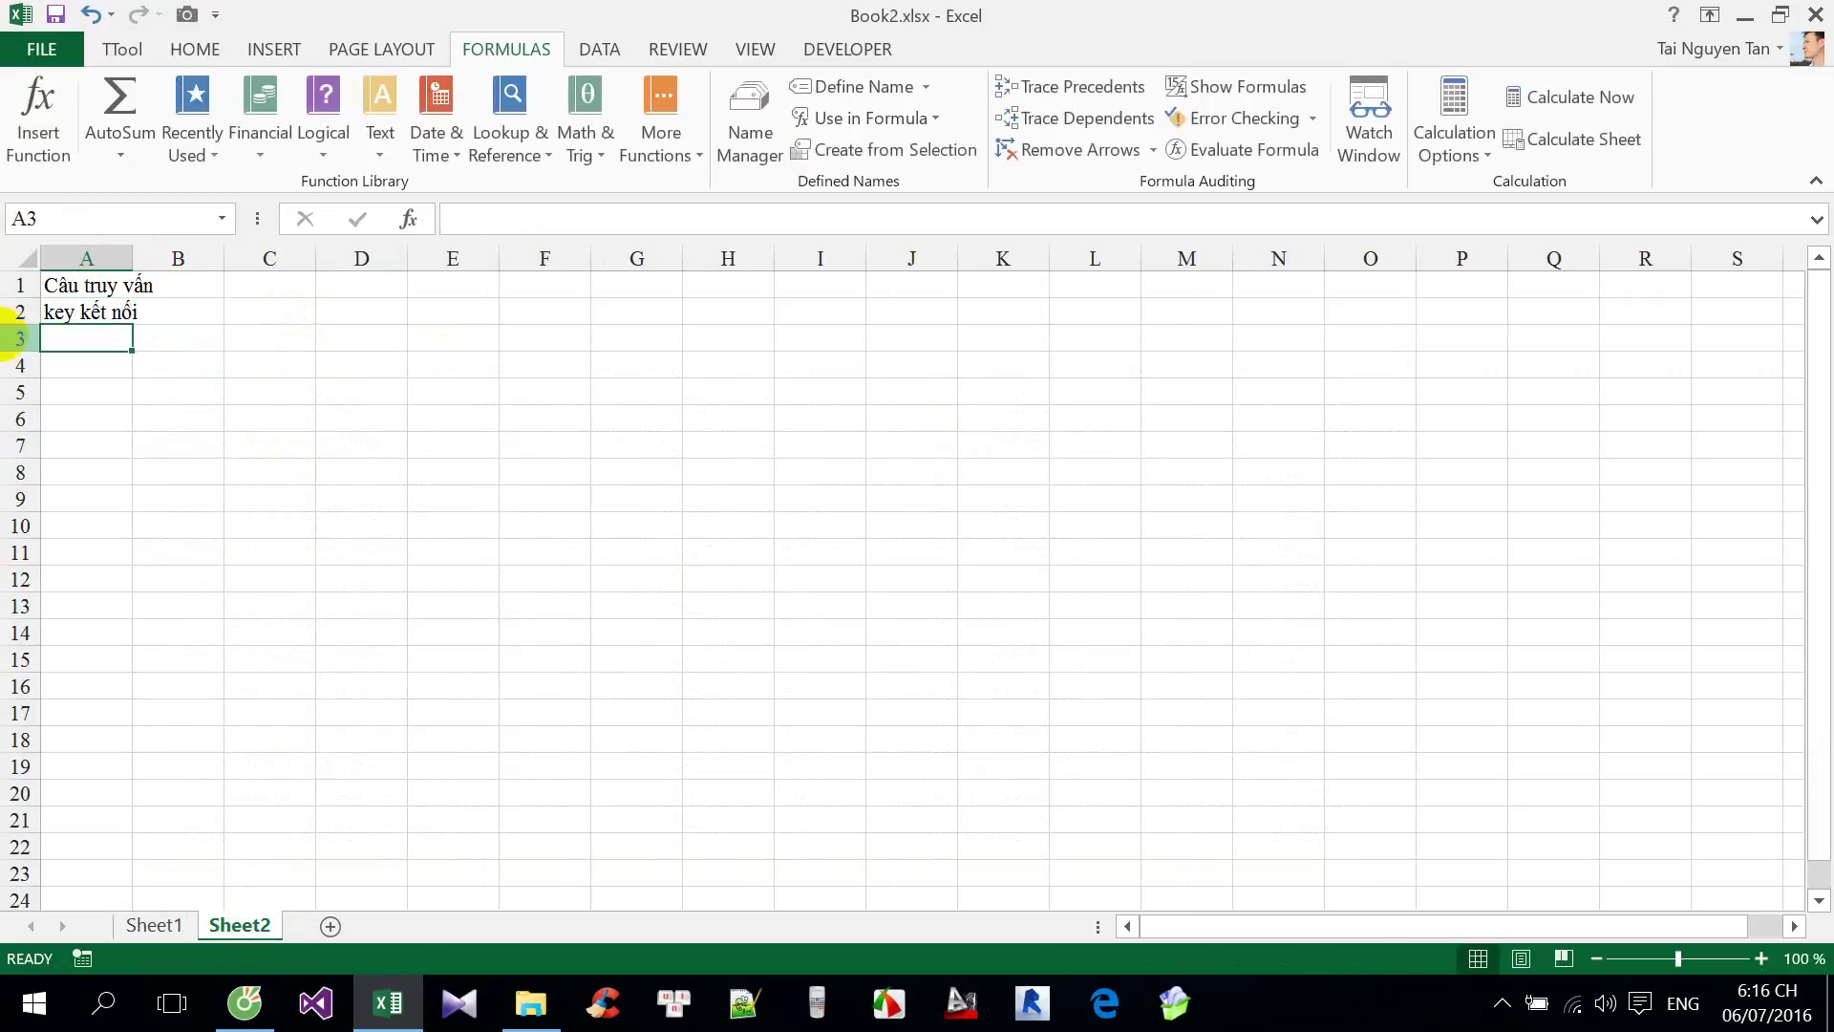
left_click_drag(133, 258, 220, 256)
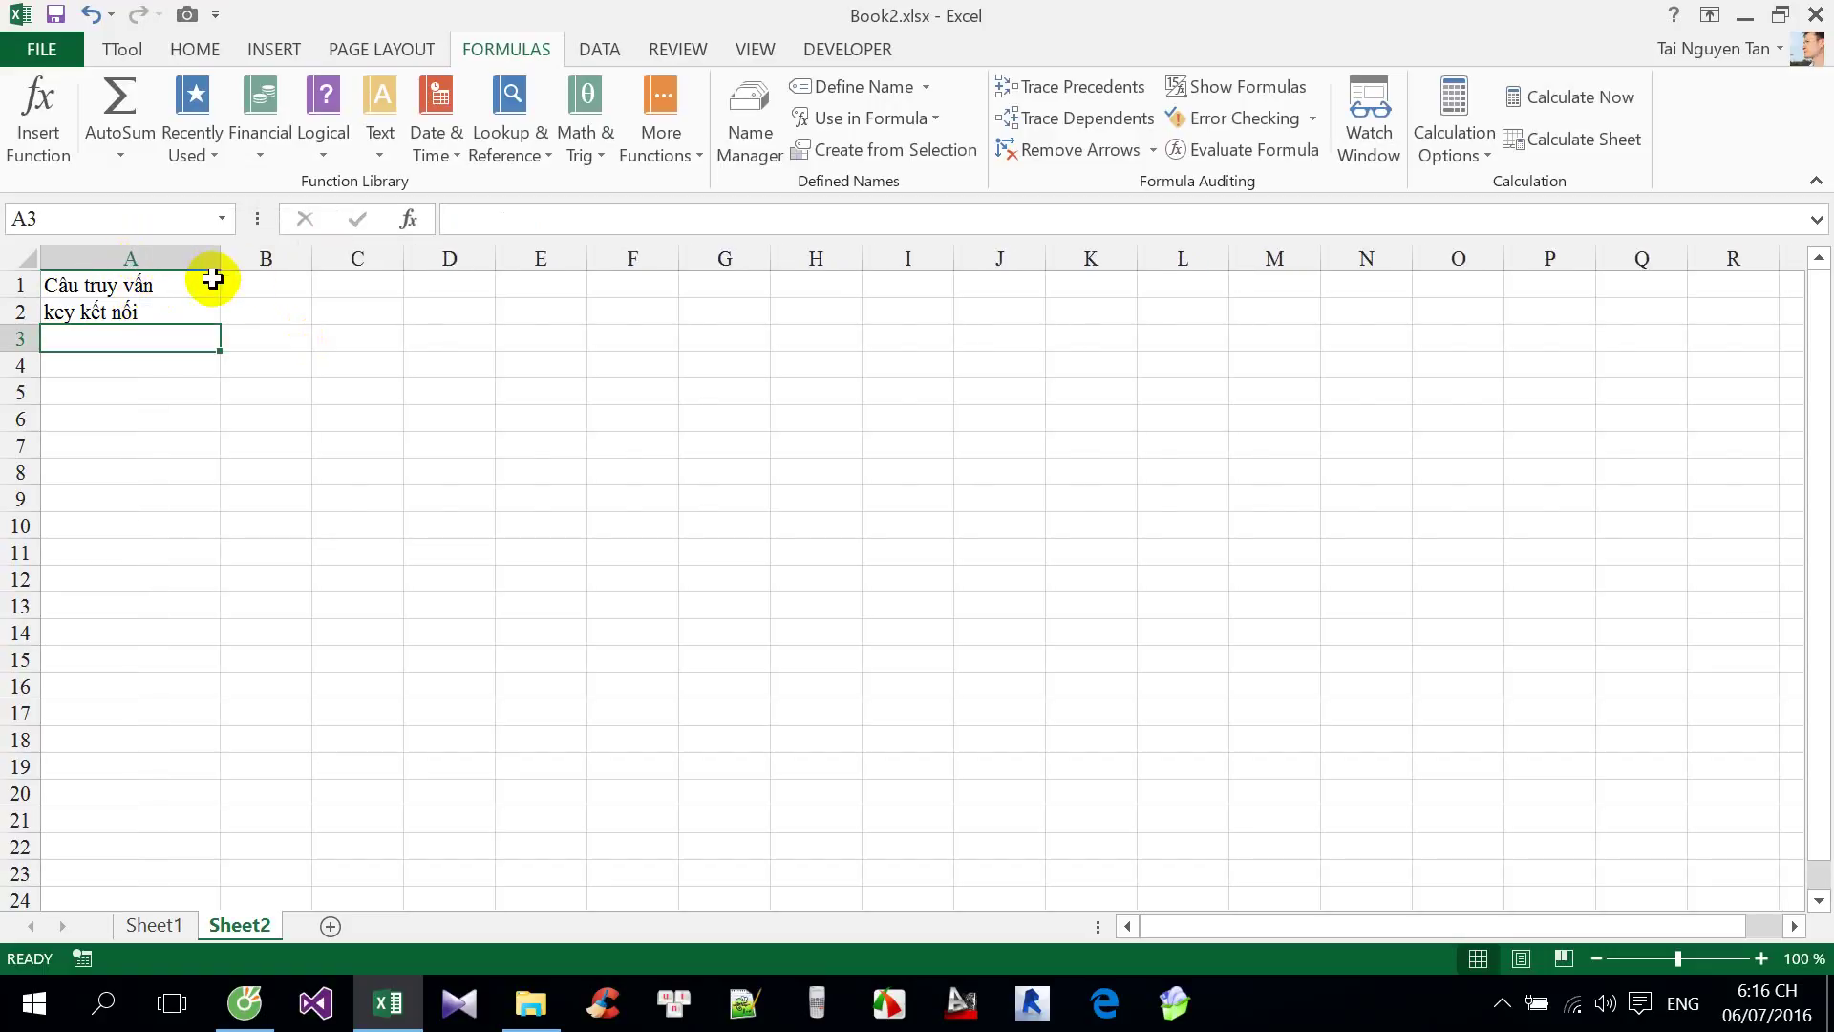
With B1 of the new sheet selected, open the TTool database manager and connect to This Workbook.
left_click(287, 283)
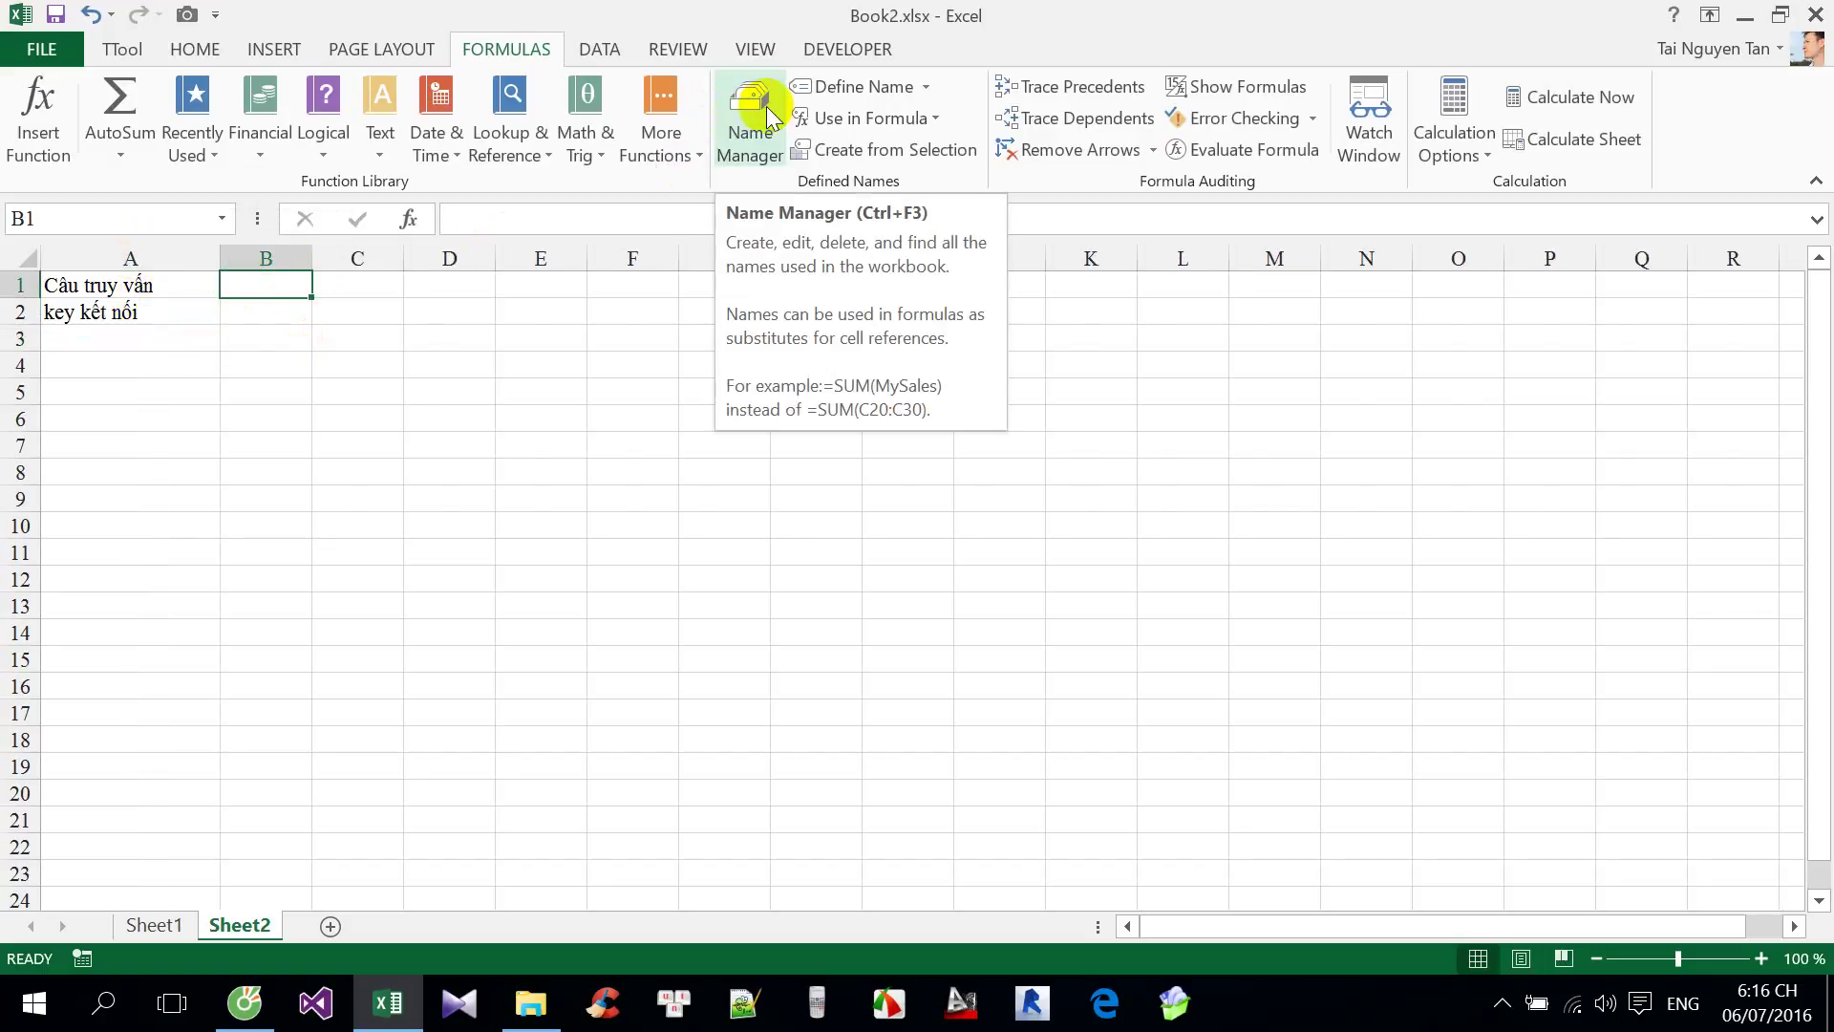
left_click(117, 51)
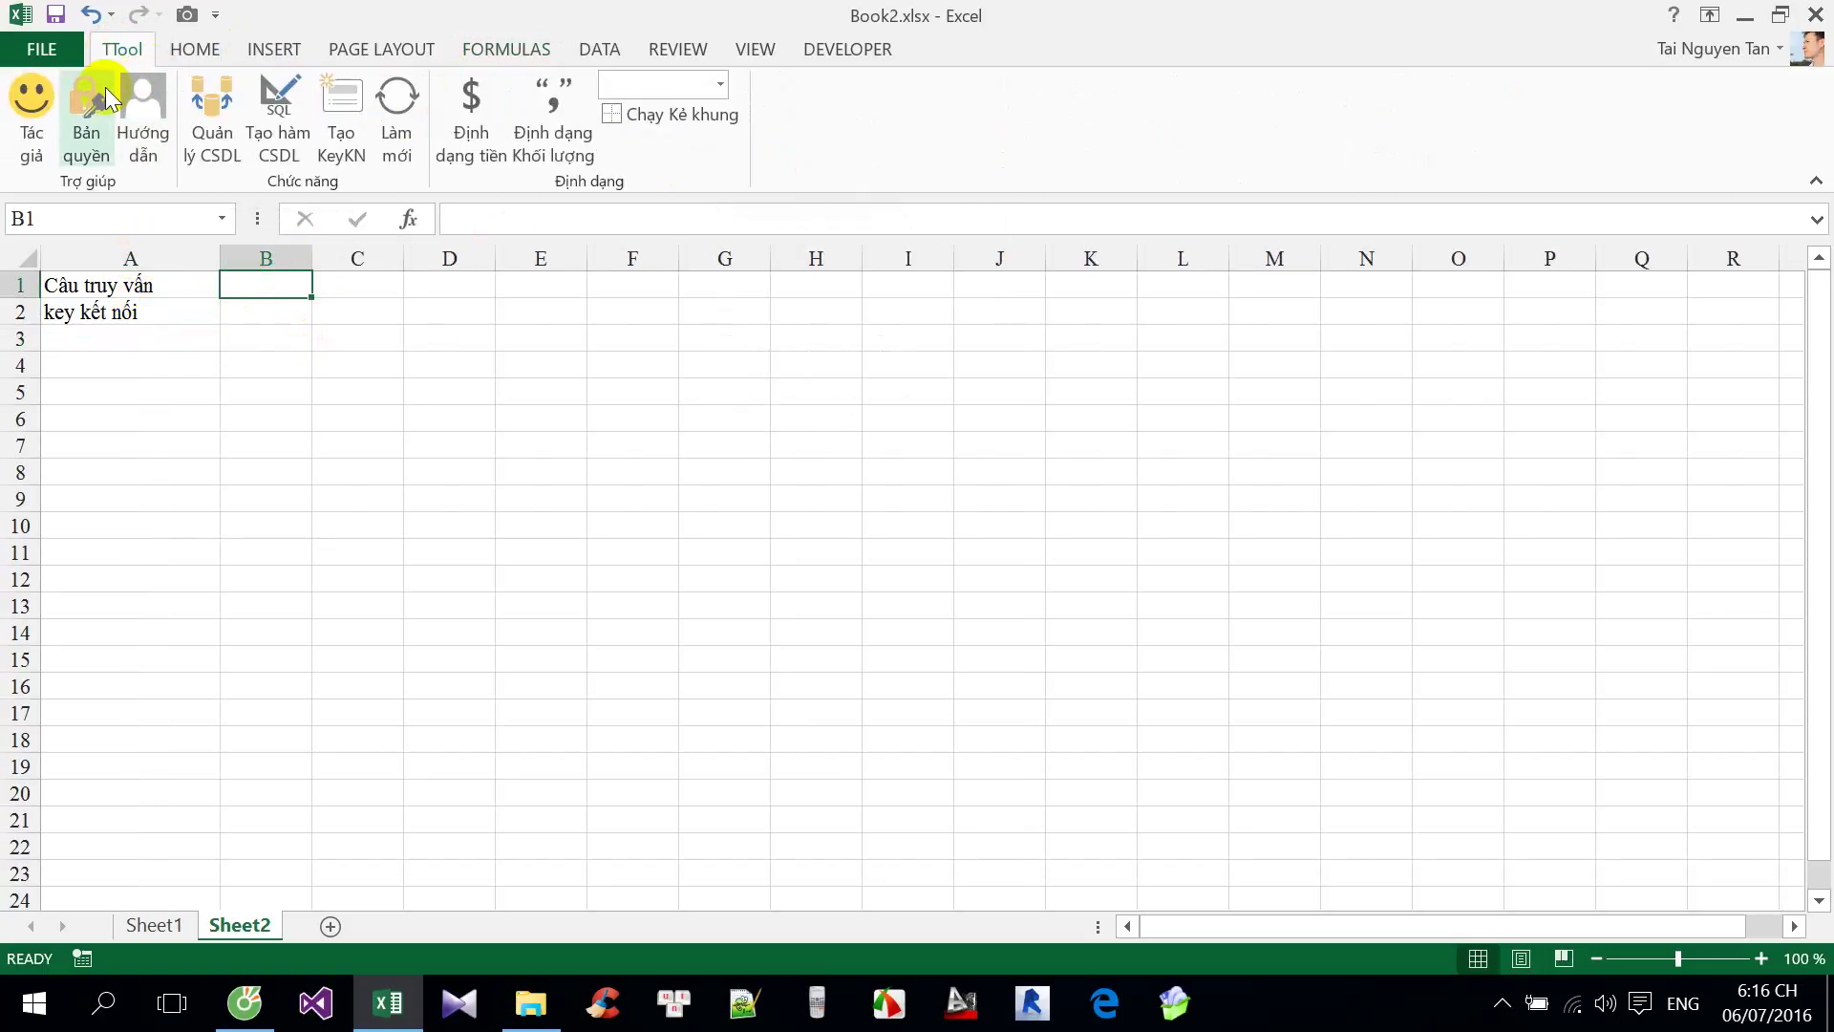
left_click(216, 117)
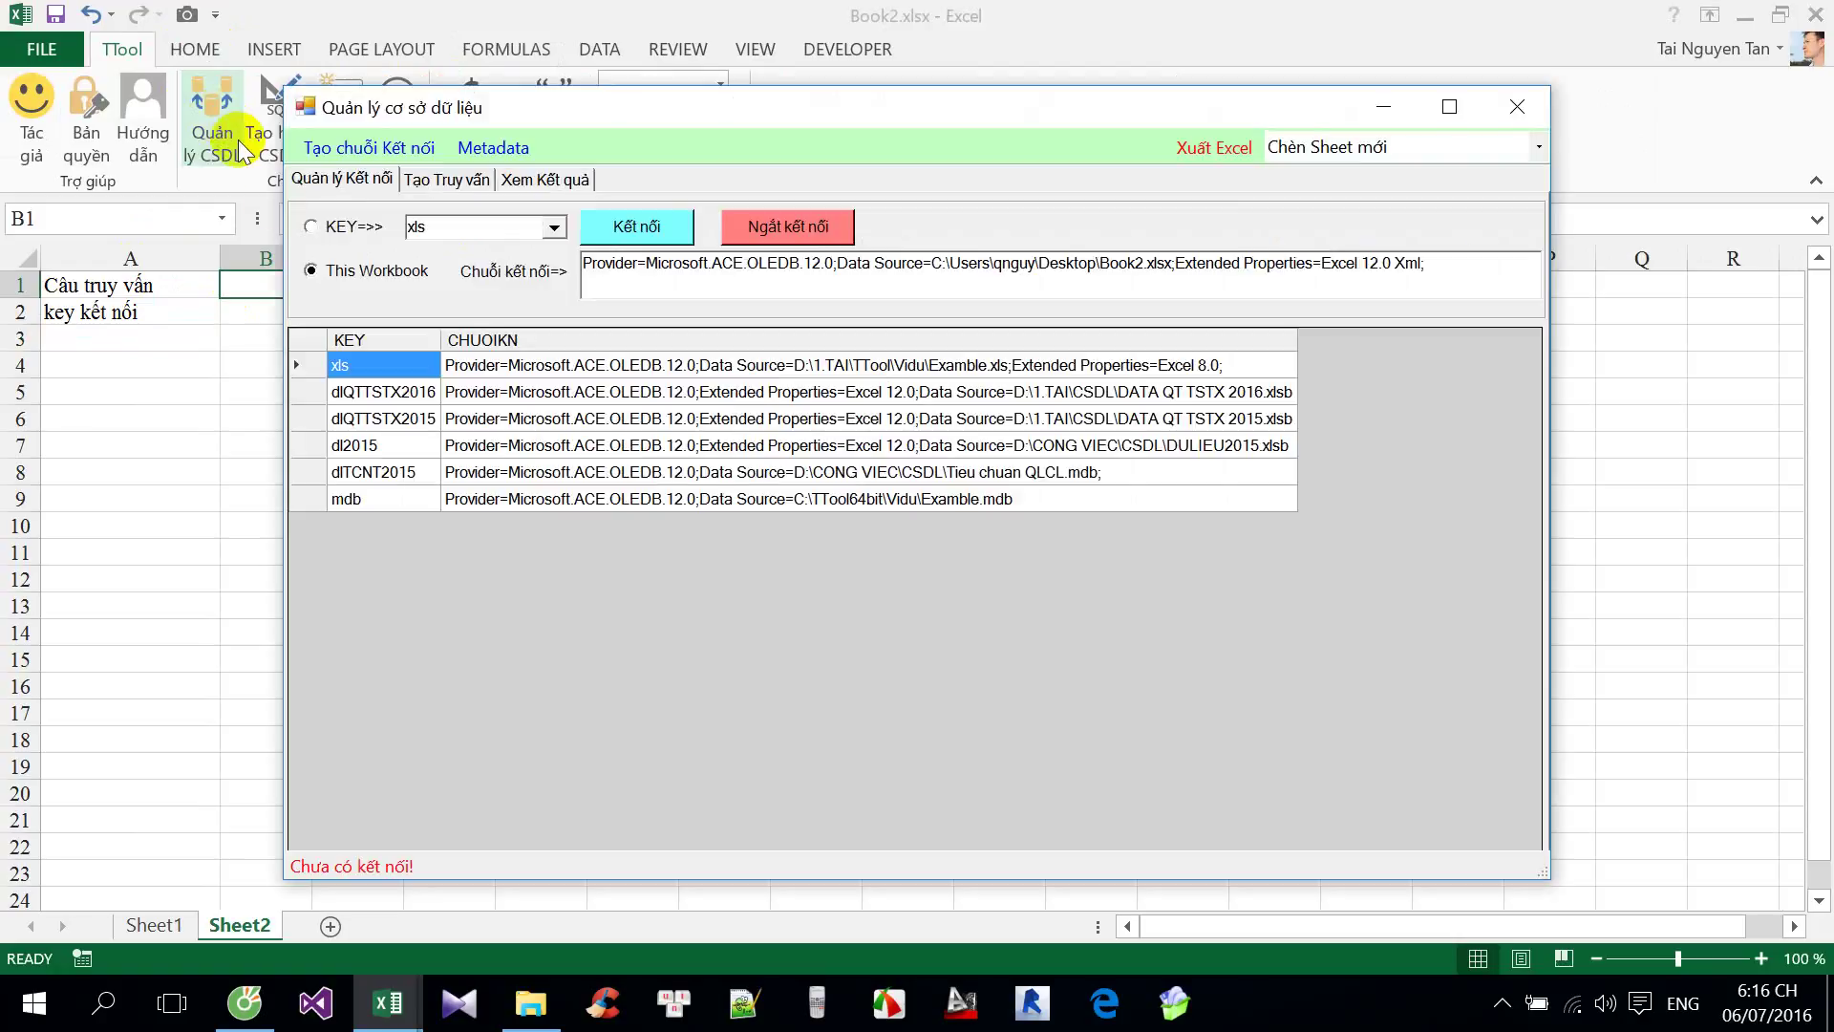
left_click(320, 227)
left_click(339, 272)
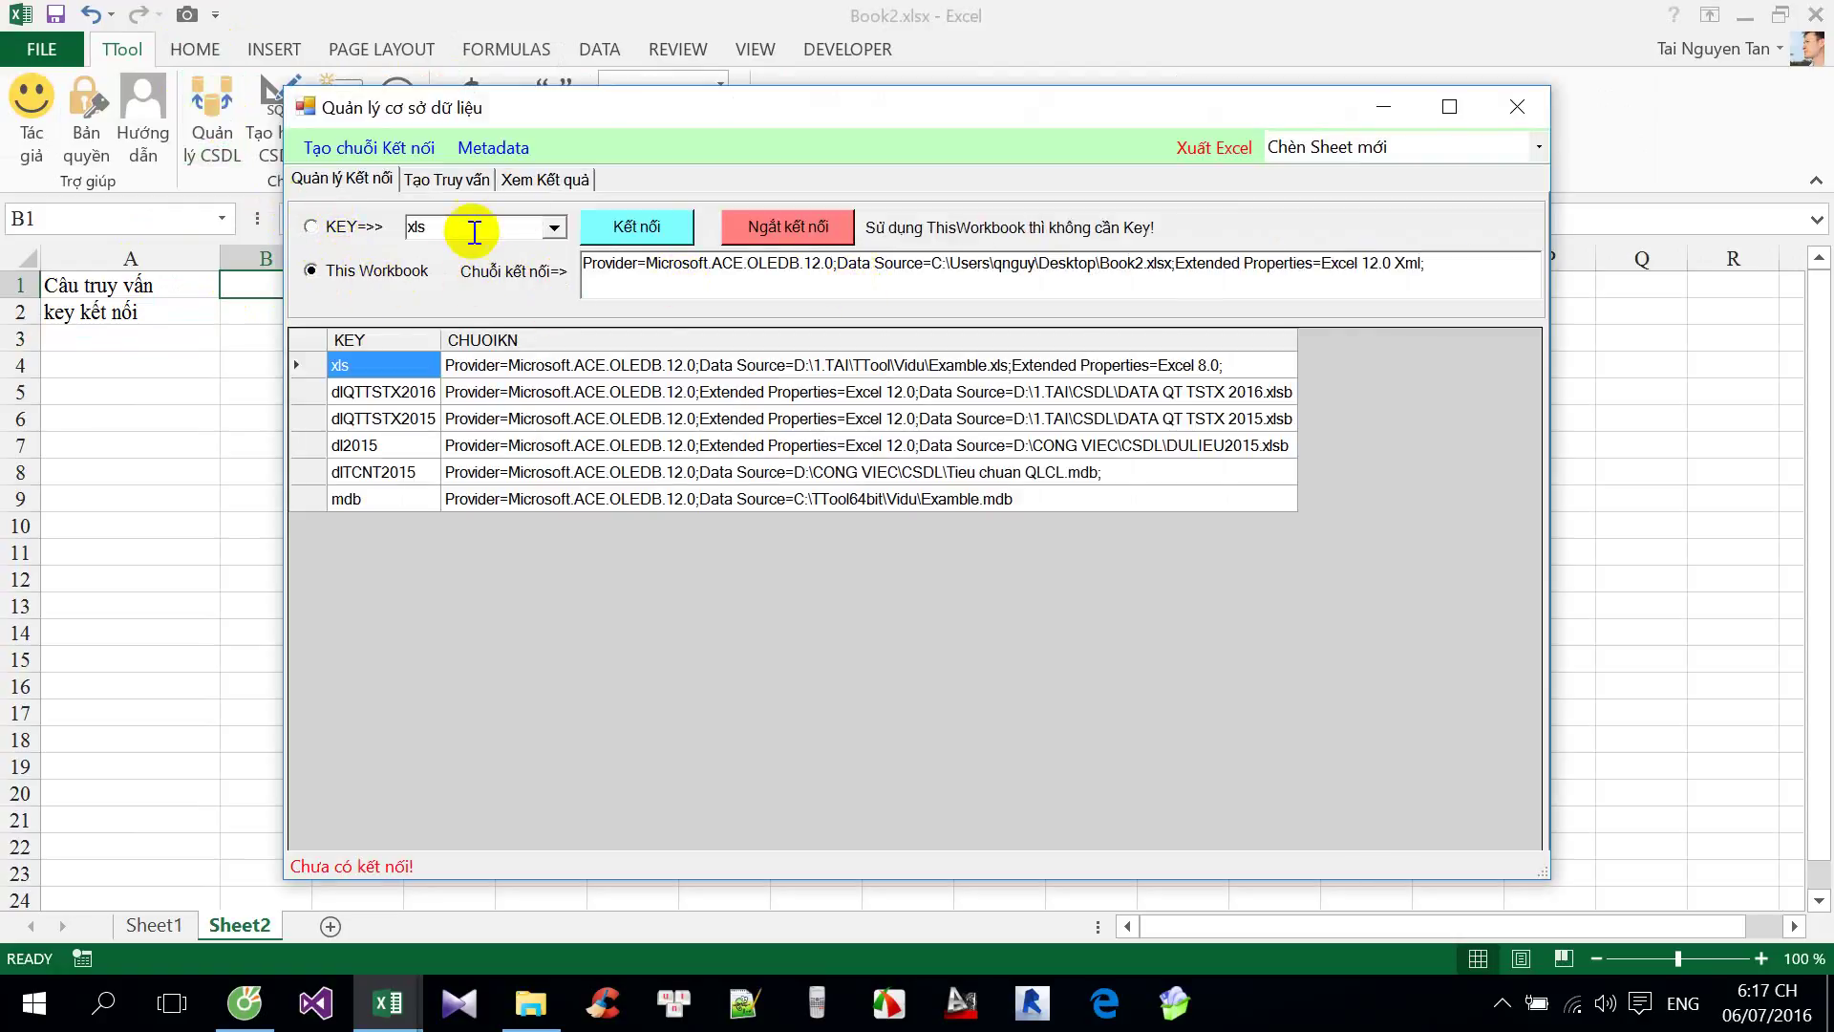
left_click(638, 227)
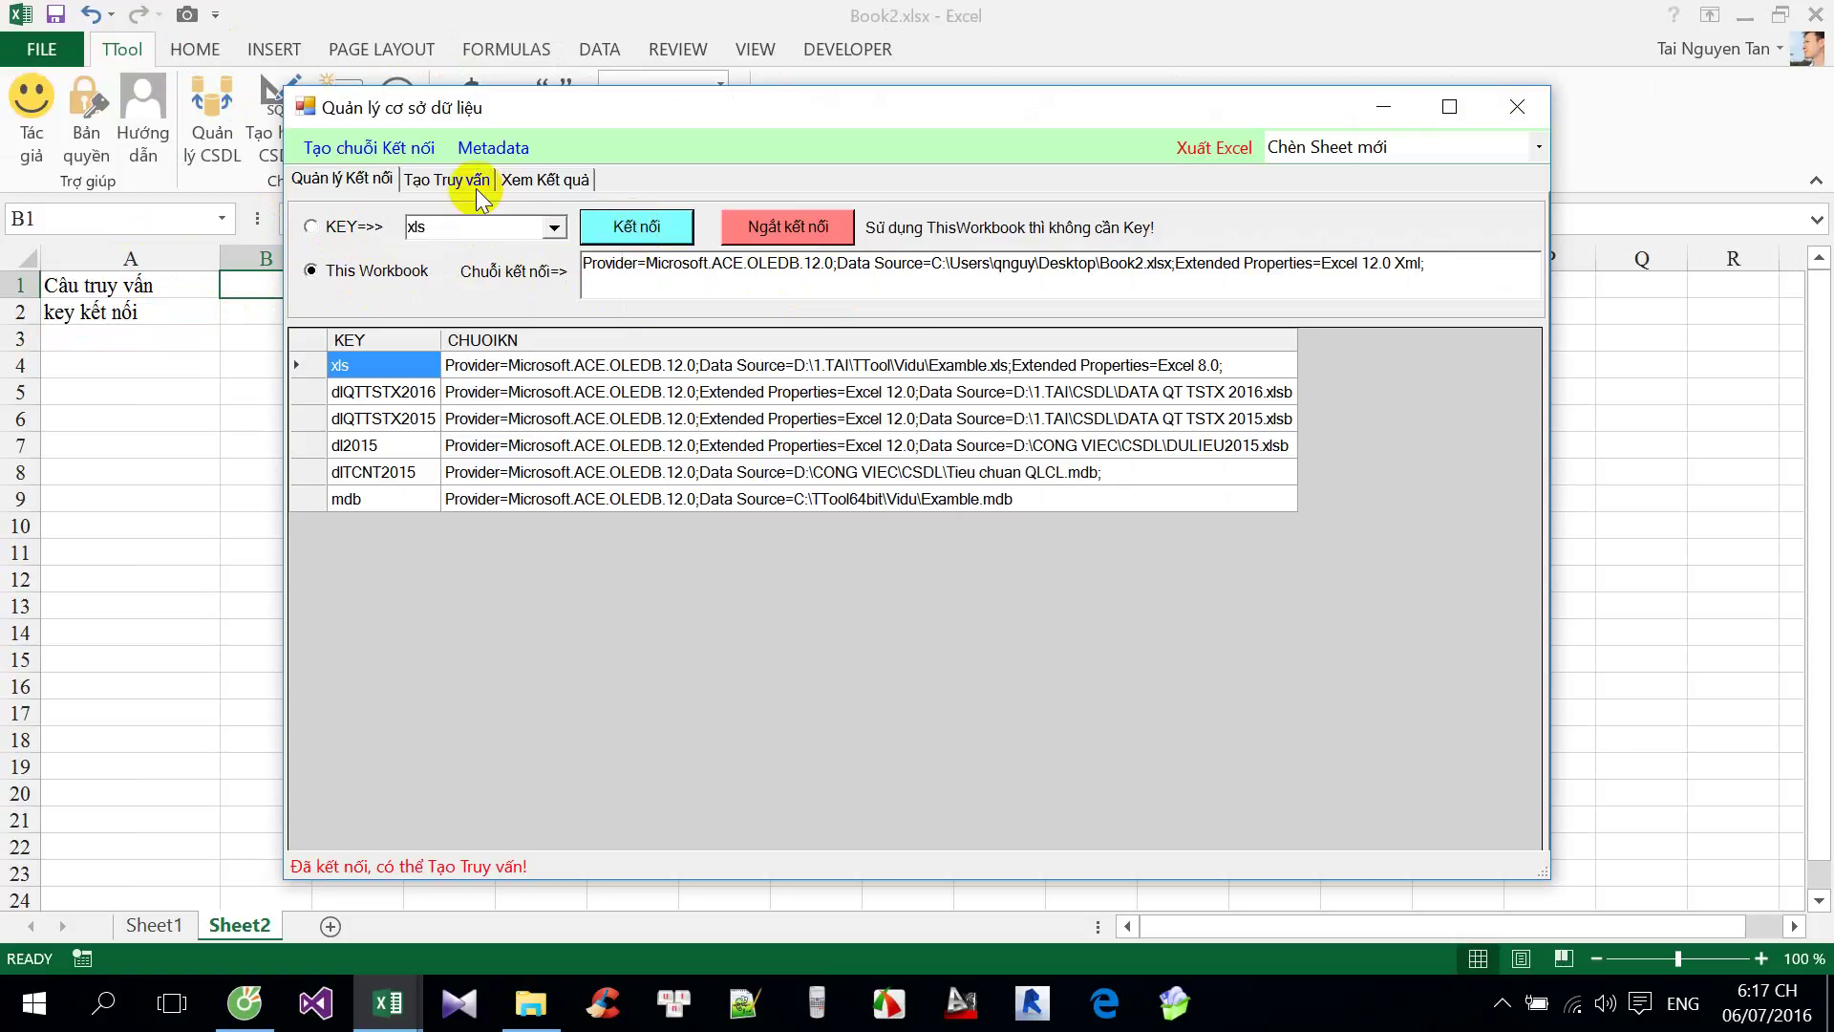
Build a query that selects all fields from the namevidu1 range.
left_click(449, 179)
left_click(390, 242)
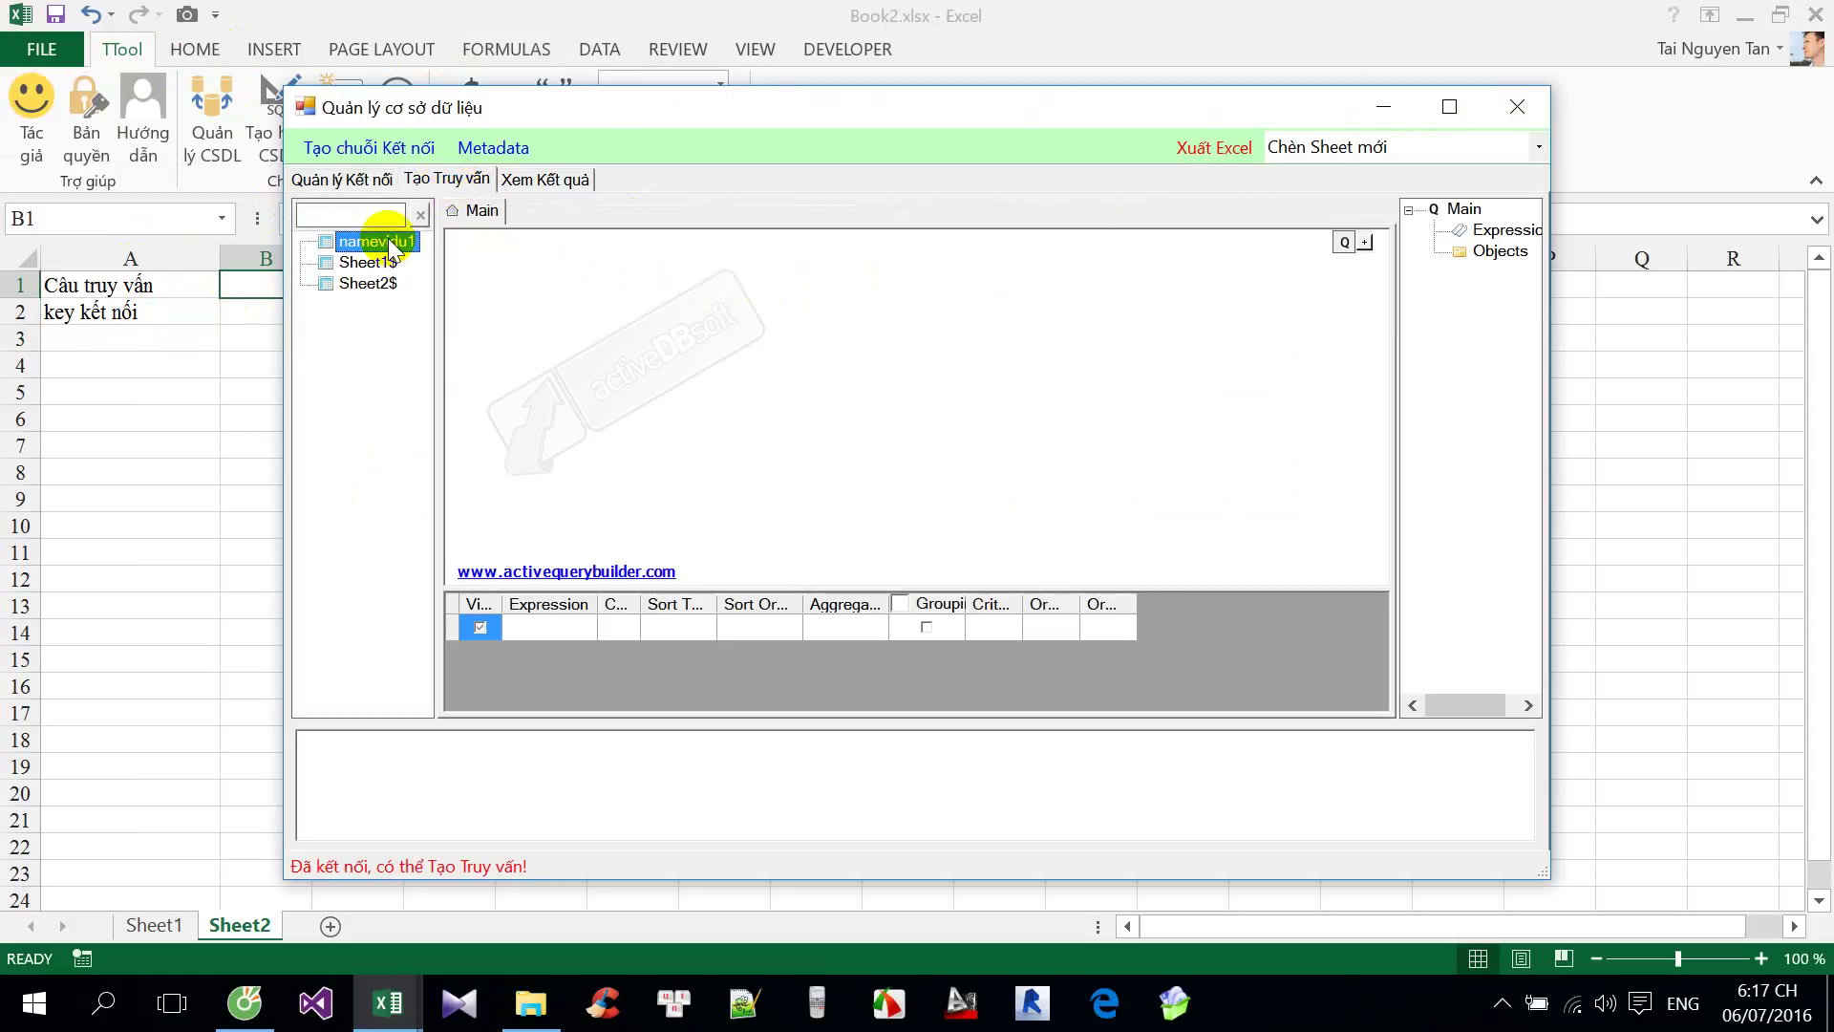
left_click_drag(390, 247, 556, 273)
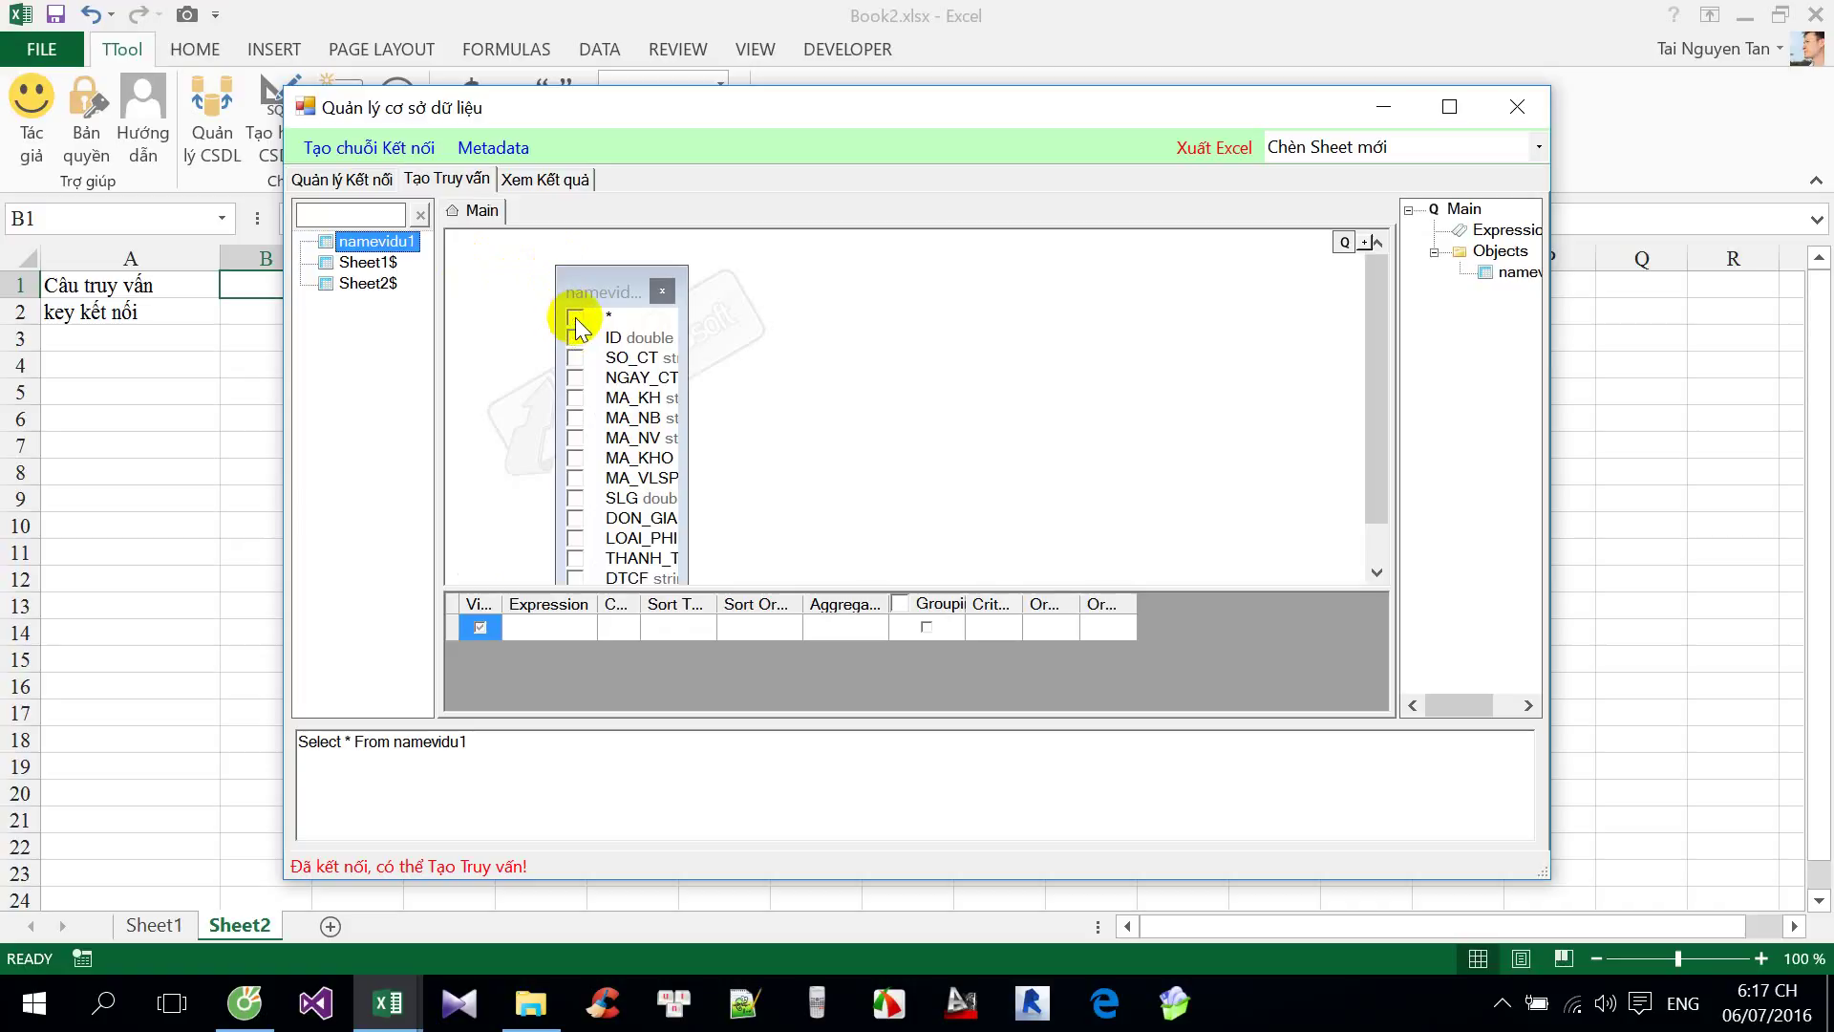
left_click(576, 318)
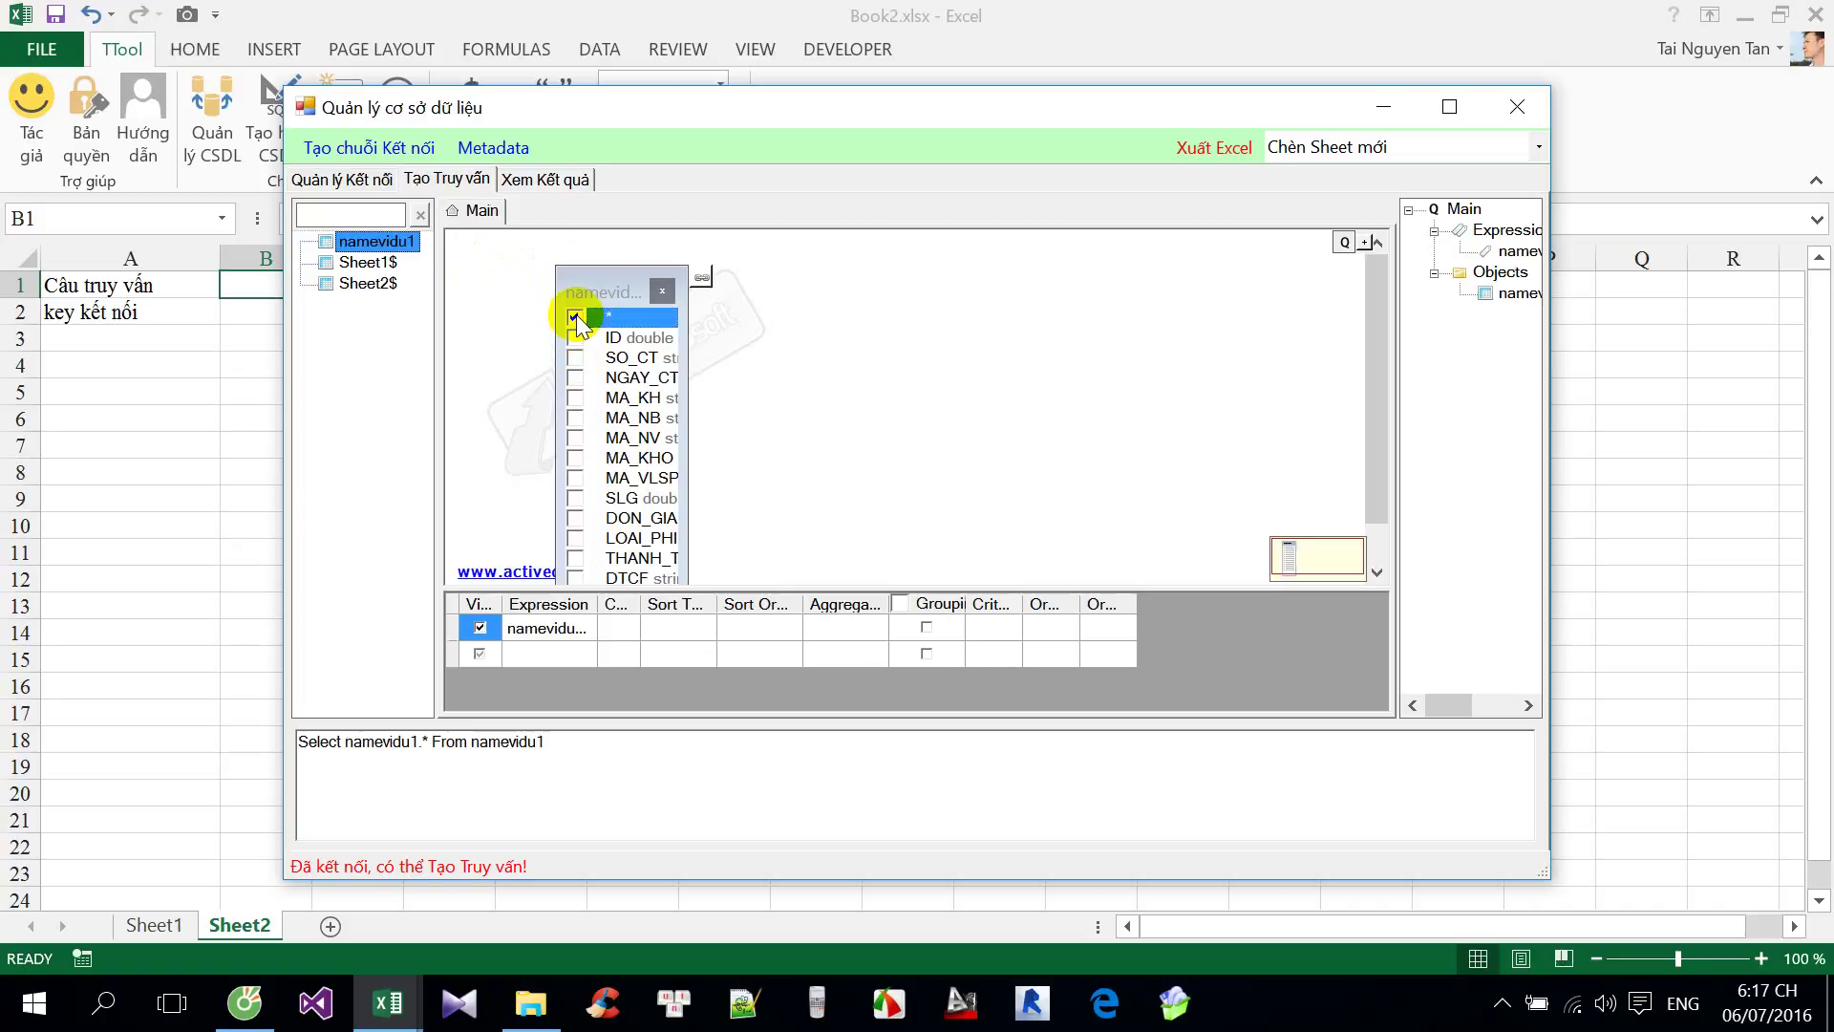
left_click(575, 315)
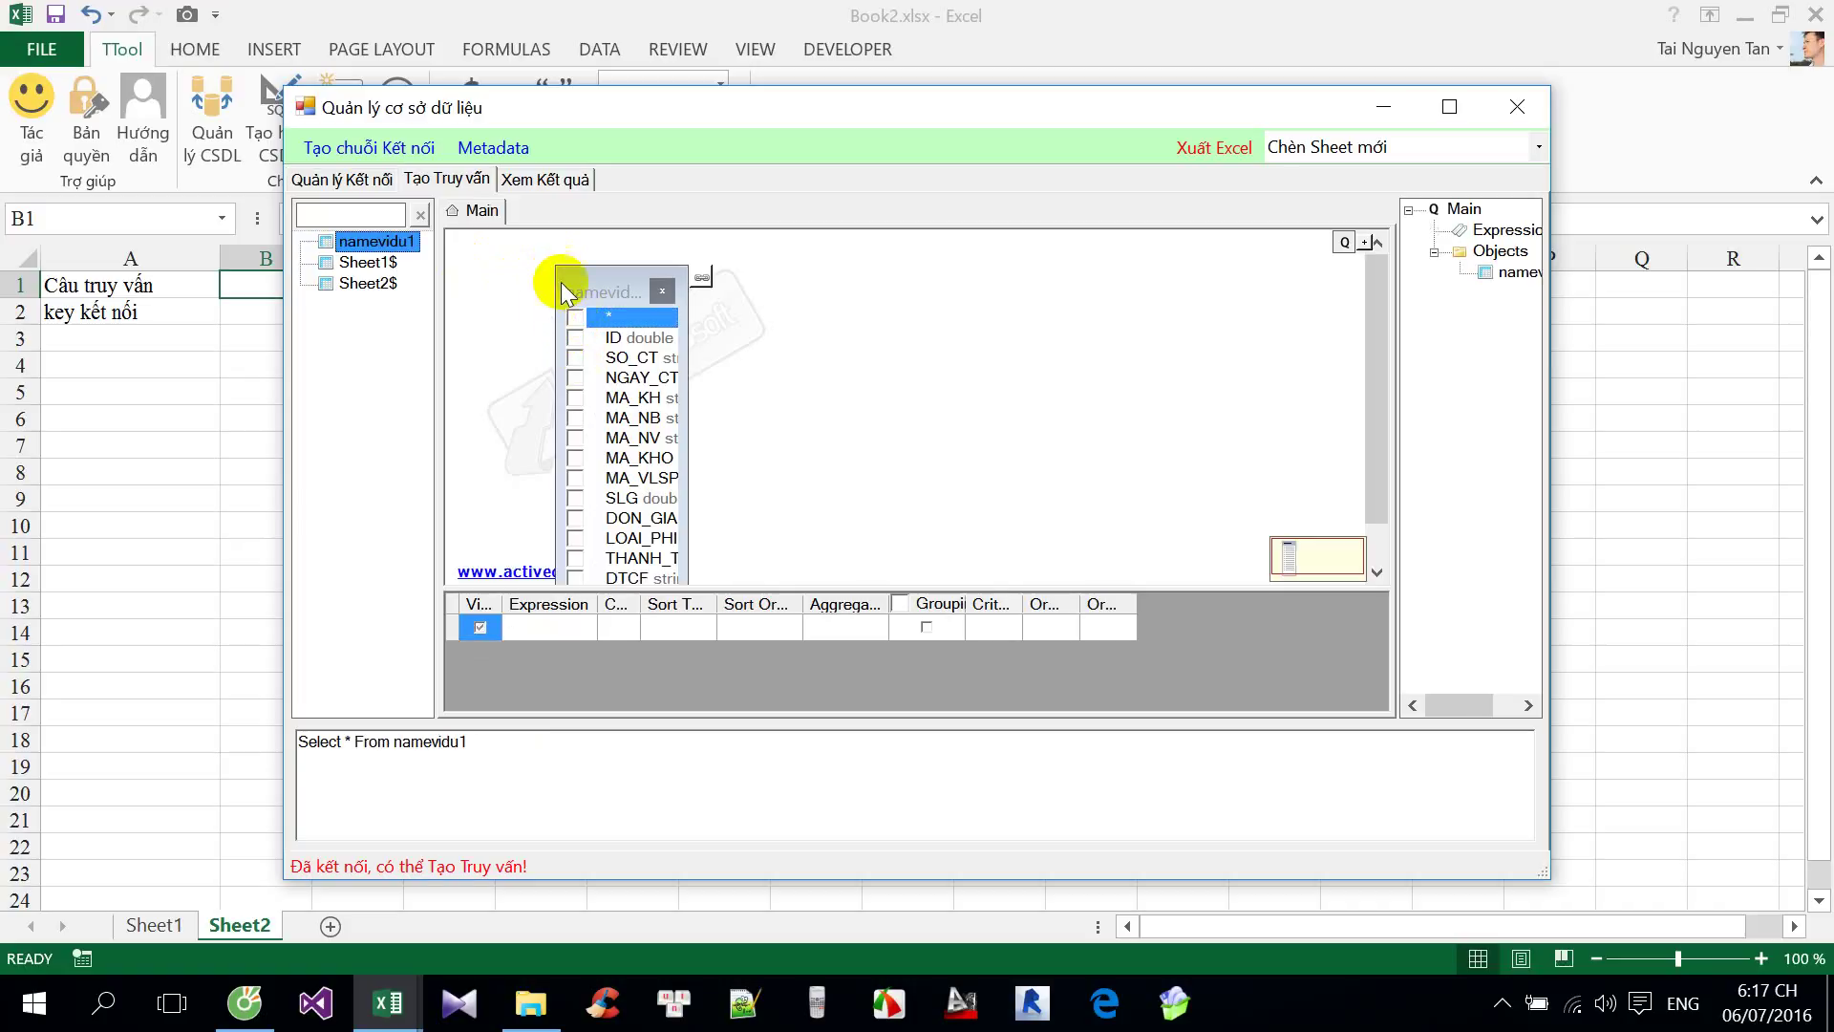
left_click_drag(491, 743, 268, 754)
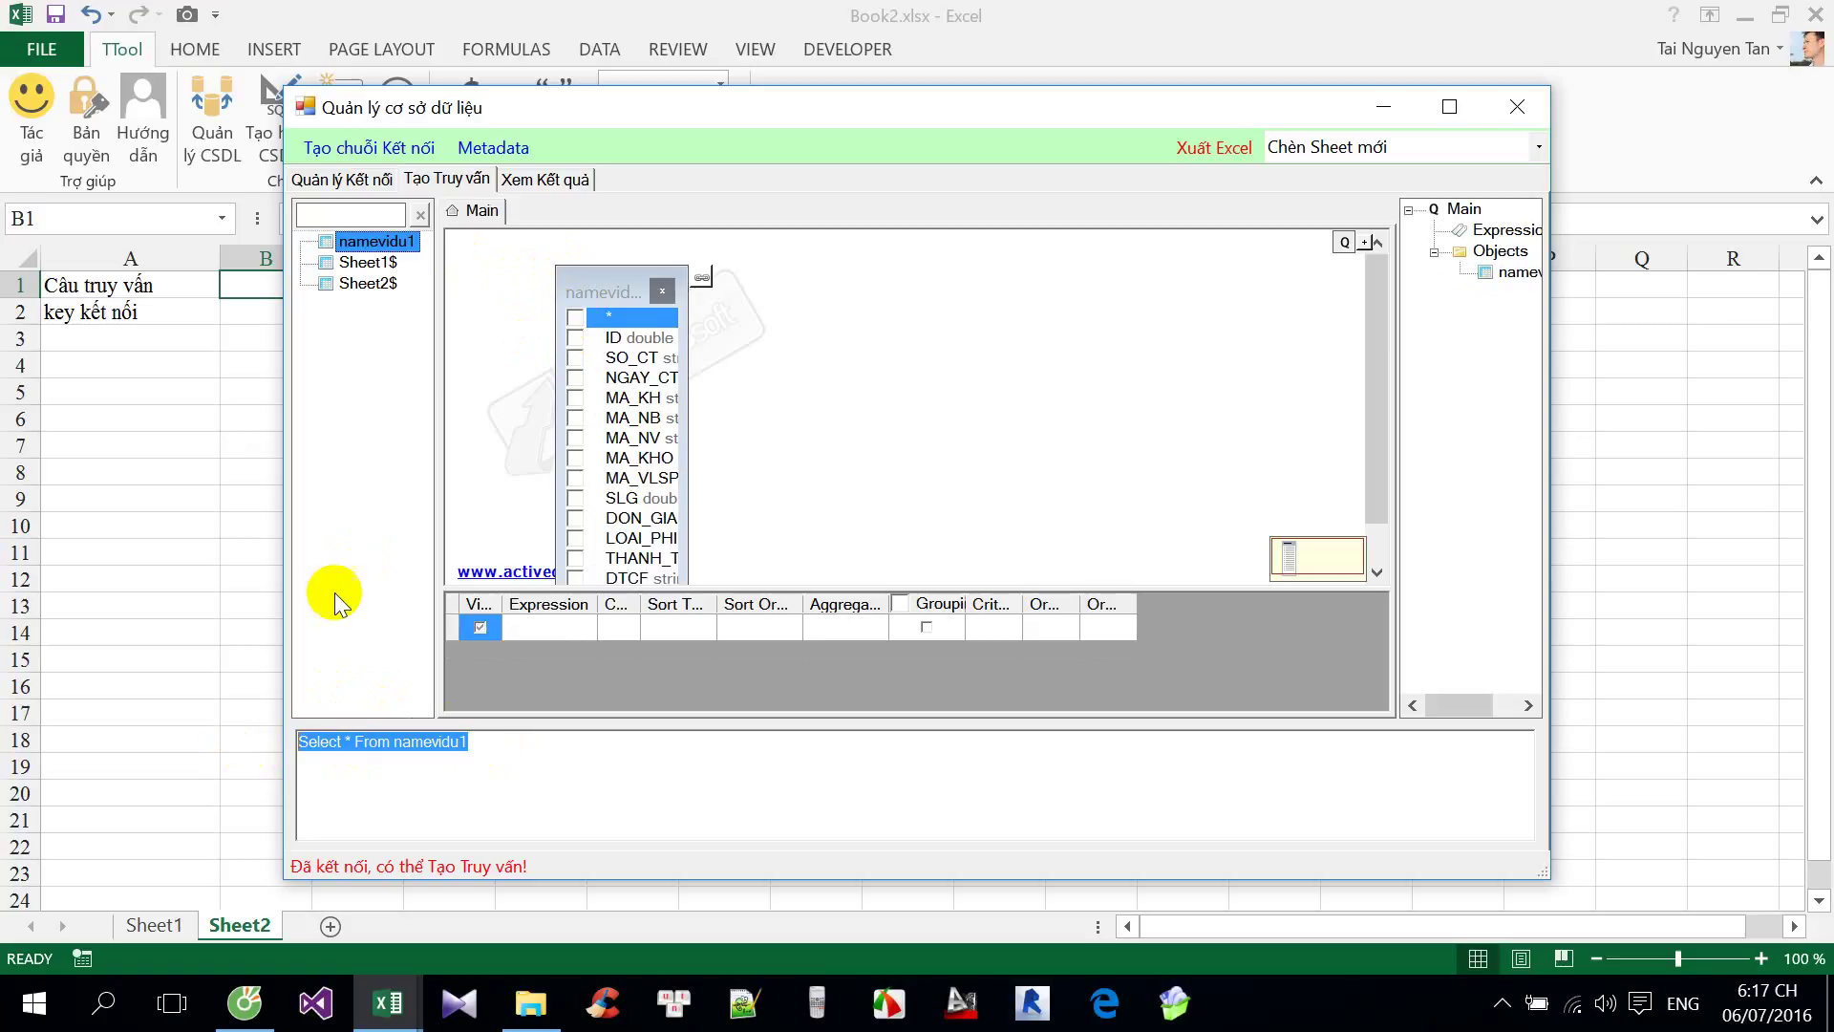
Preview the result rows returned by the namevidu1 query.
left_click(550, 178)
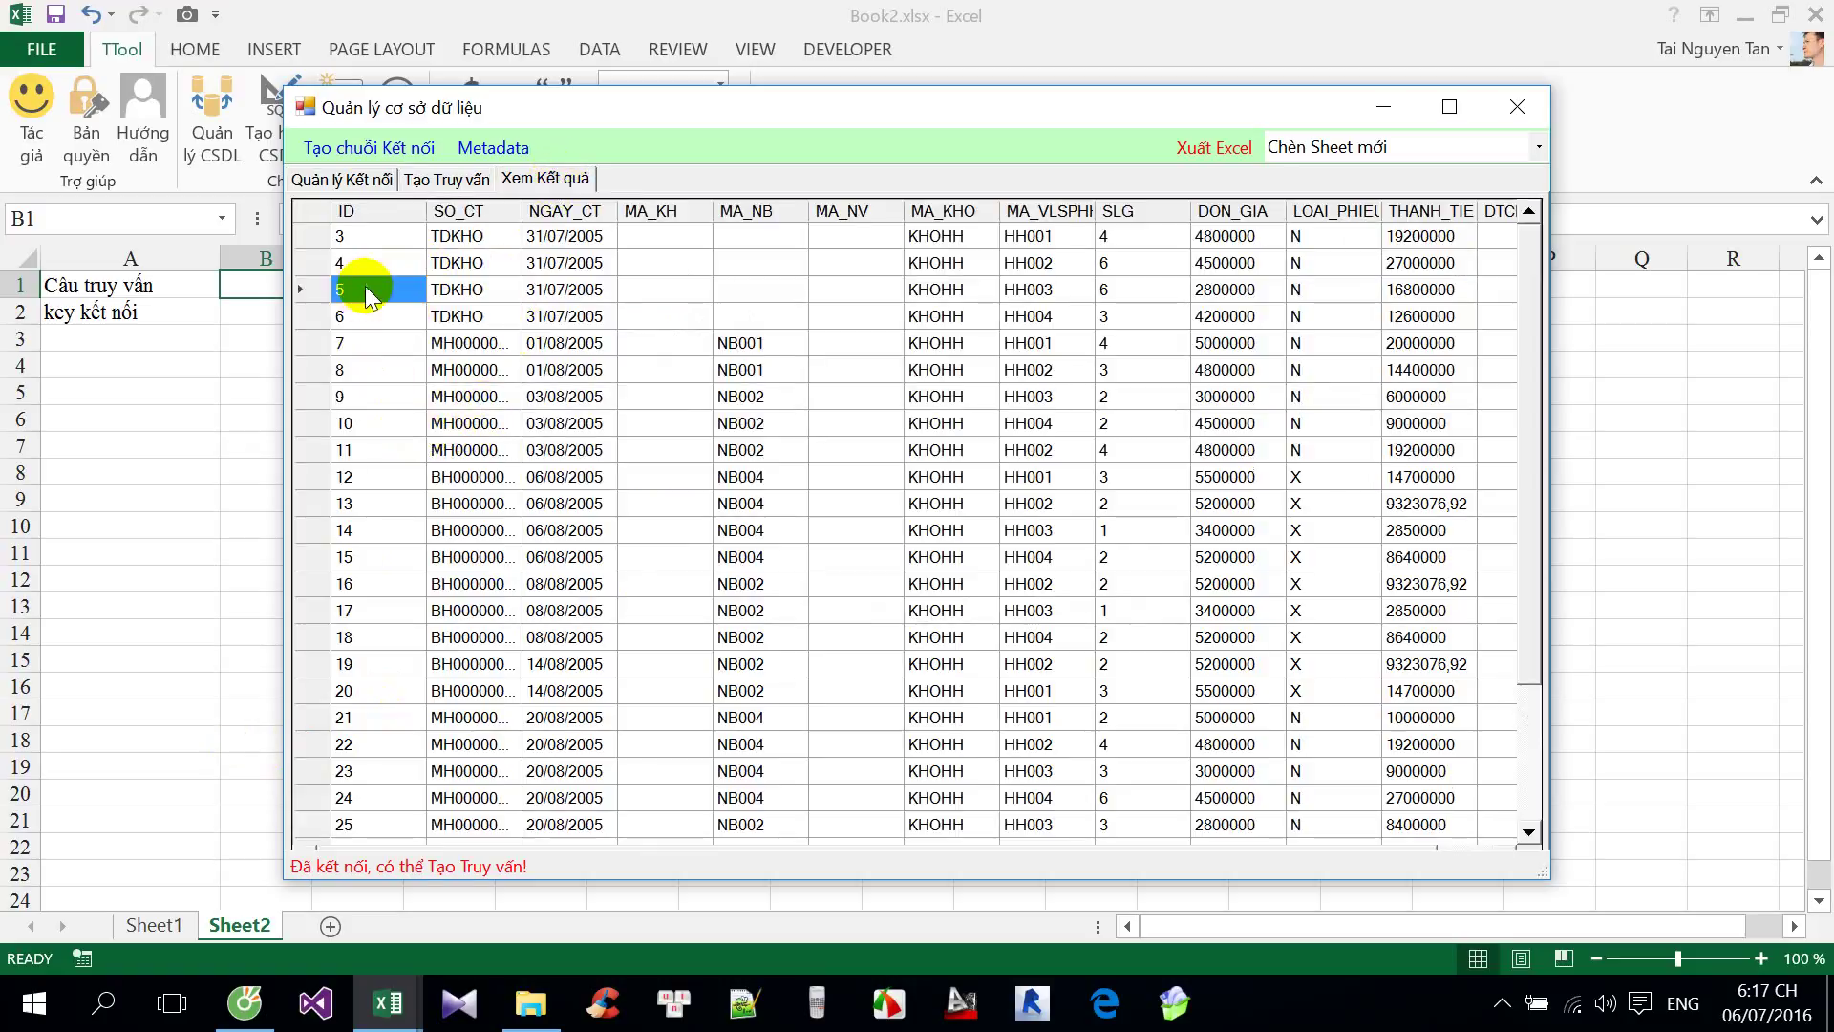
left_click(378, 423)
scroll(387, 206, "down", 9)
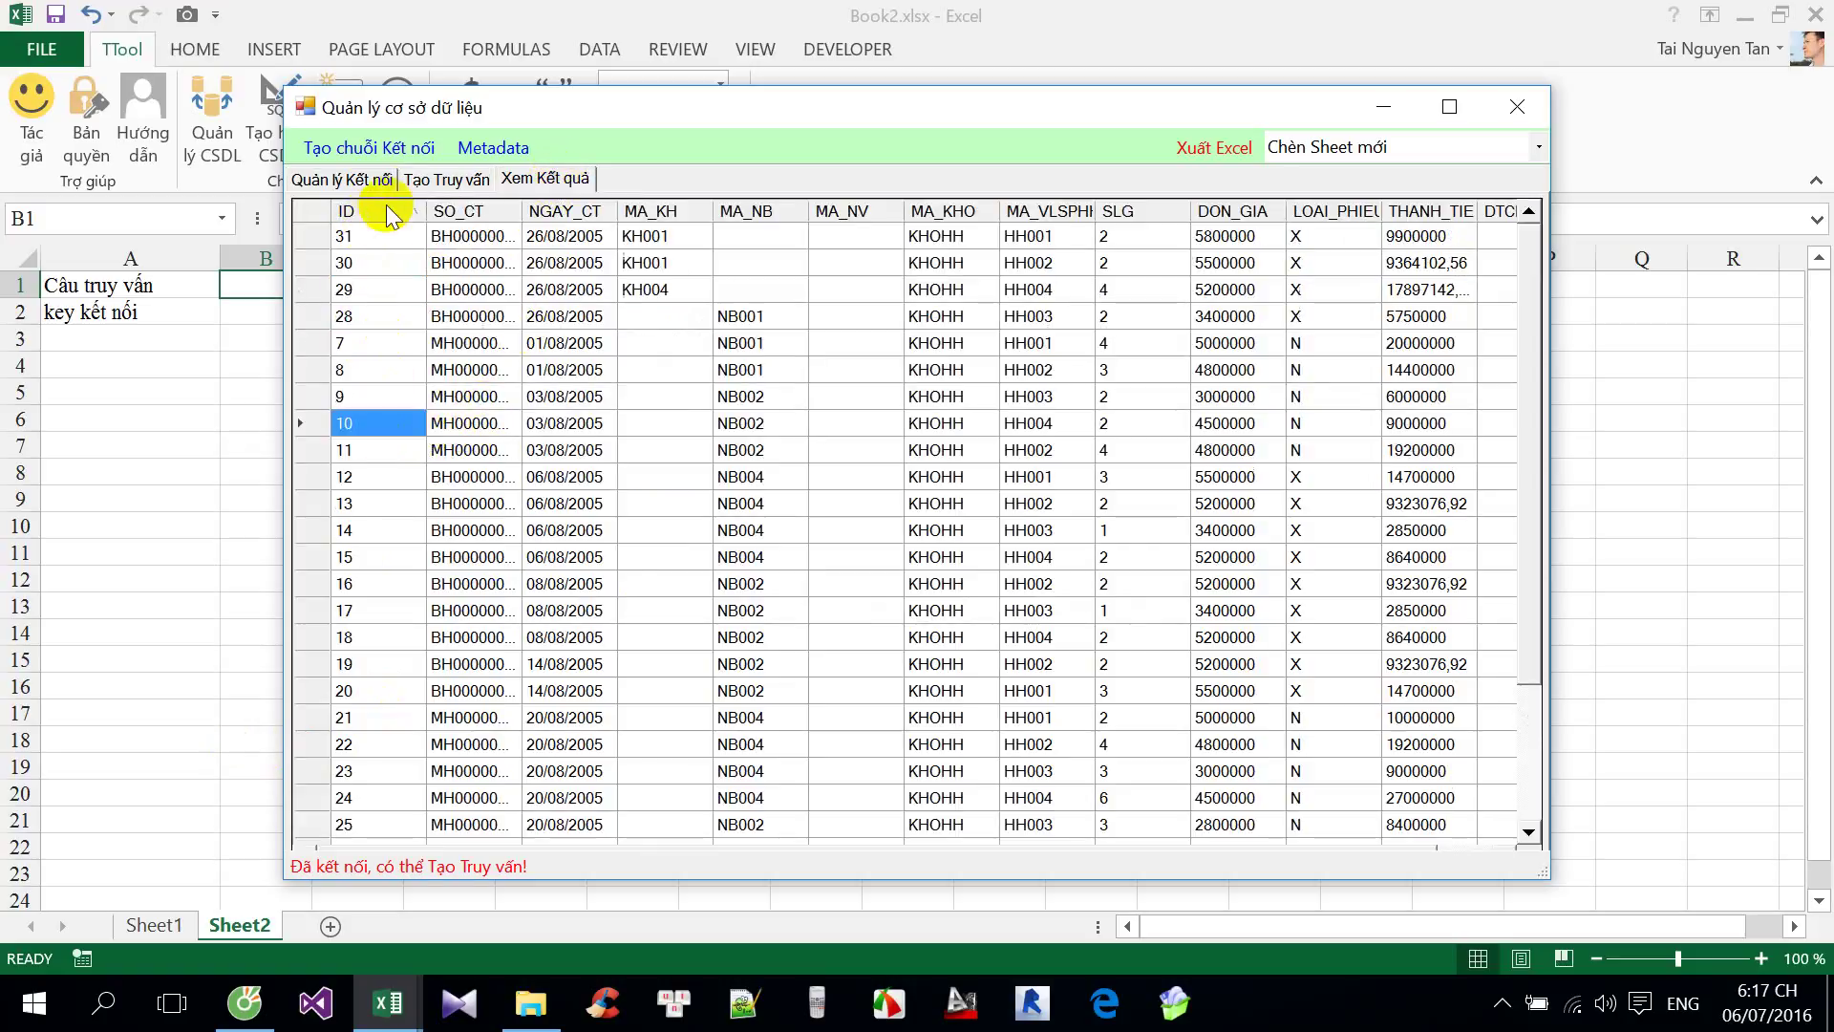
scroll(393, 199, "up", 9)
Add the ID field to the query as a hidden expression with the criterion = 3.
left_click(439, 181)
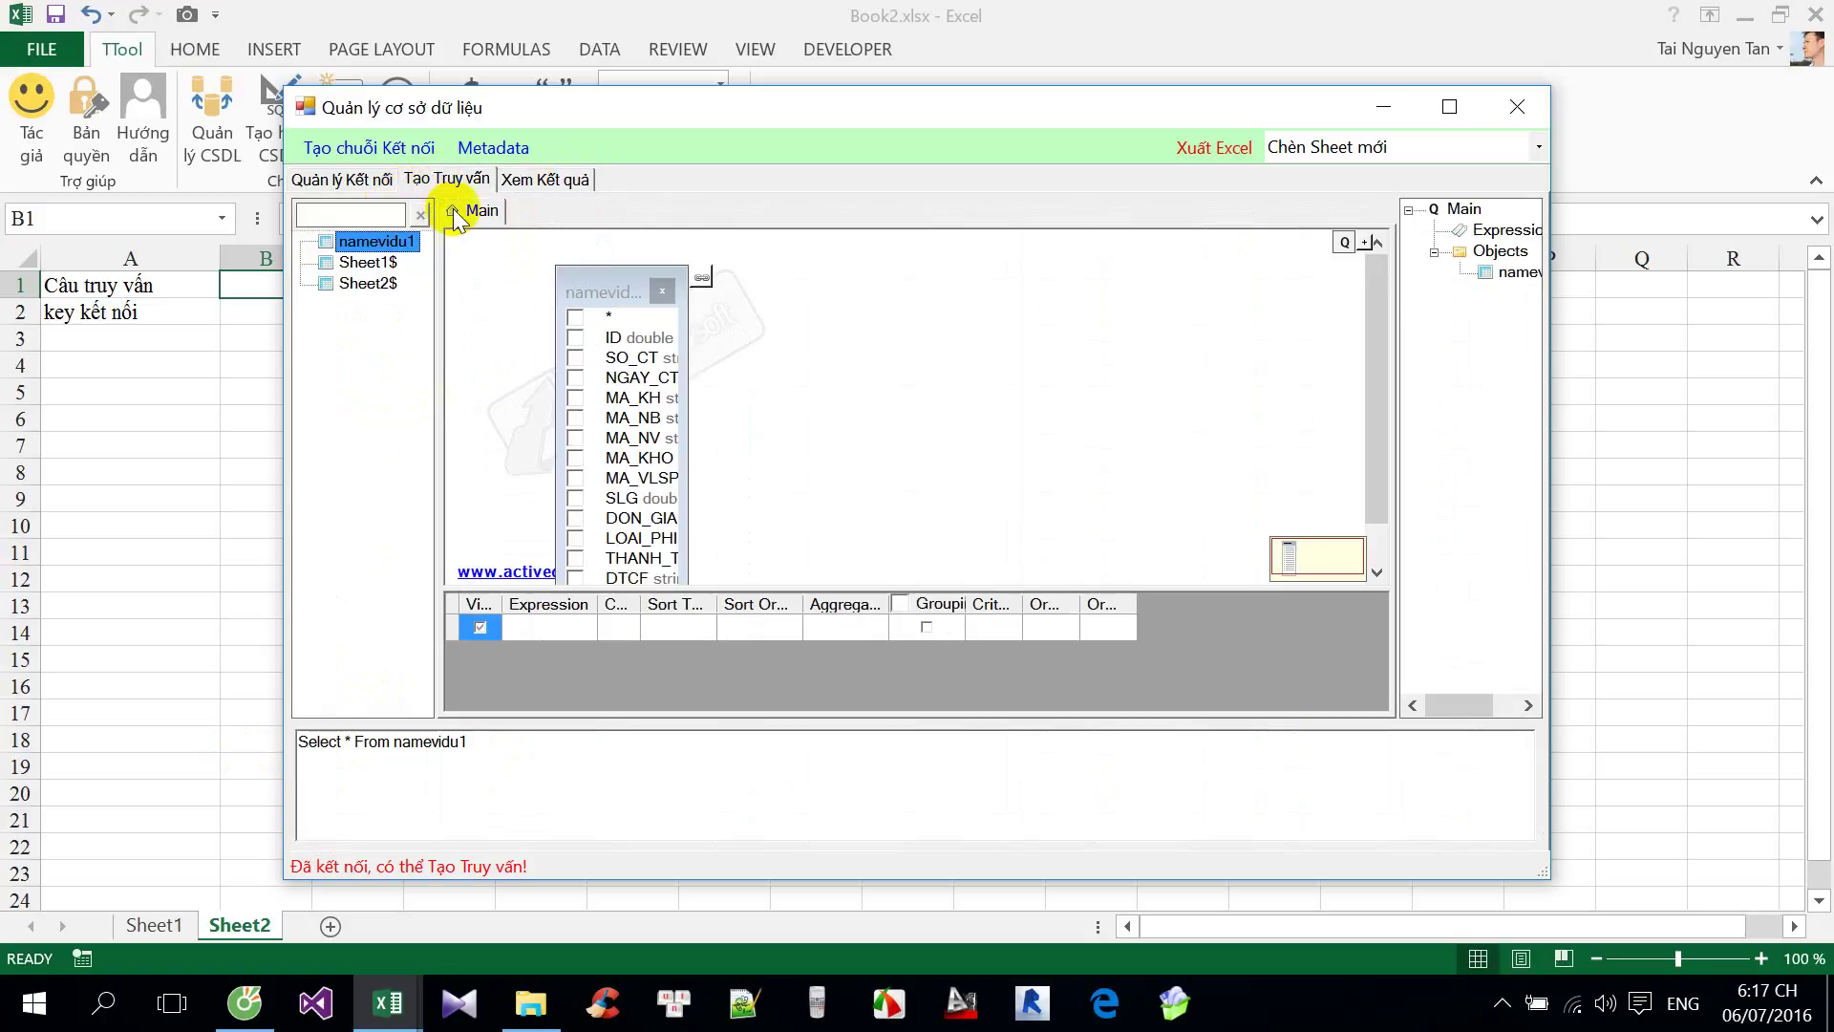
left_click_drag(611, 337, 531, 556)
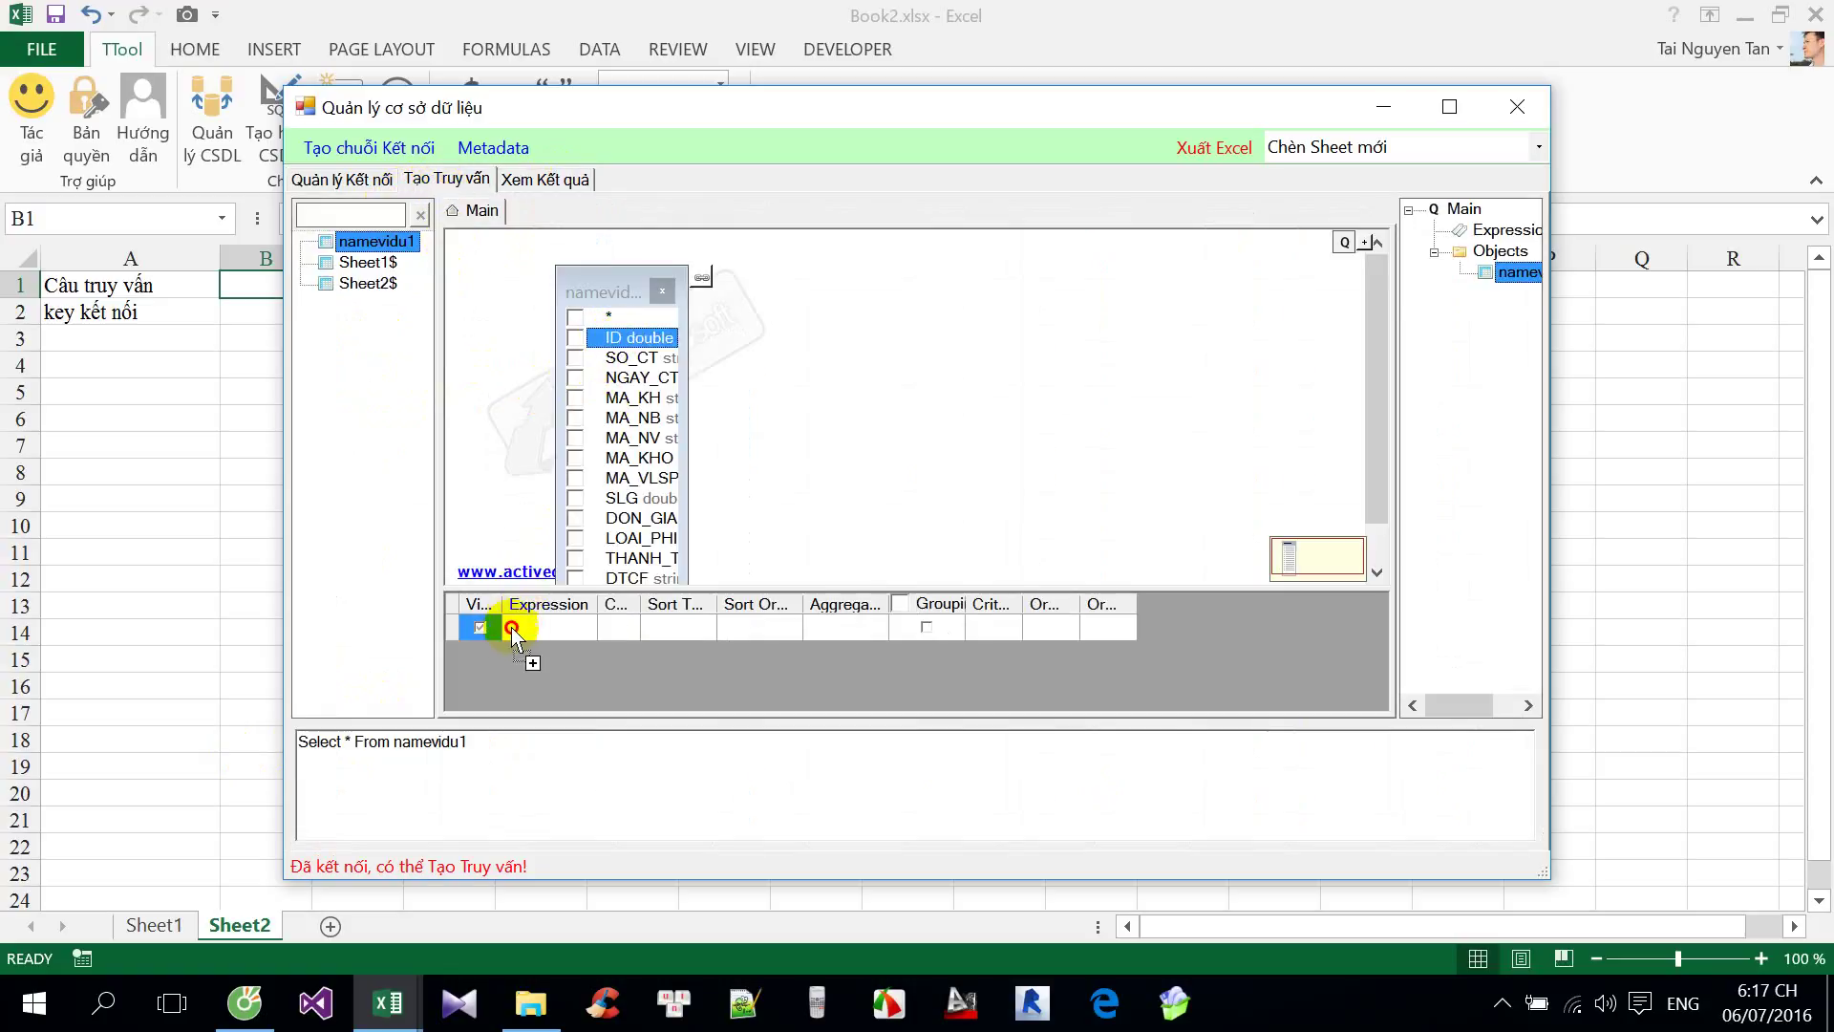
left_click_drag(513, 627, 512, 629)
left_click(479, 627)
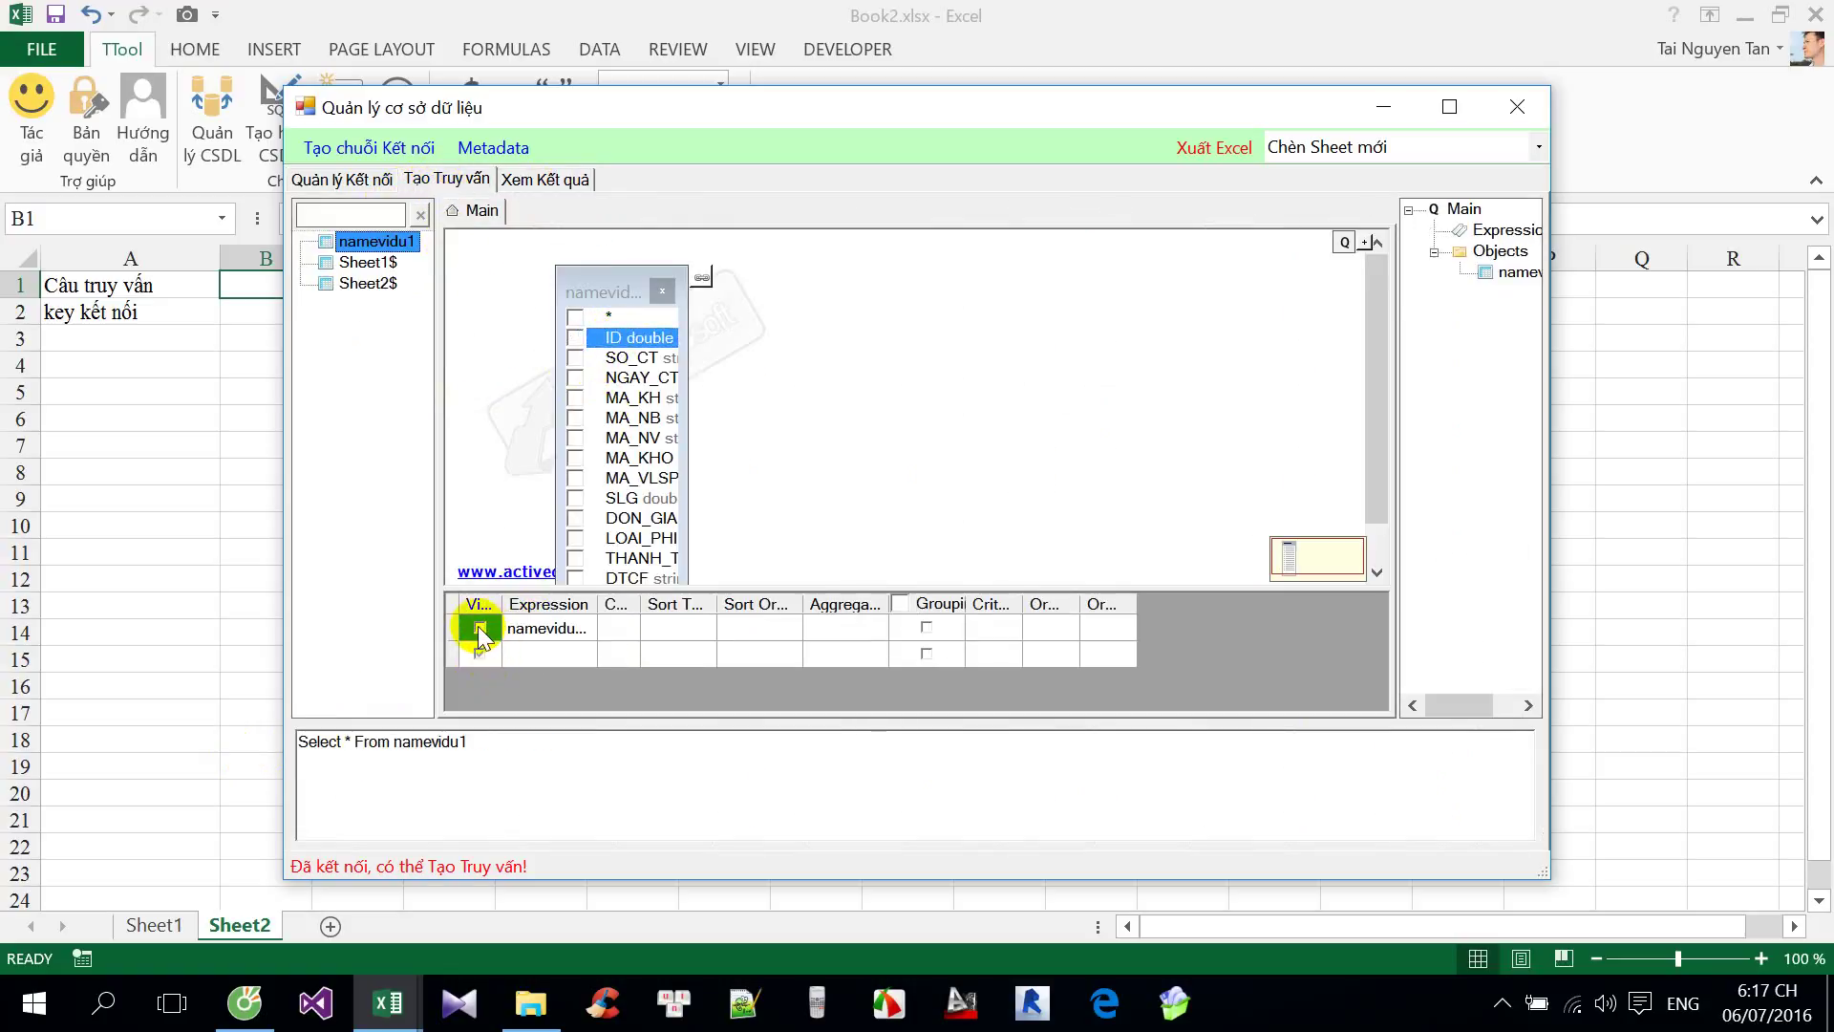
left_click(993, 626)
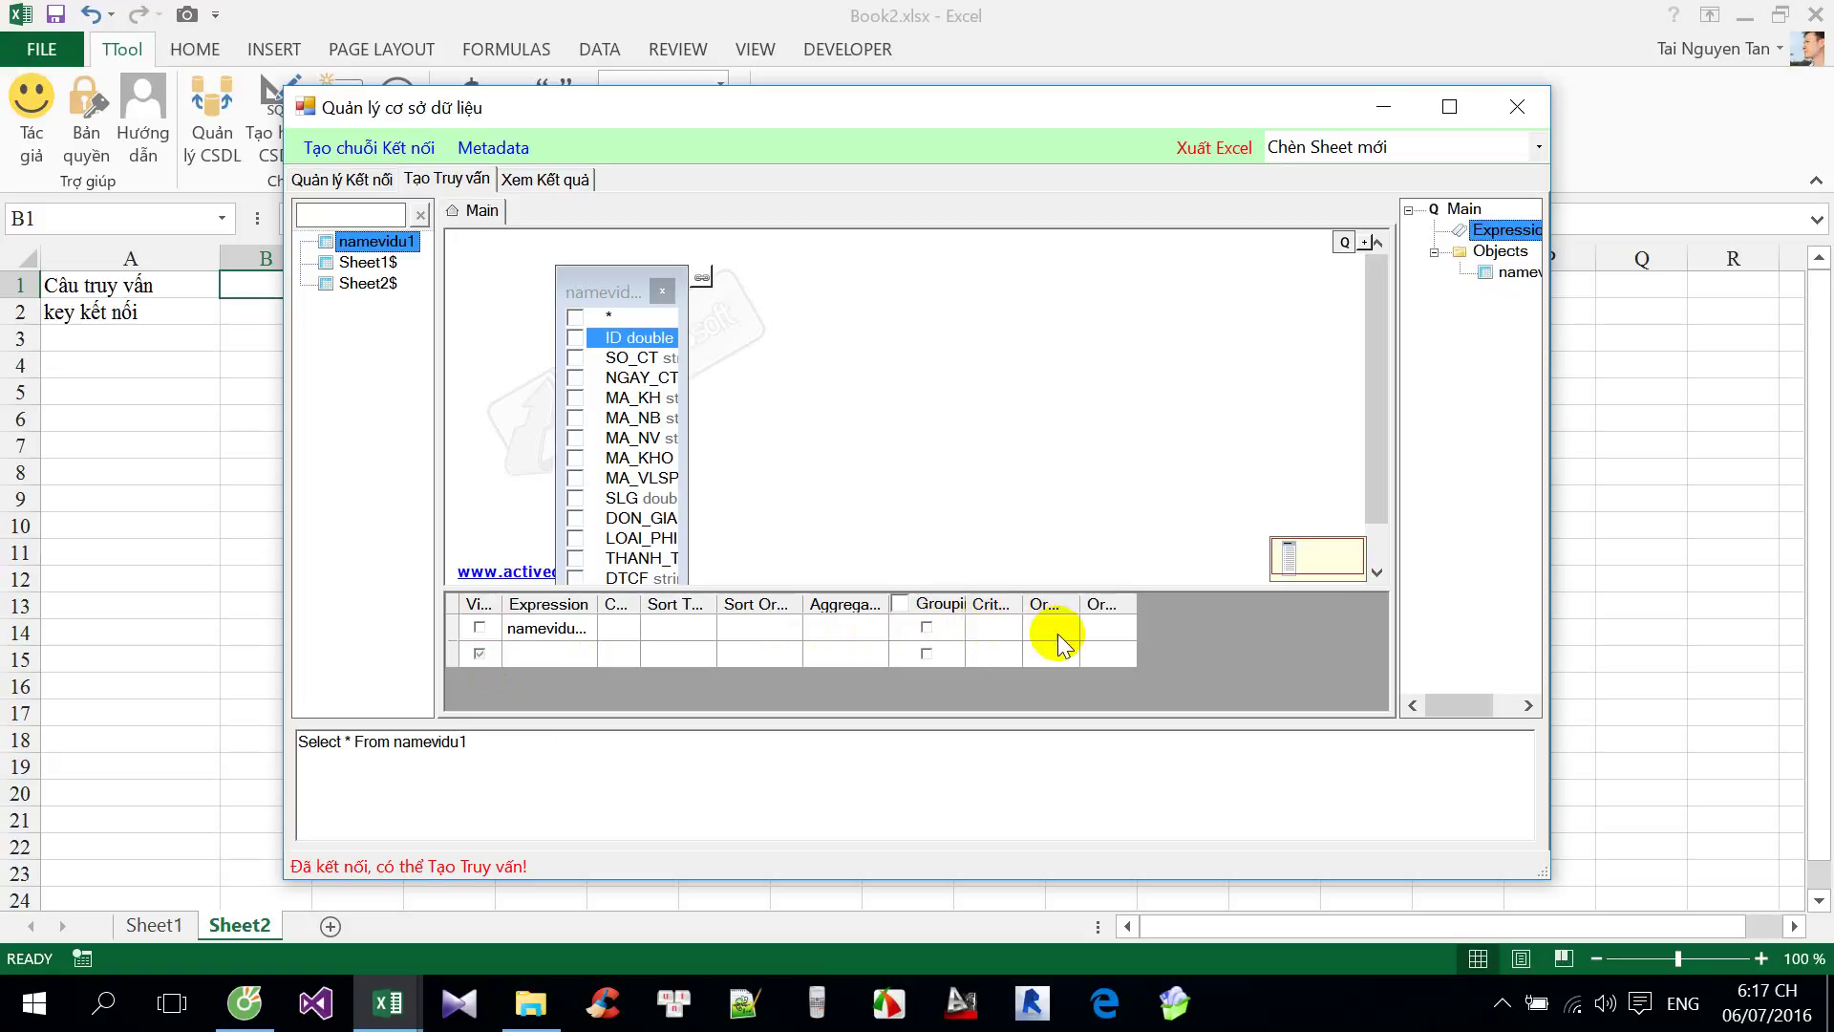
left_click(995, 651)
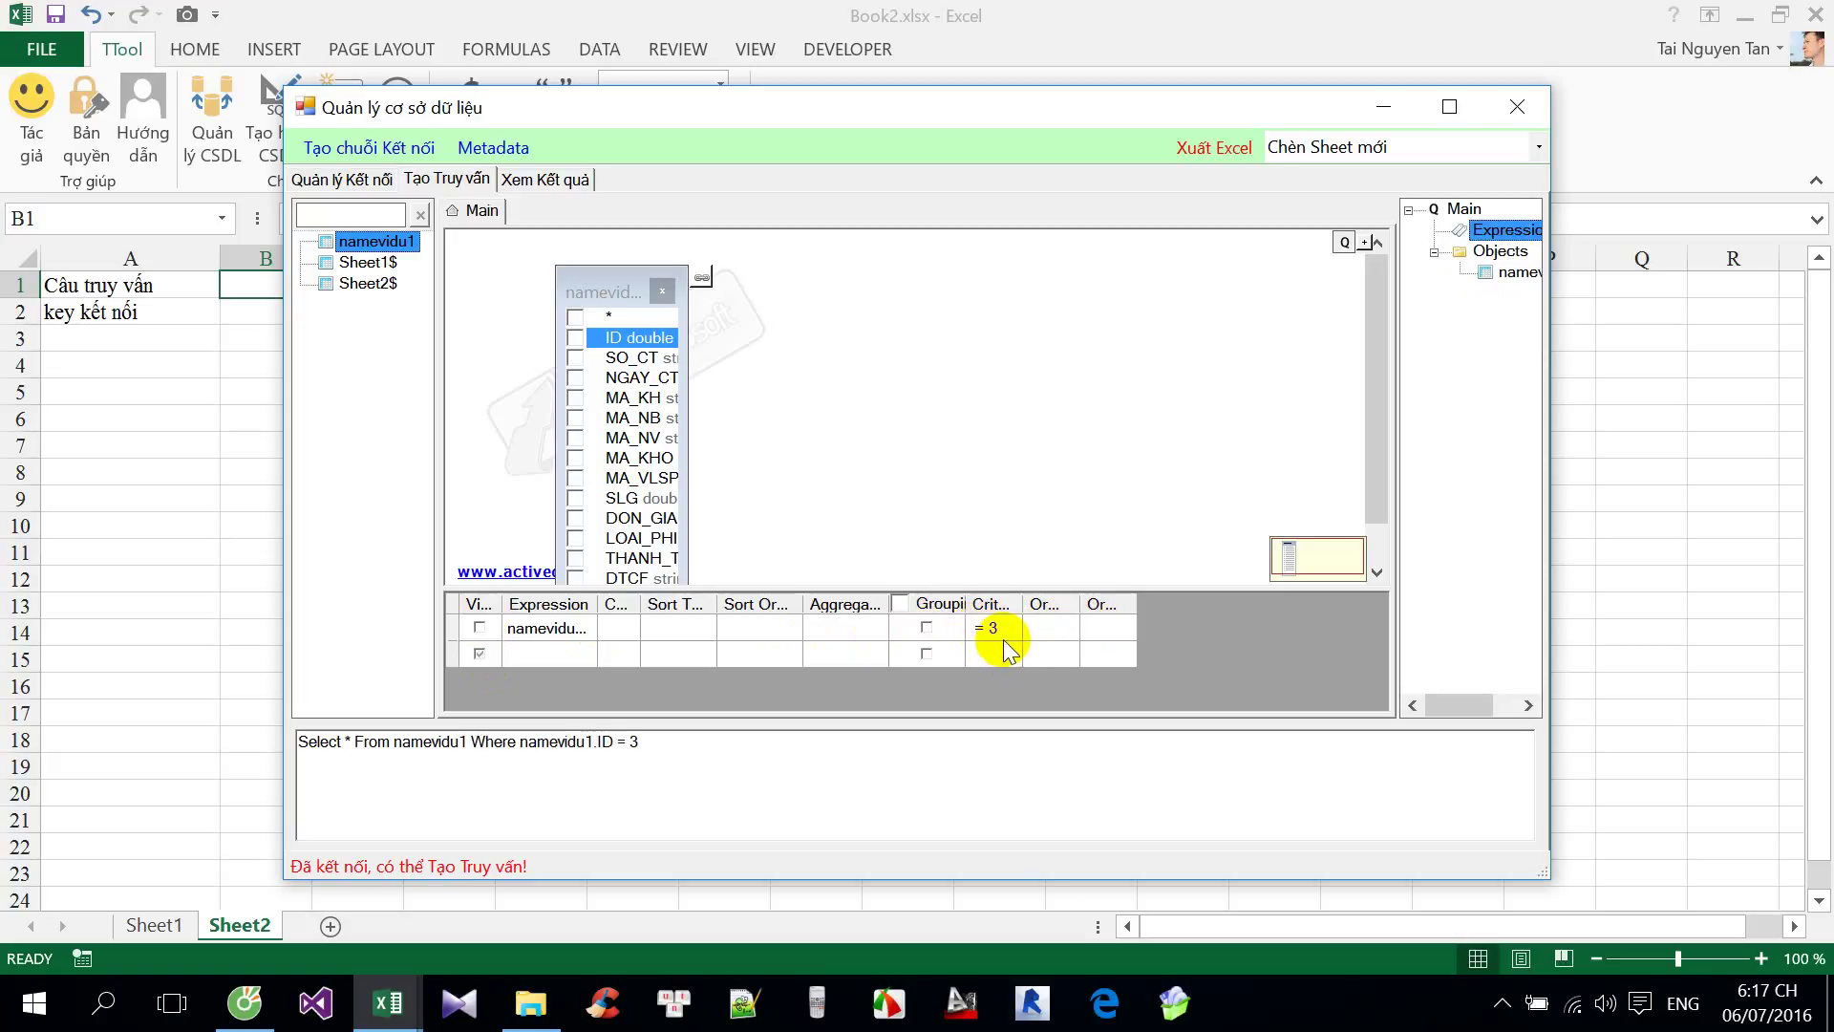
Copy the query text "Select * From namevidu1 Where namevidu1.ID = 3" from the query builder and close the database manager.
left_click_drag(679, 742, 264, 749)
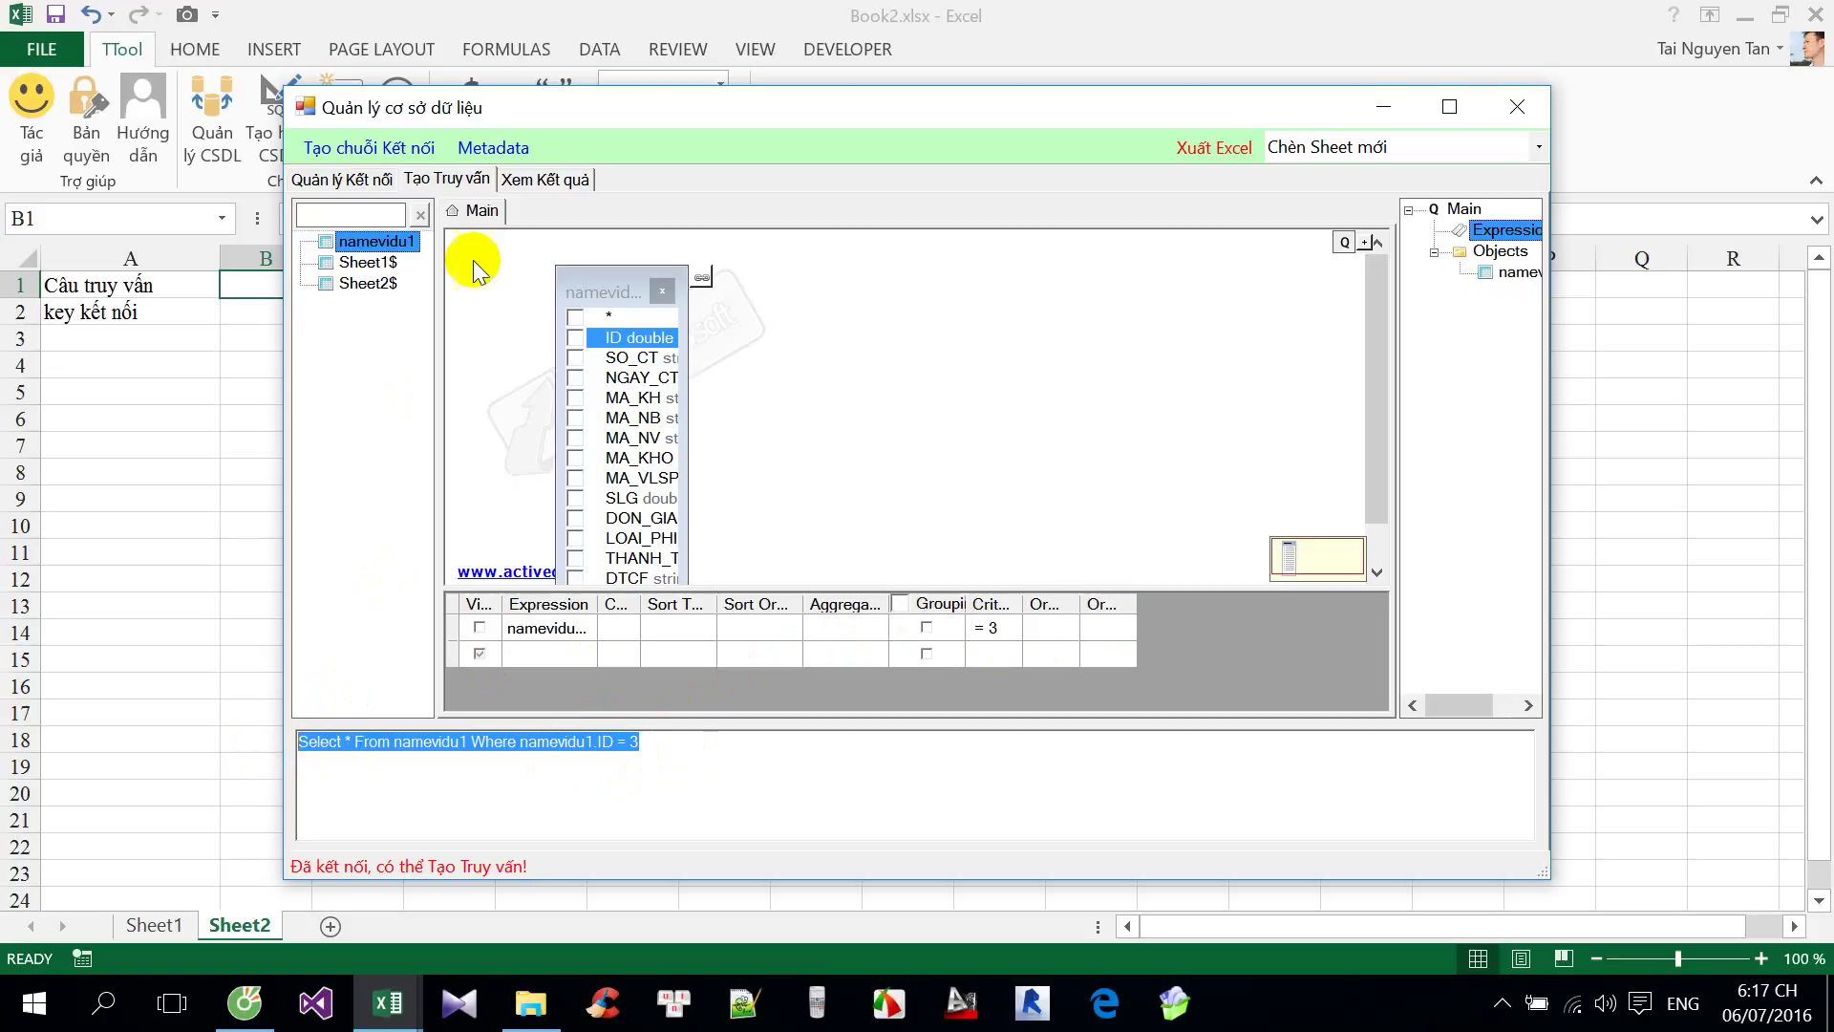
left_click(524, 182)
left_click(449, 179)
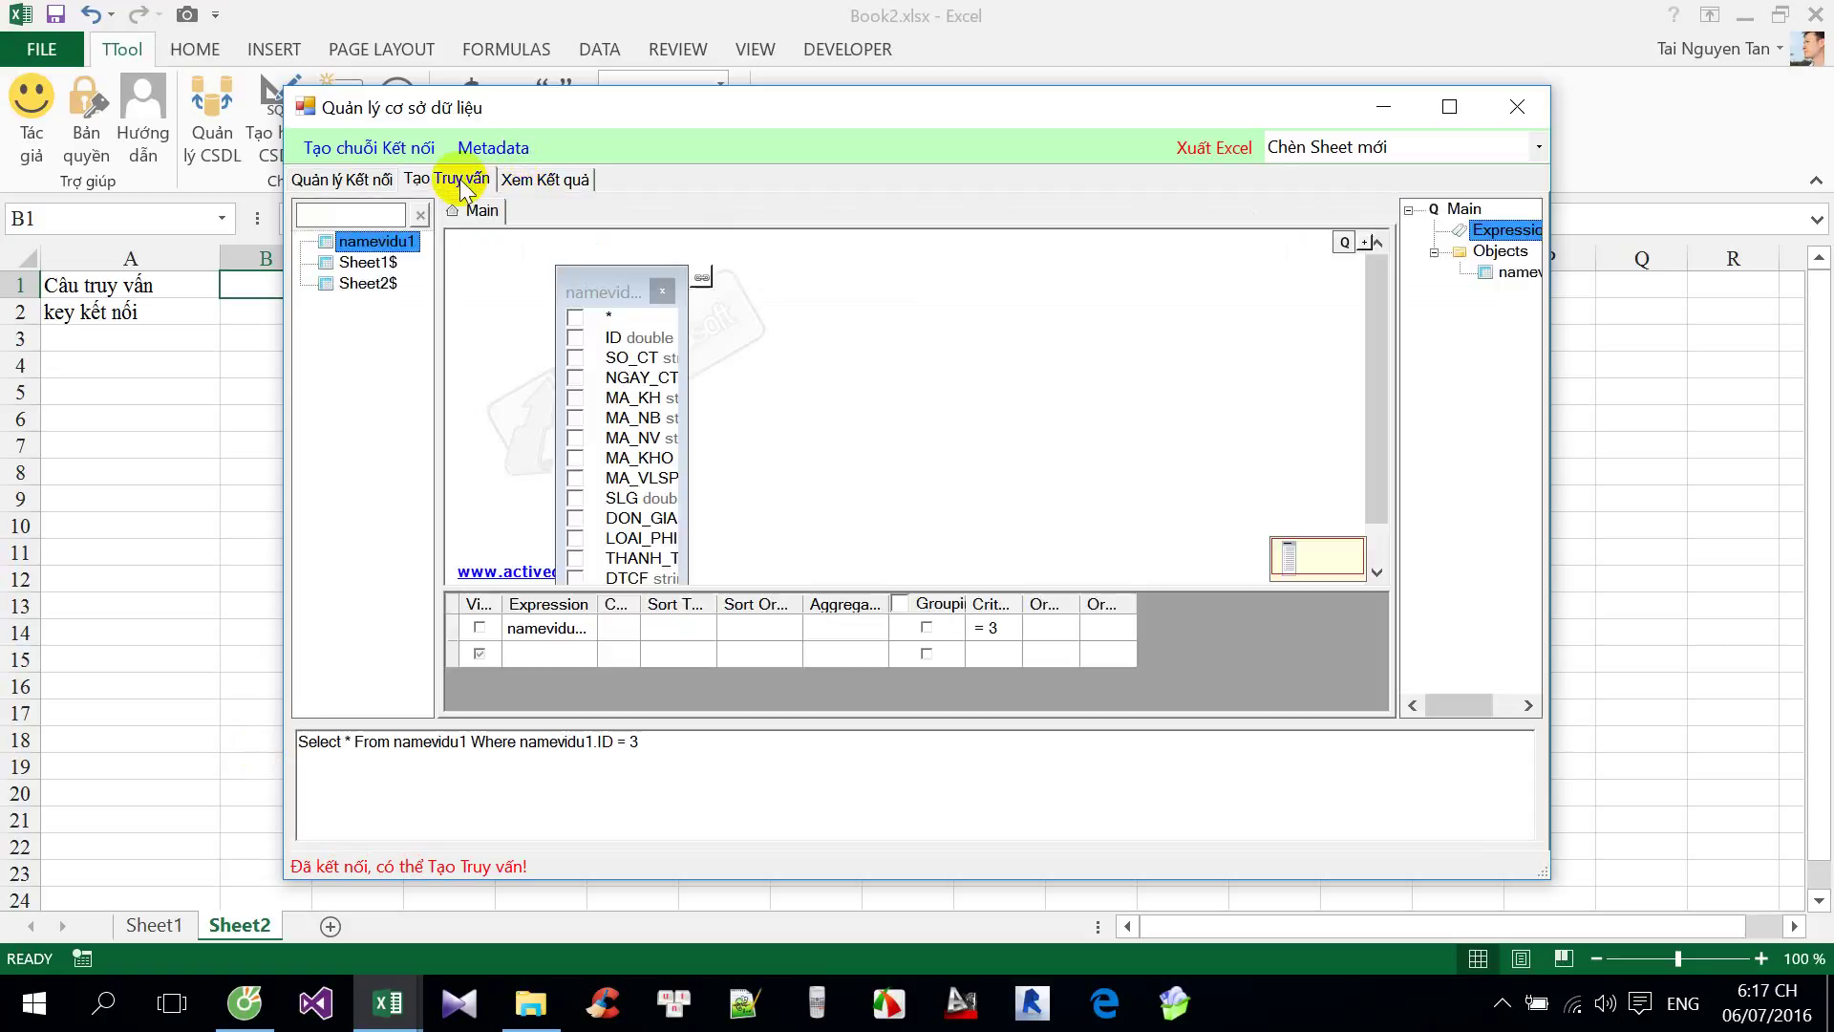
left_click_drag(636, 743, 224, 744)
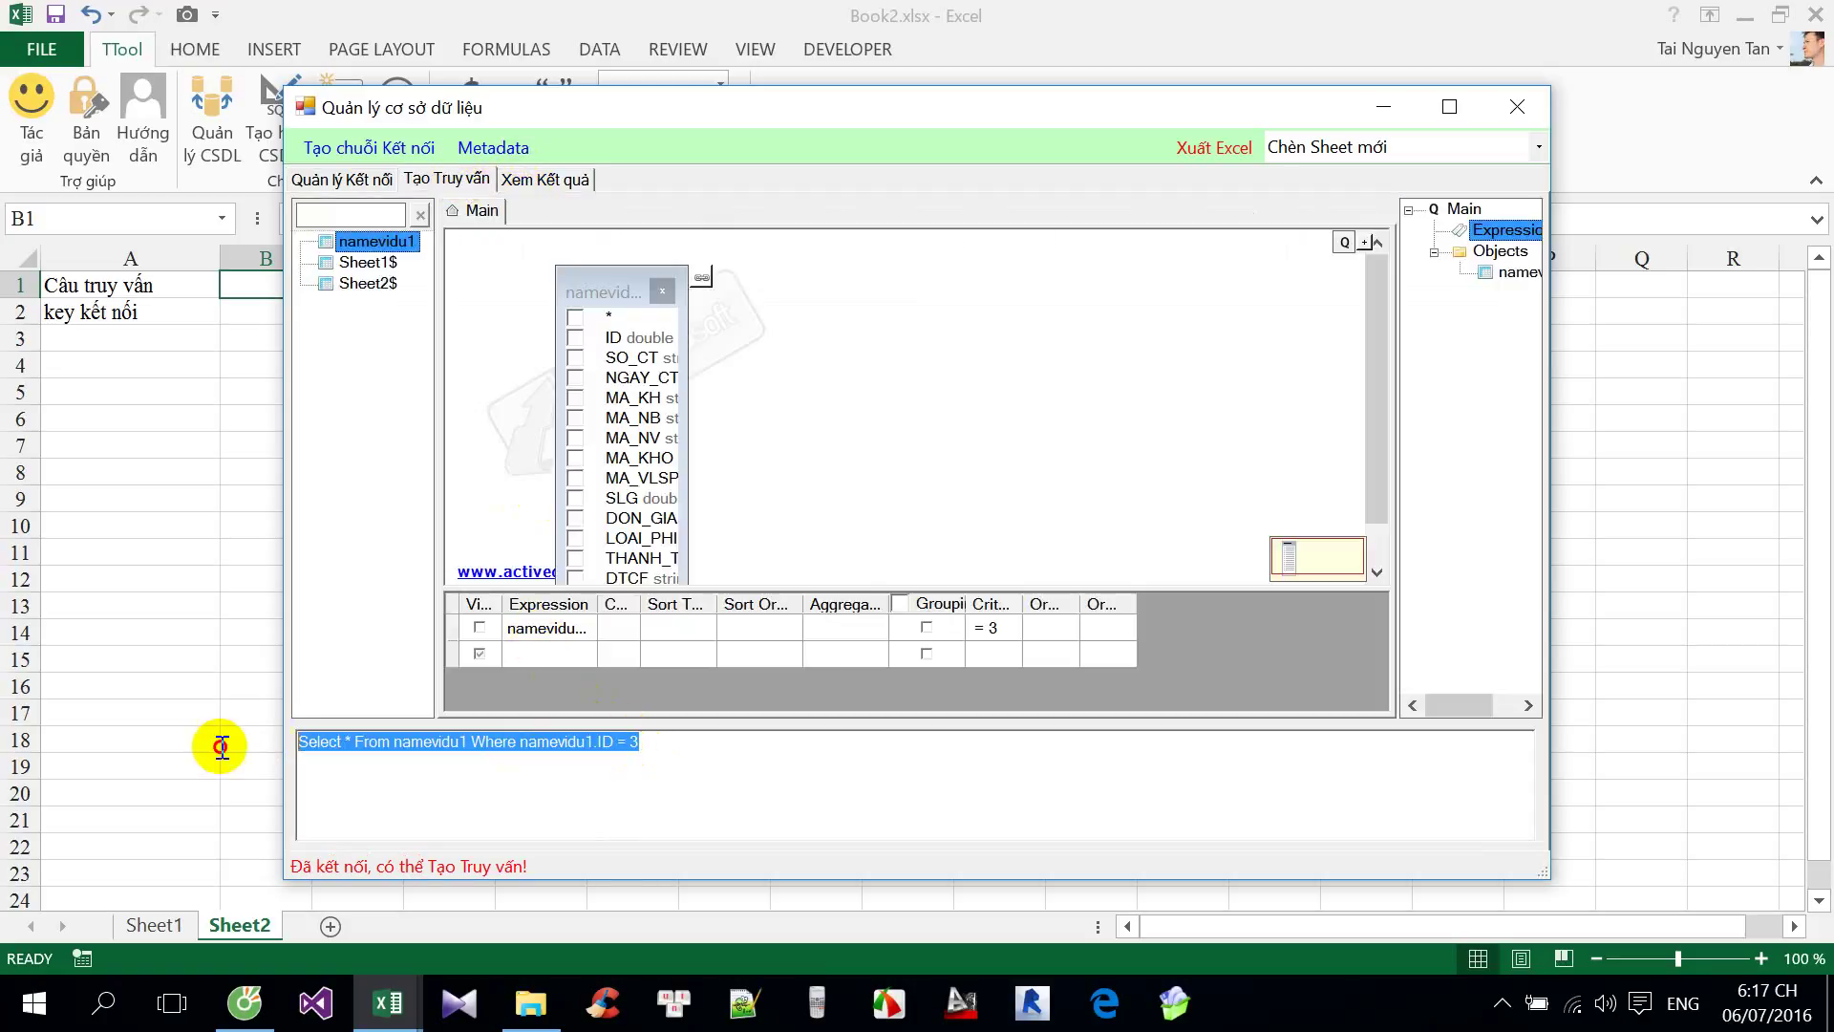
right_click(363, 750)
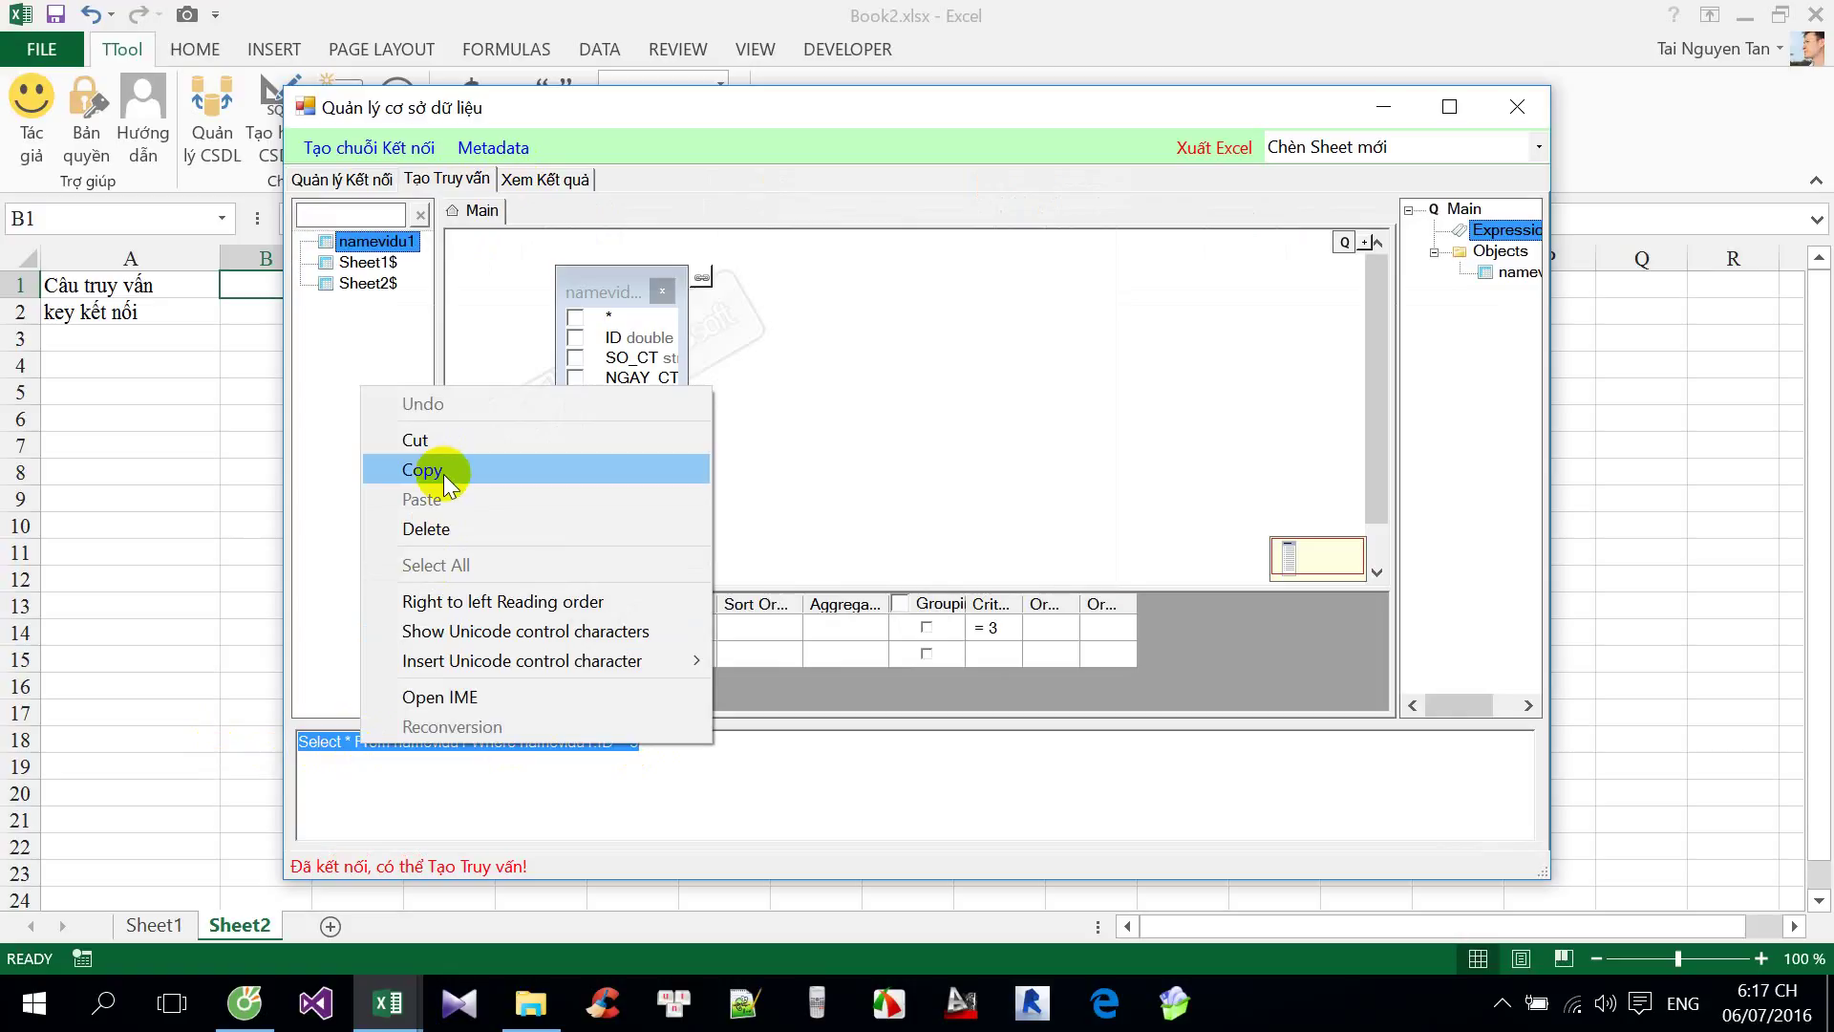
left_click(443, 473)
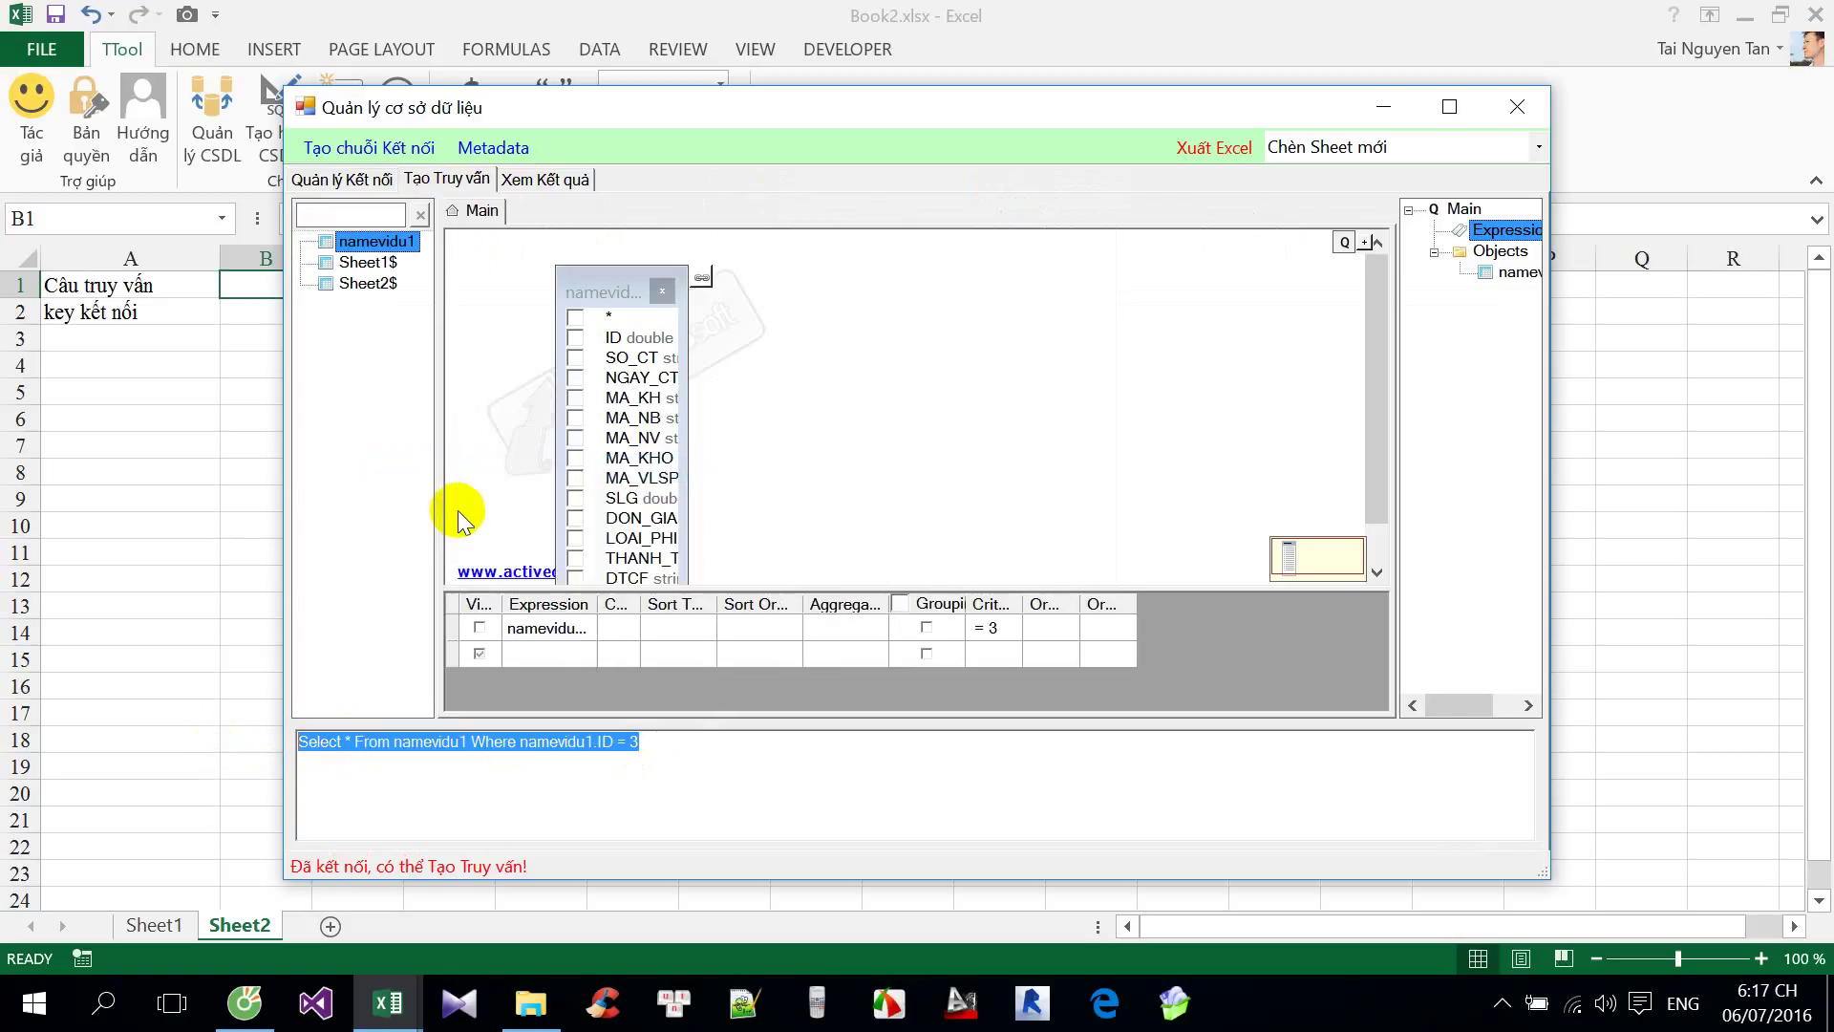
left_click(1519, 109)
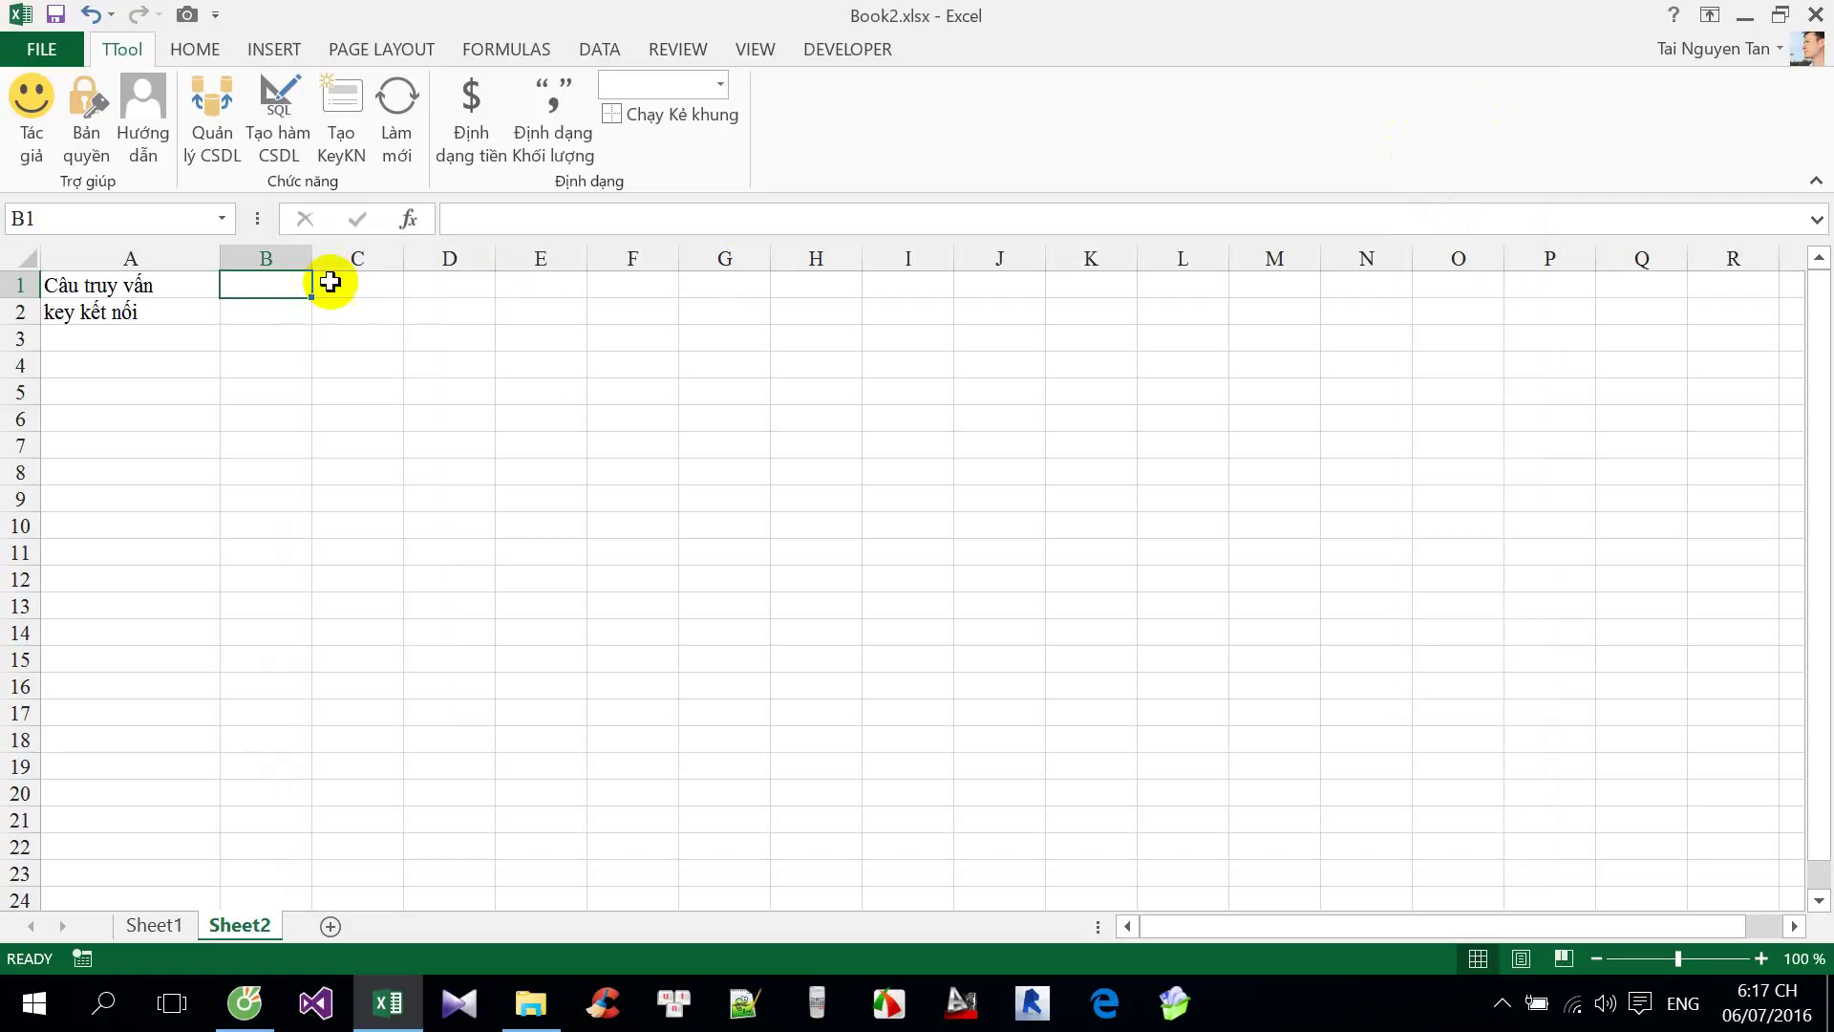
Paste the copied SQL query text into cell B1 of Sheet2.
left_click(461, 210)
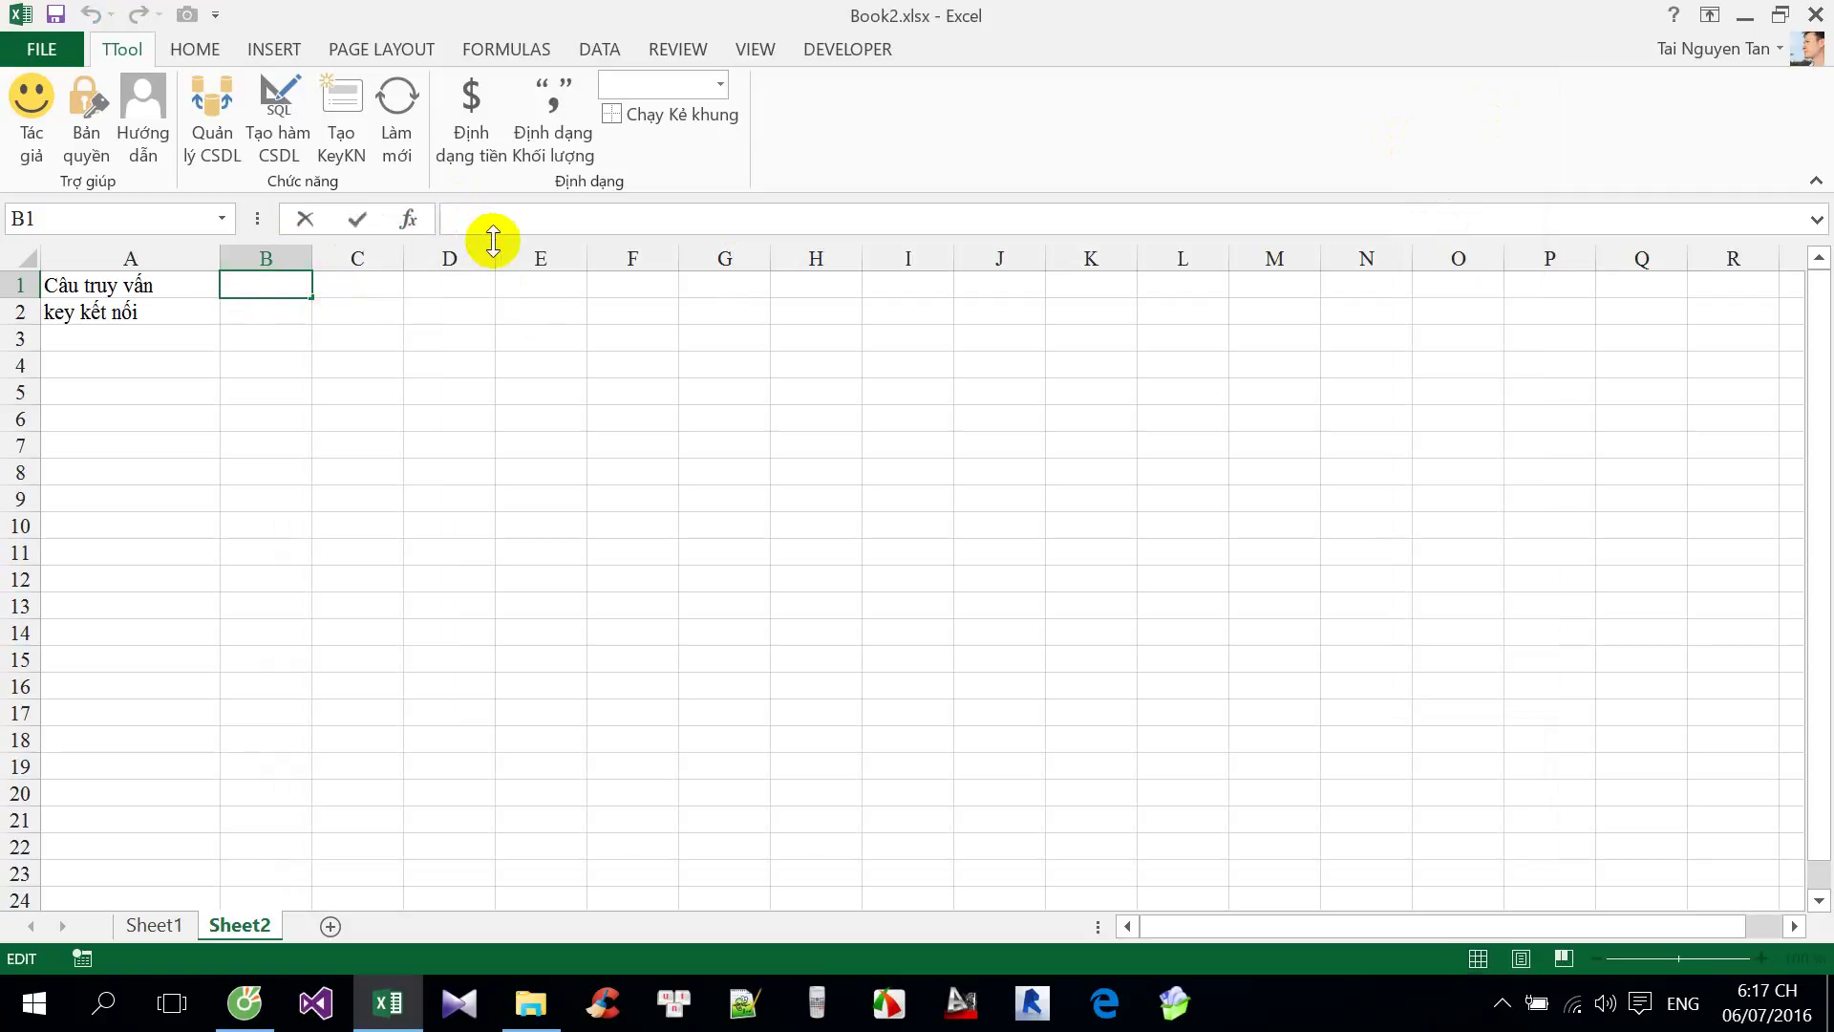
right_click(494, 238)
left_click(544, 360)
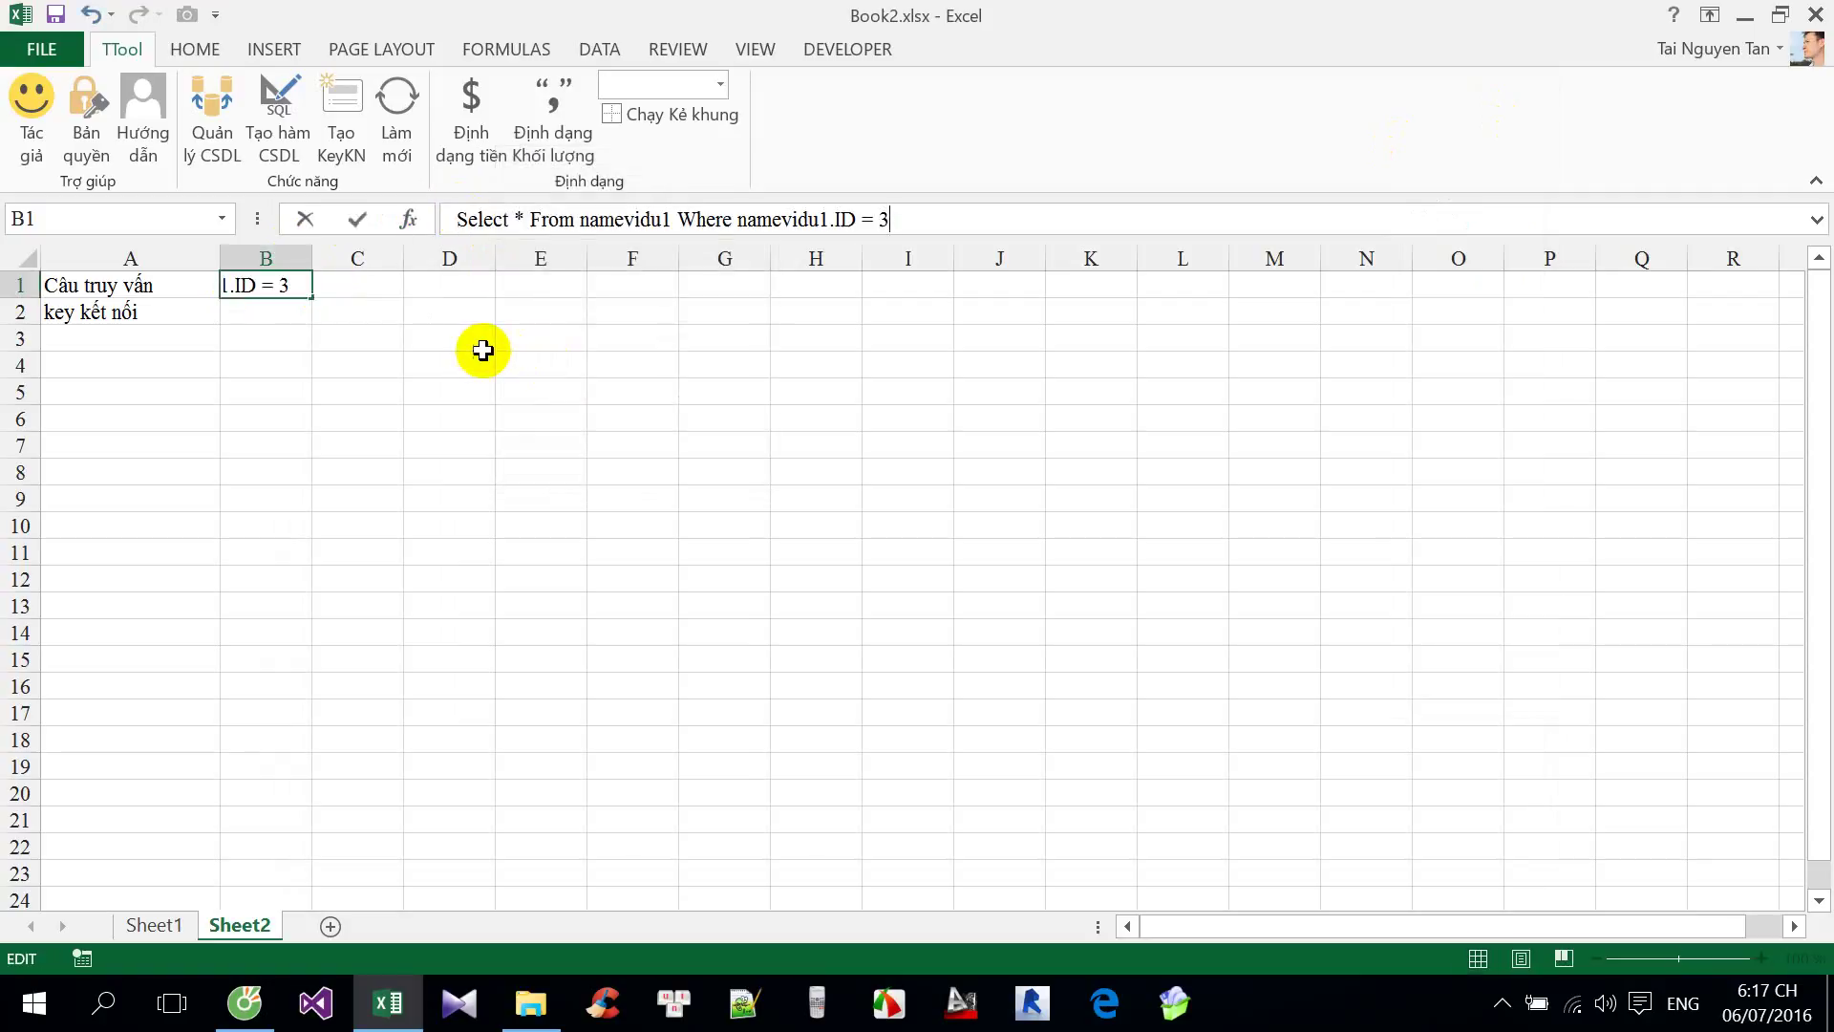
key("ctrl+Return")
key("Return")
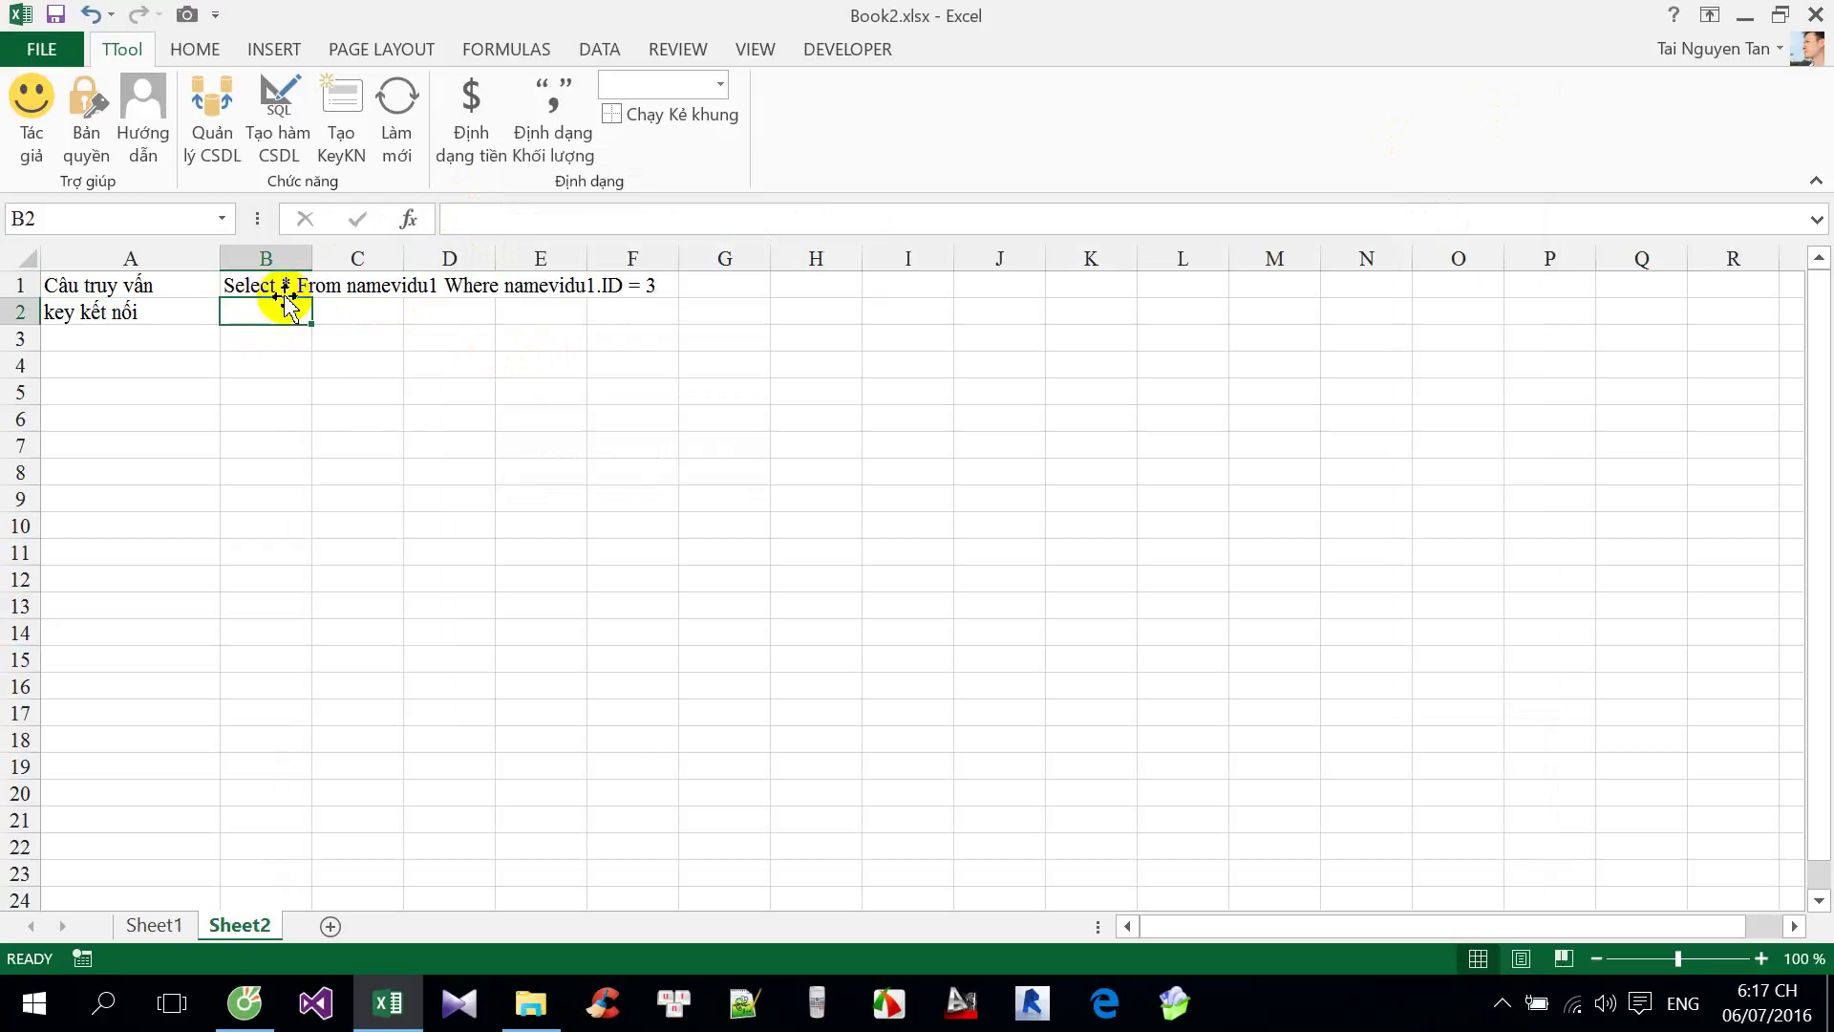
Try the entries "key=?" and "this Workbook không cần dùng key" in B2 and clear the cell.
type("key")
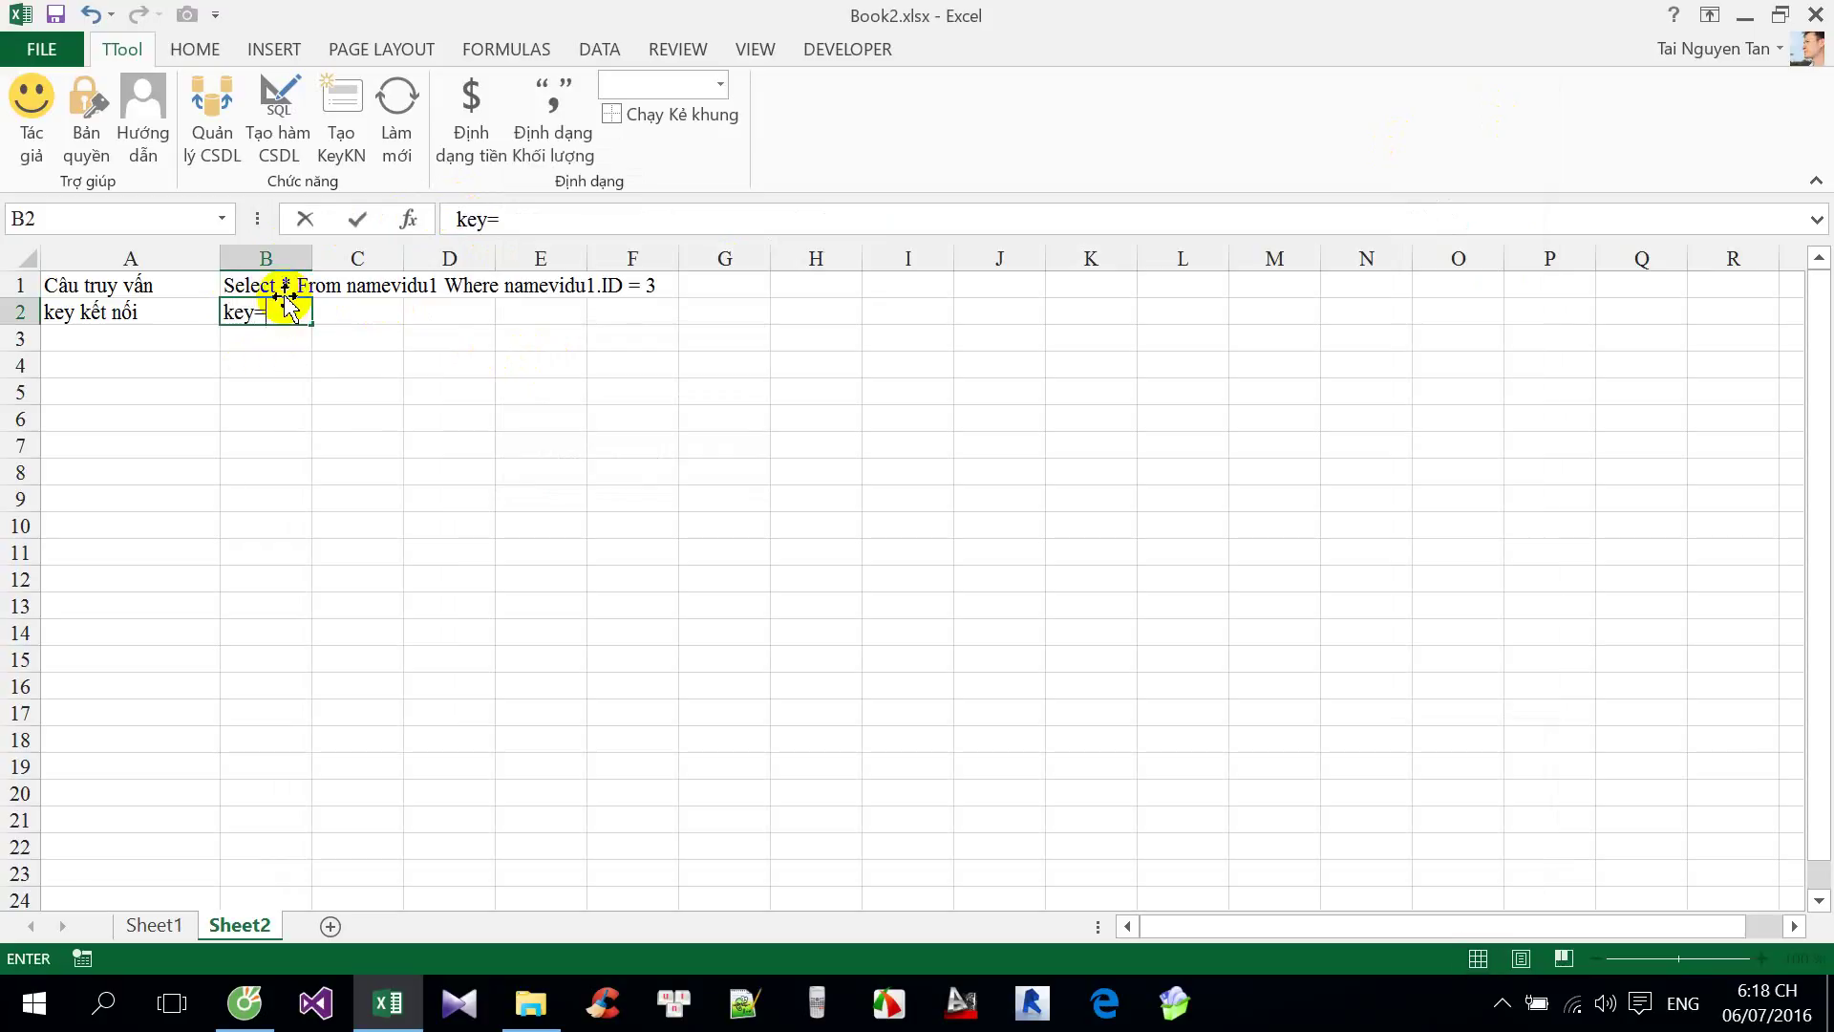
type("=?")
key("Return")
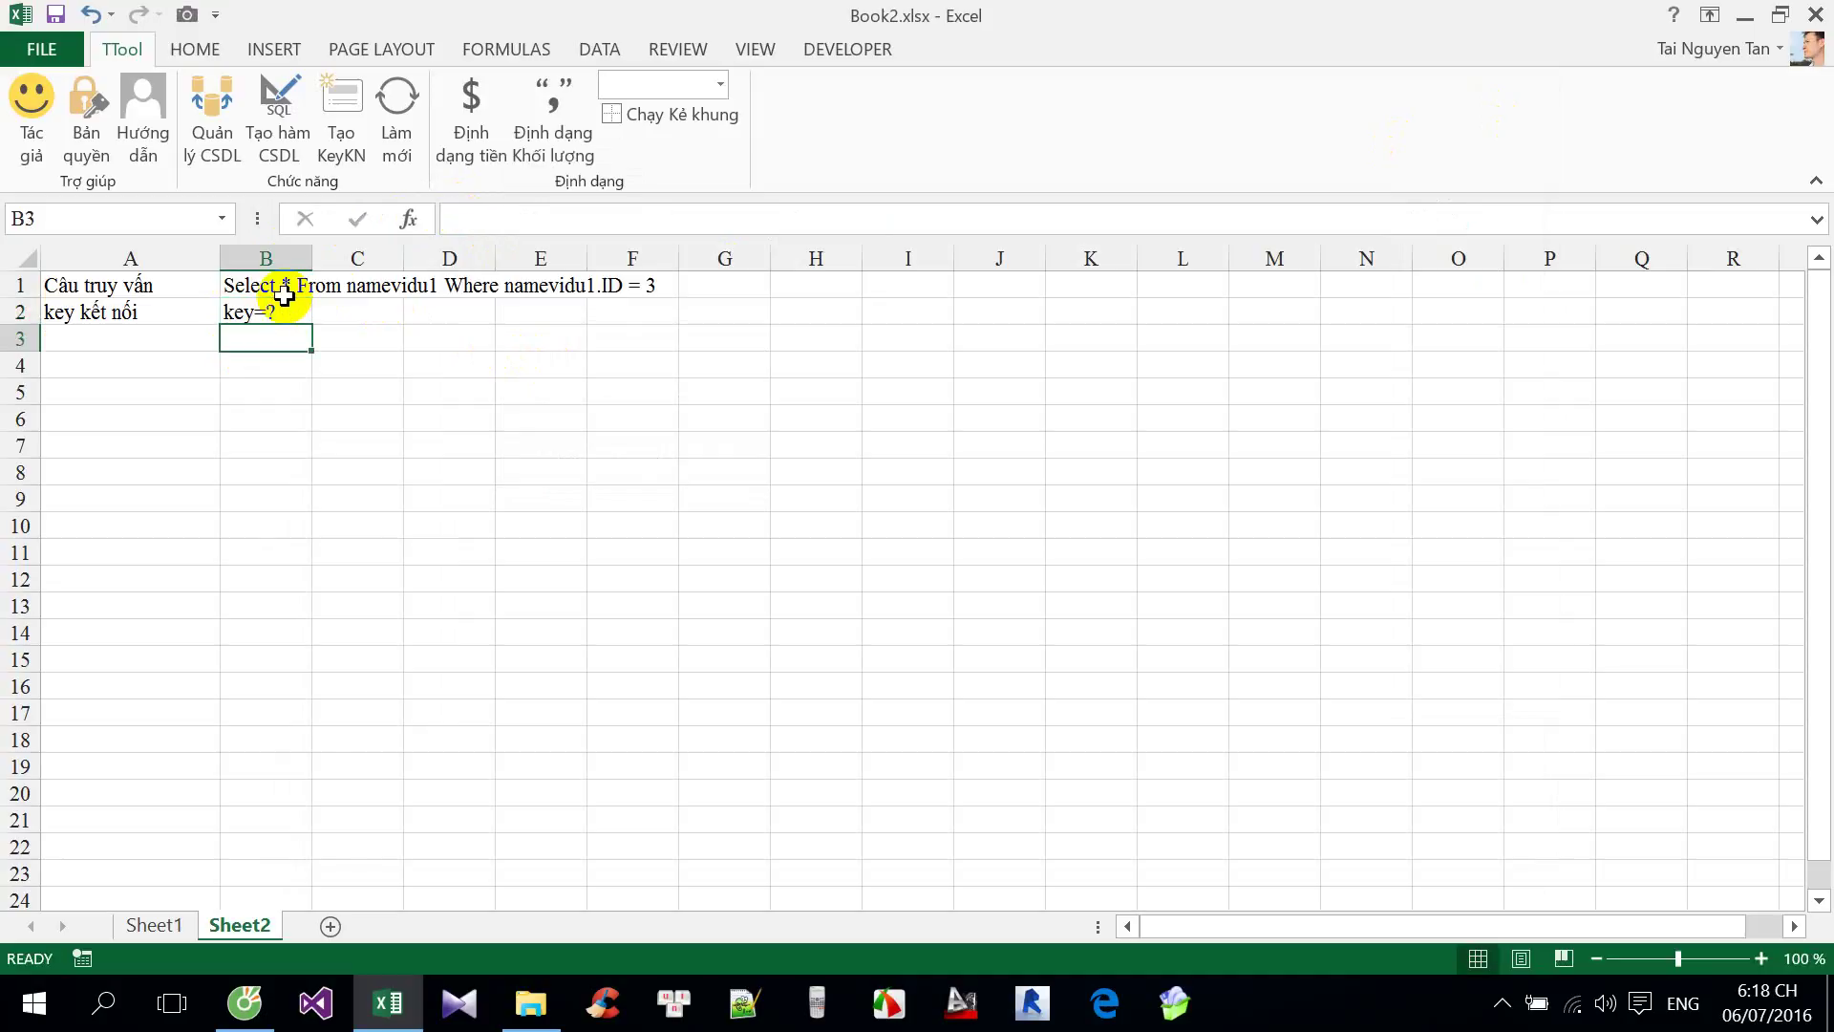
left_click(269, 309)
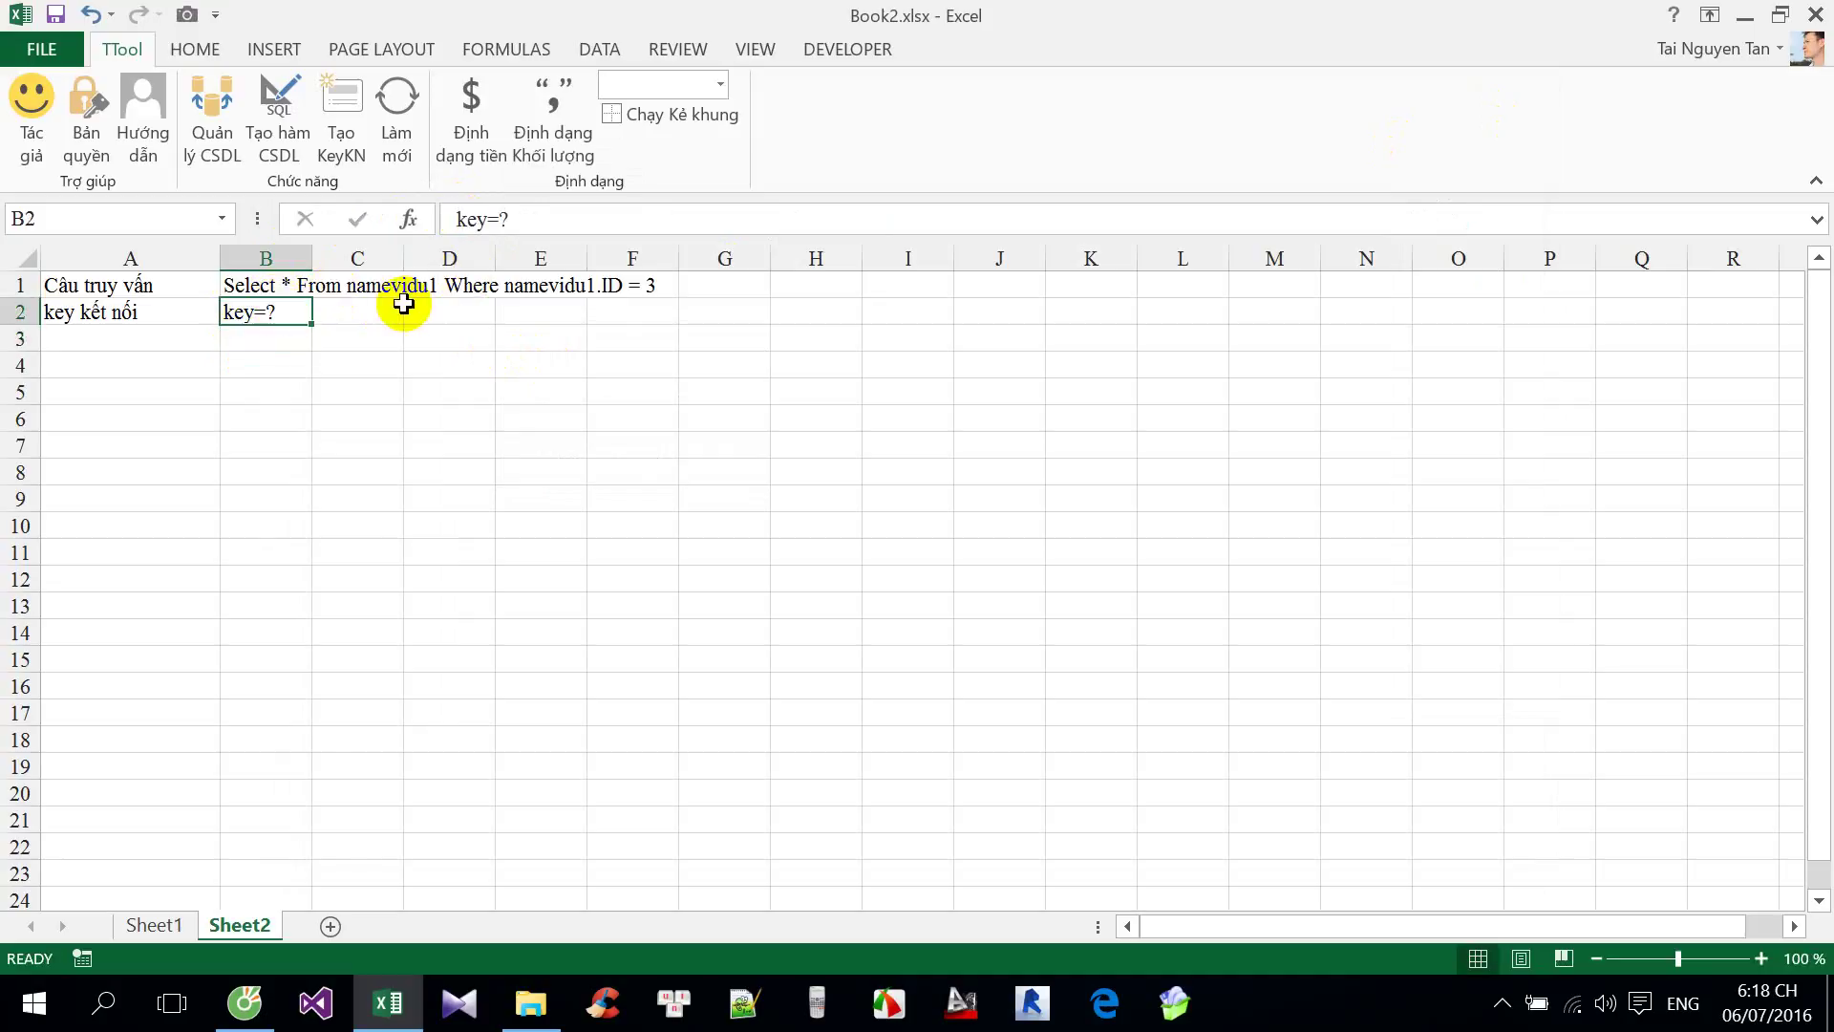
type("kbook không cần dùng")
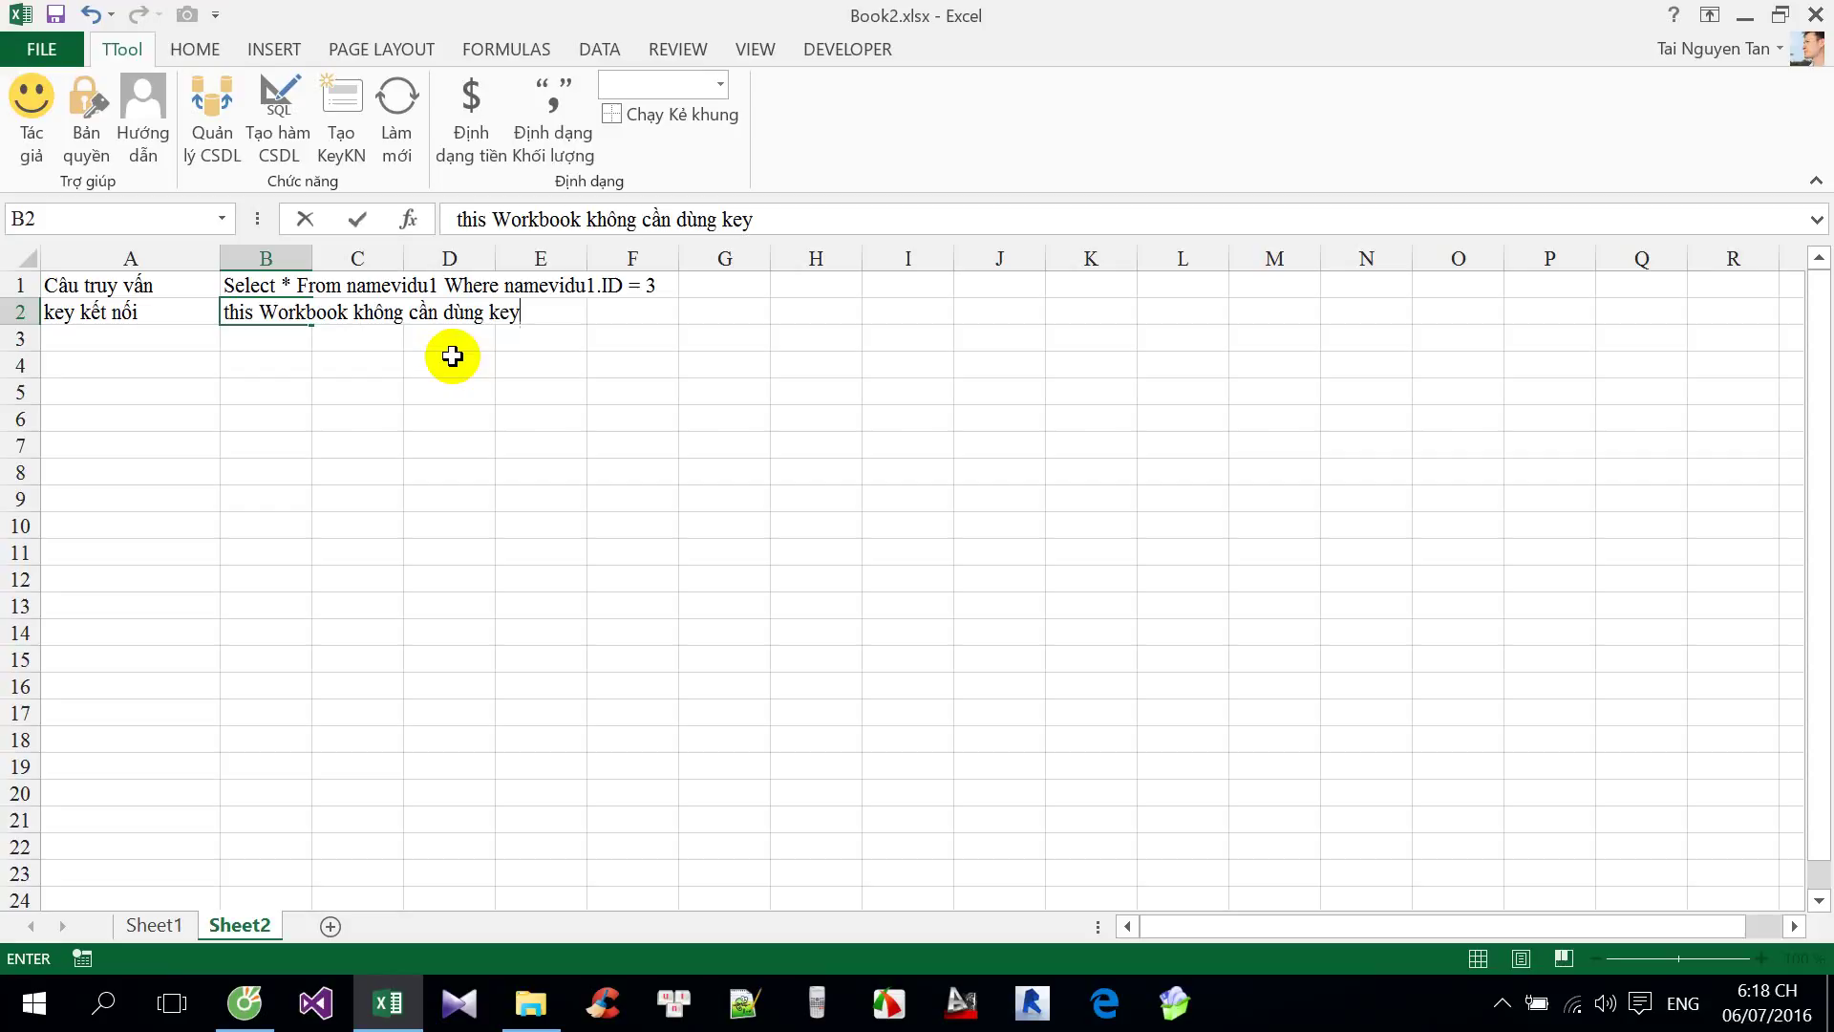
key("Return")
left_click(267, 319)
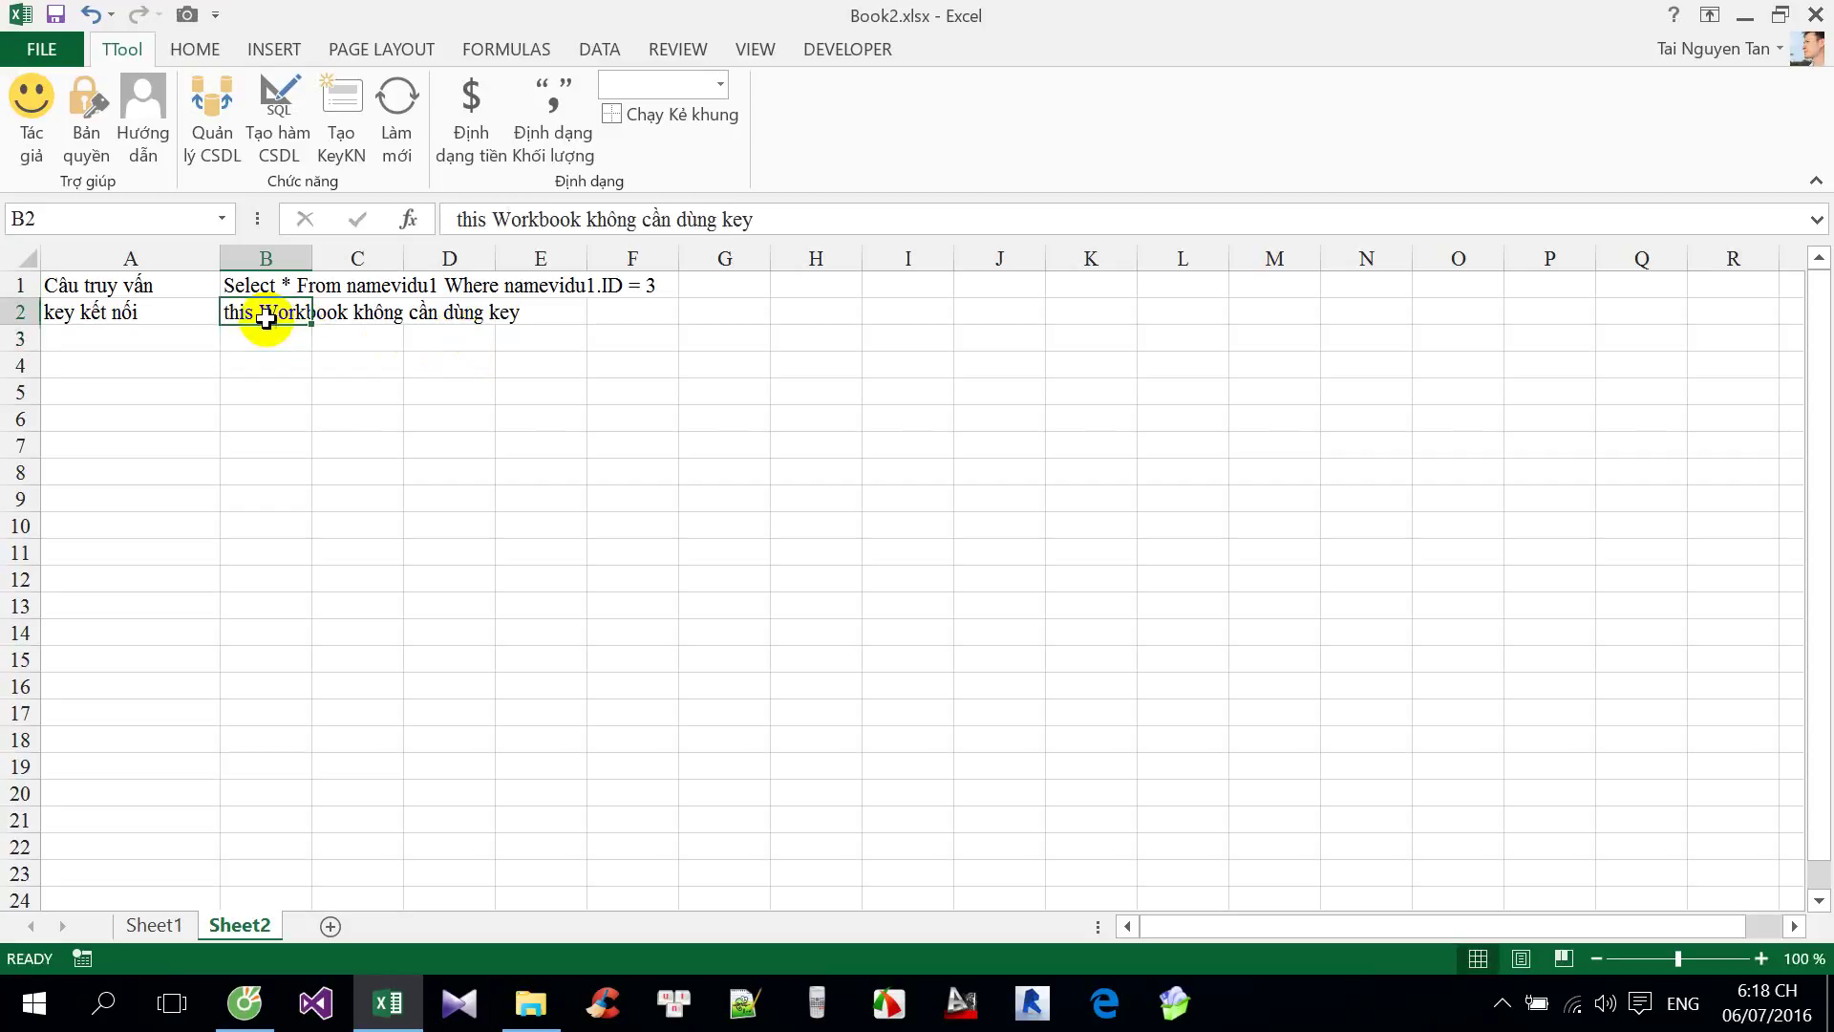
key("Delete")
Enter the formula =TRecord(B1;B2) in cell B5, using the query text and key cells as arguments.
left_click(269, 365)
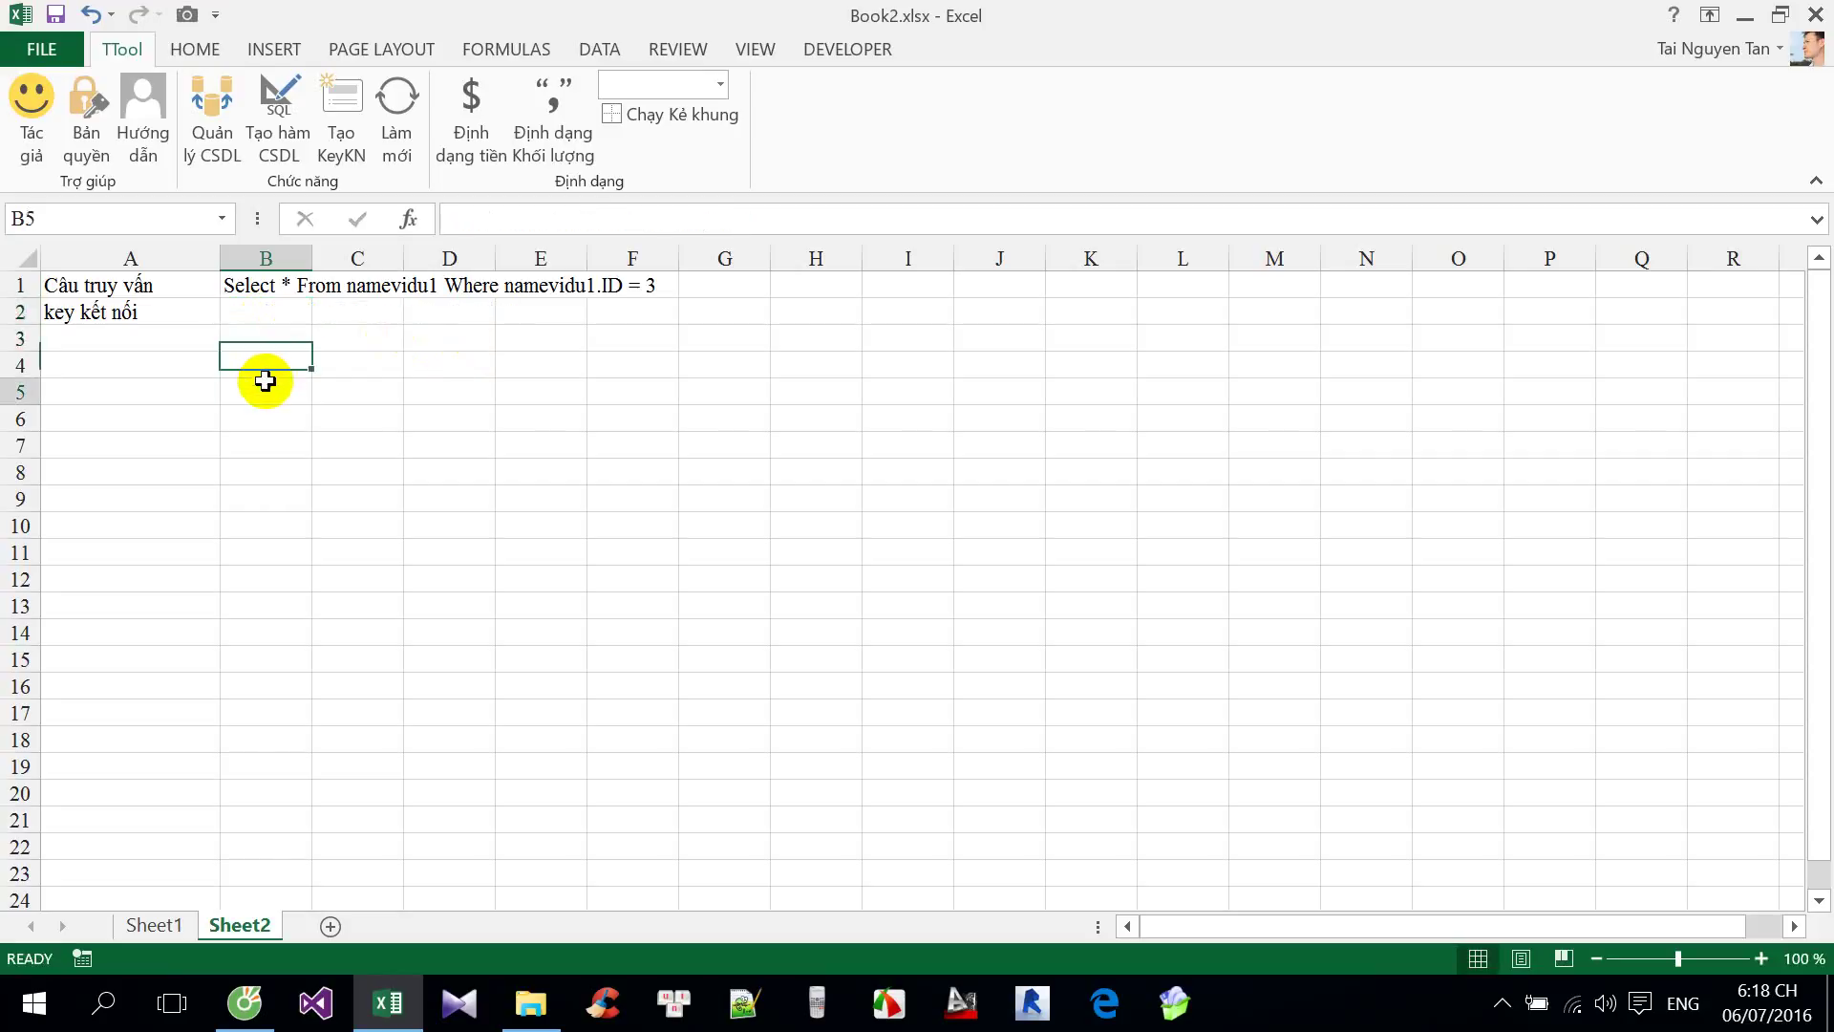
left_click(263, 382)
type("=t")
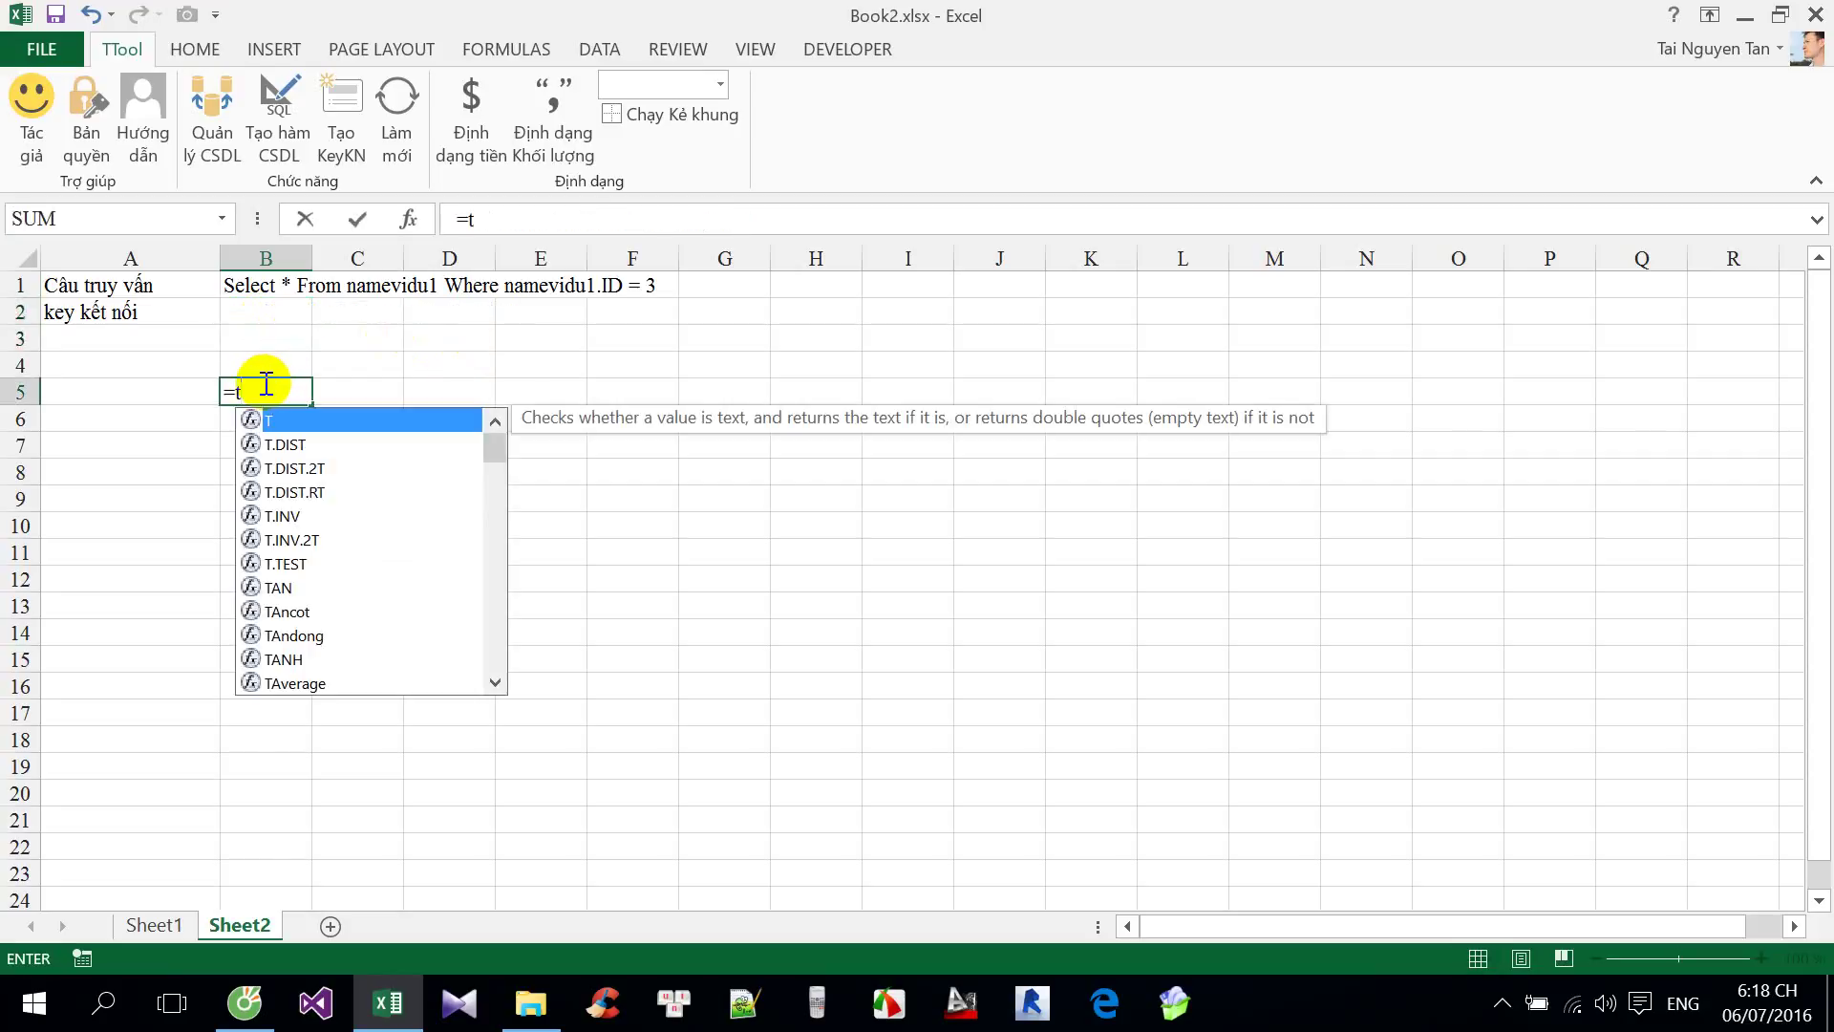
type("r")
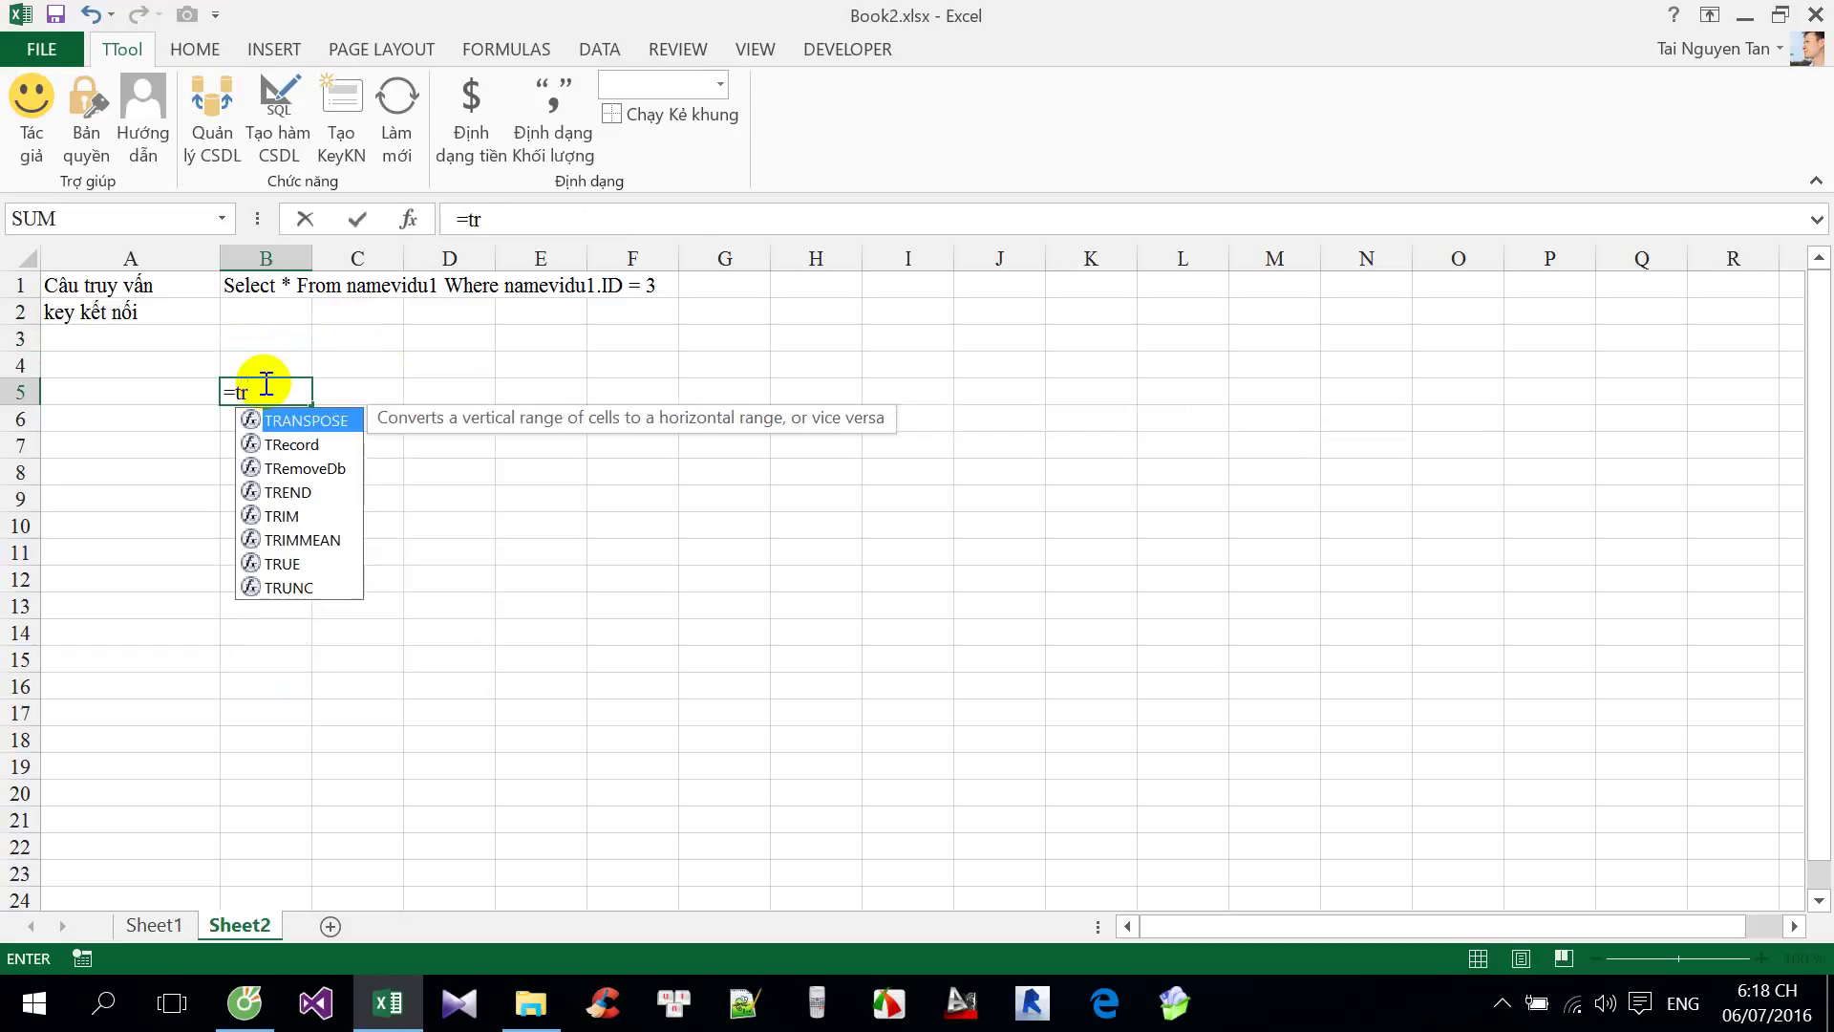
left_click(282, 447)
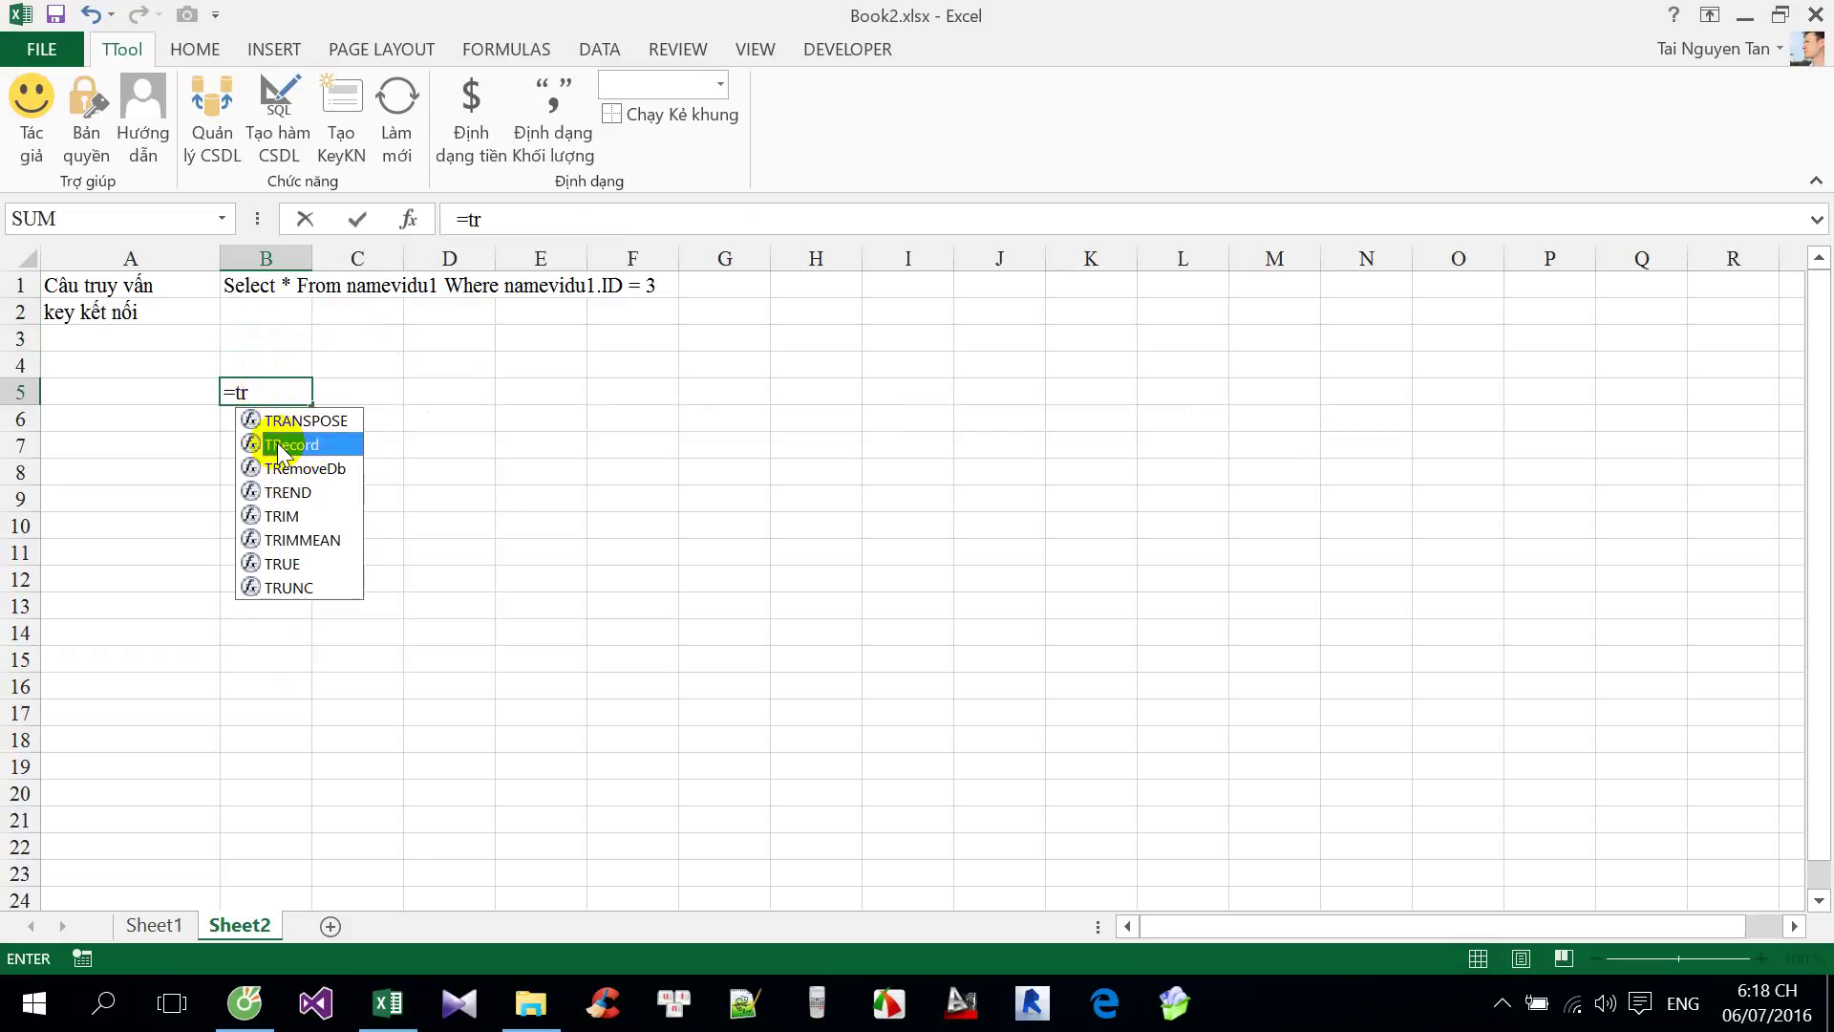
double_click(282, 447)
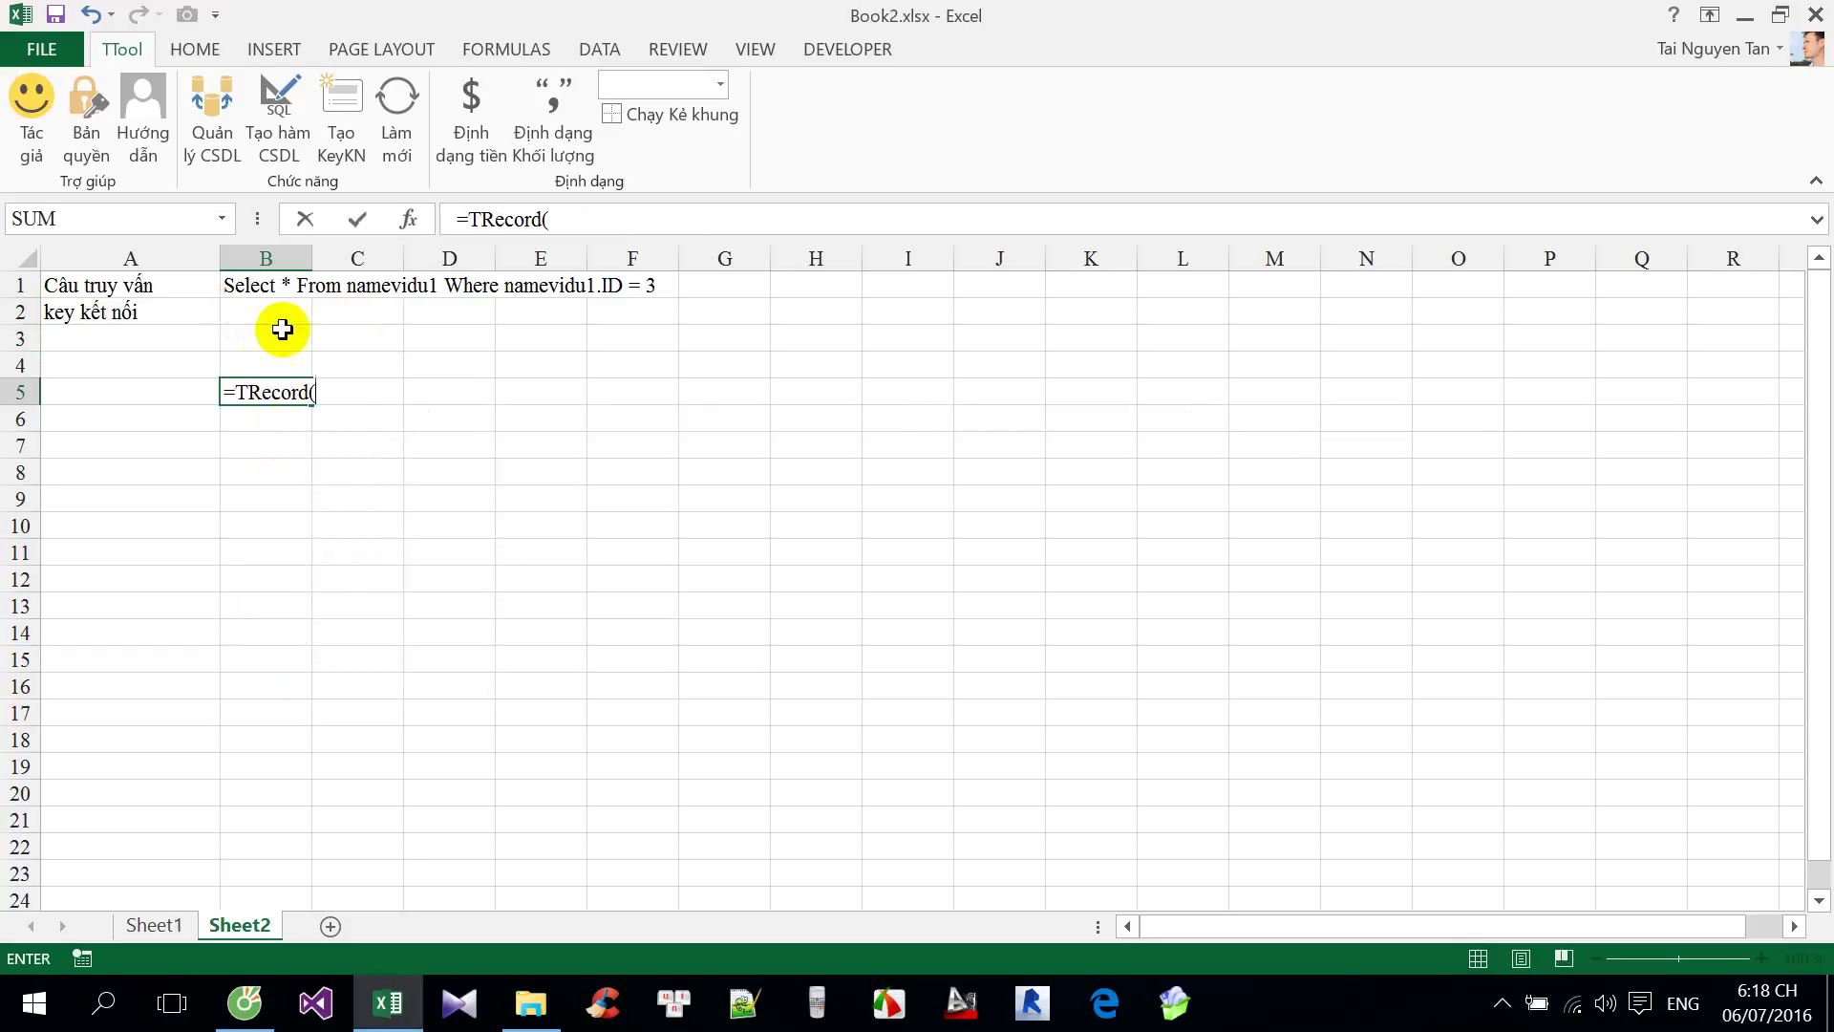
left_click(253, 287)
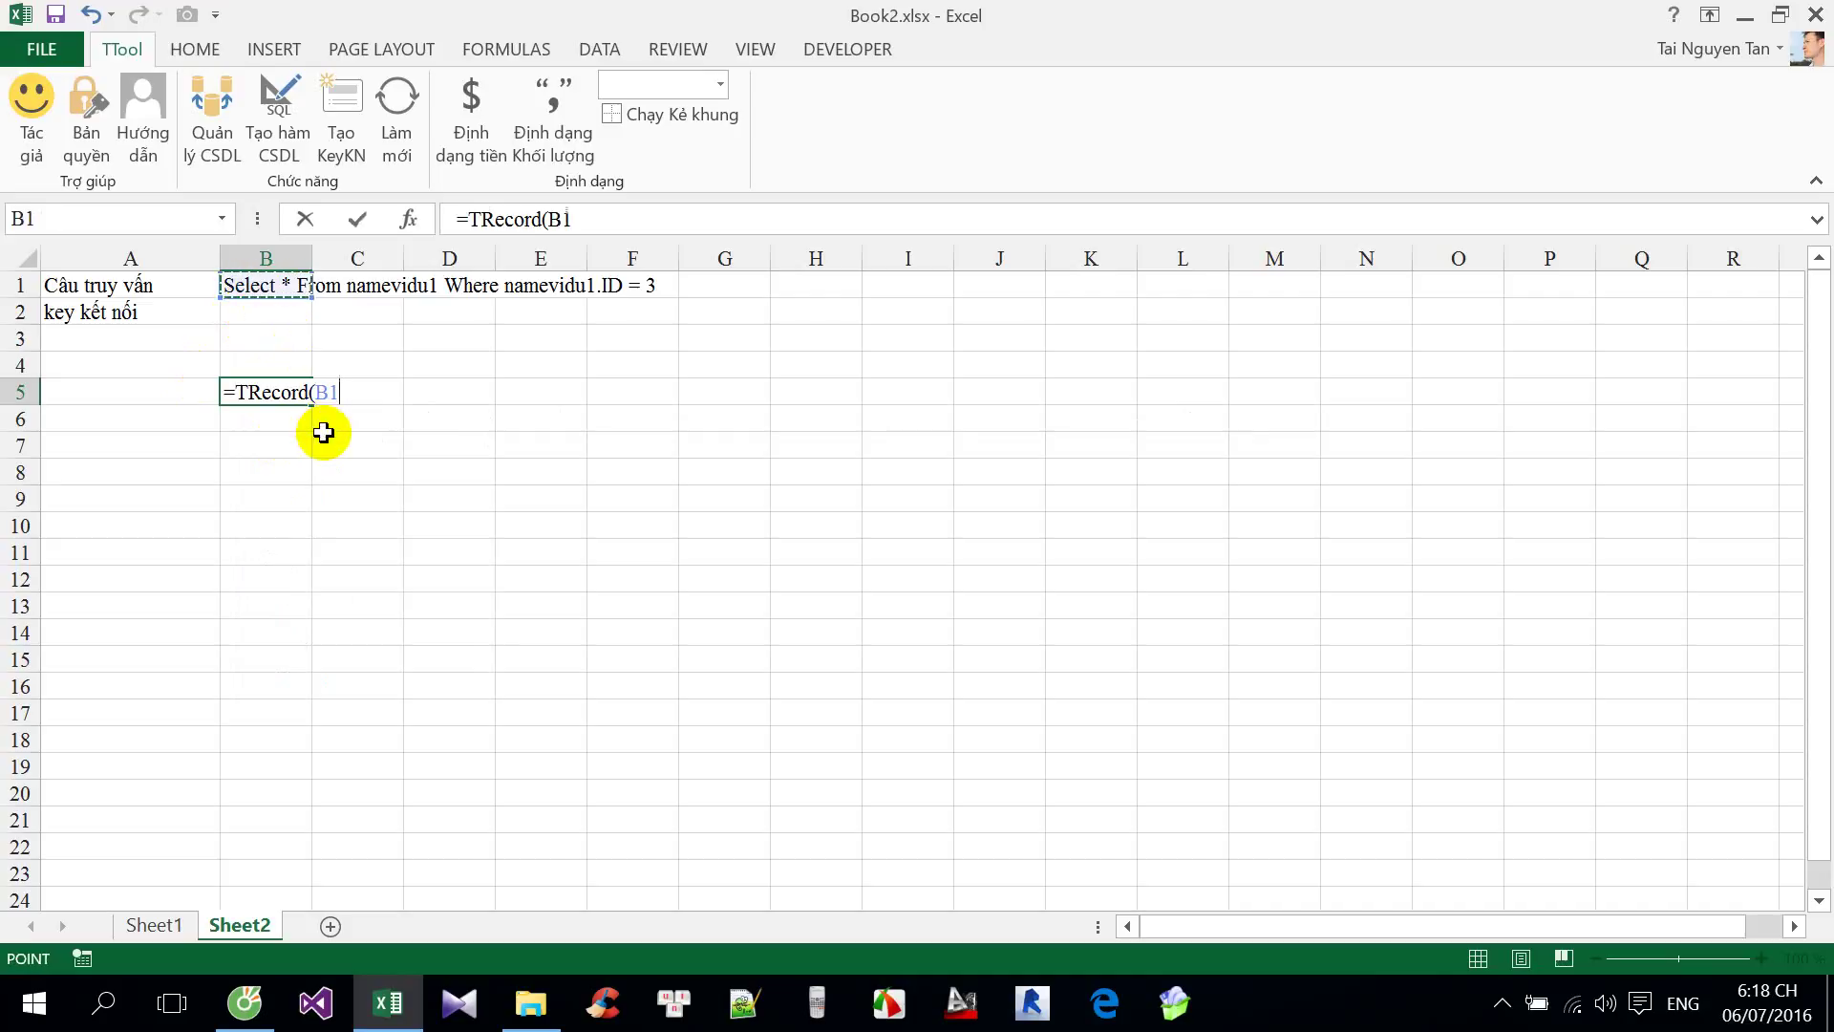
type(";")
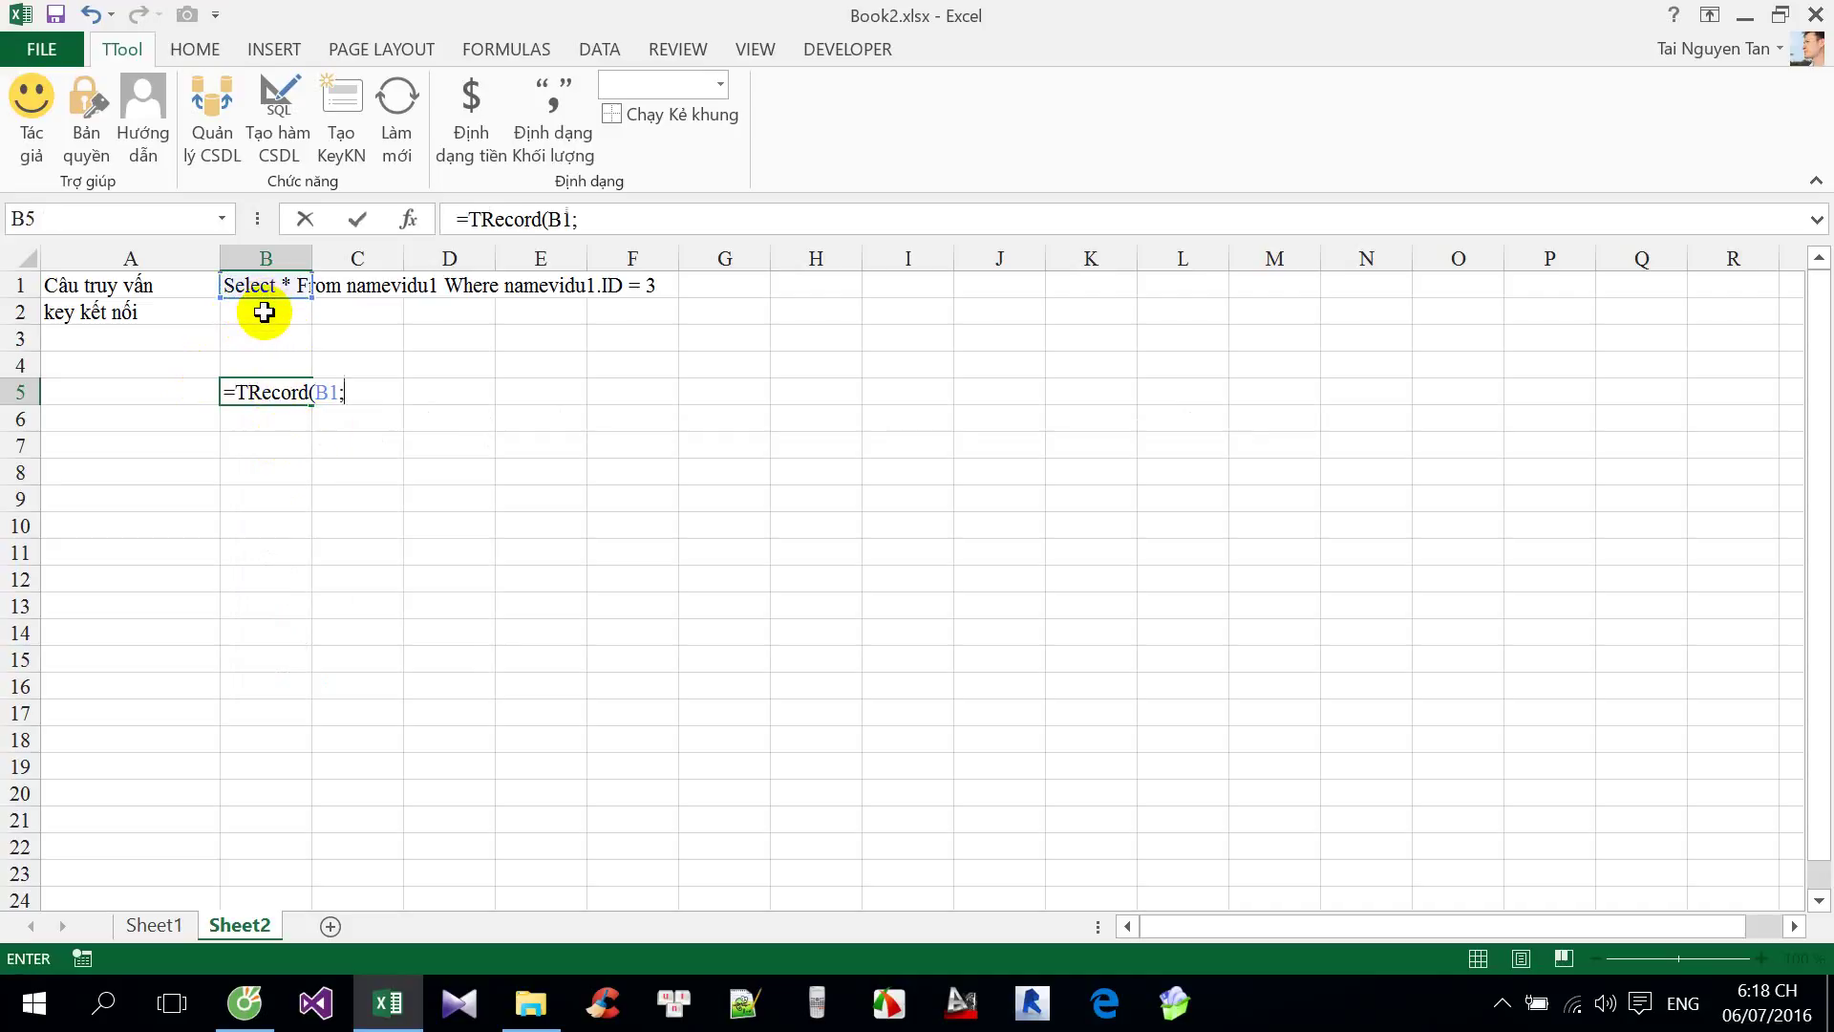
left_click(264, 313)
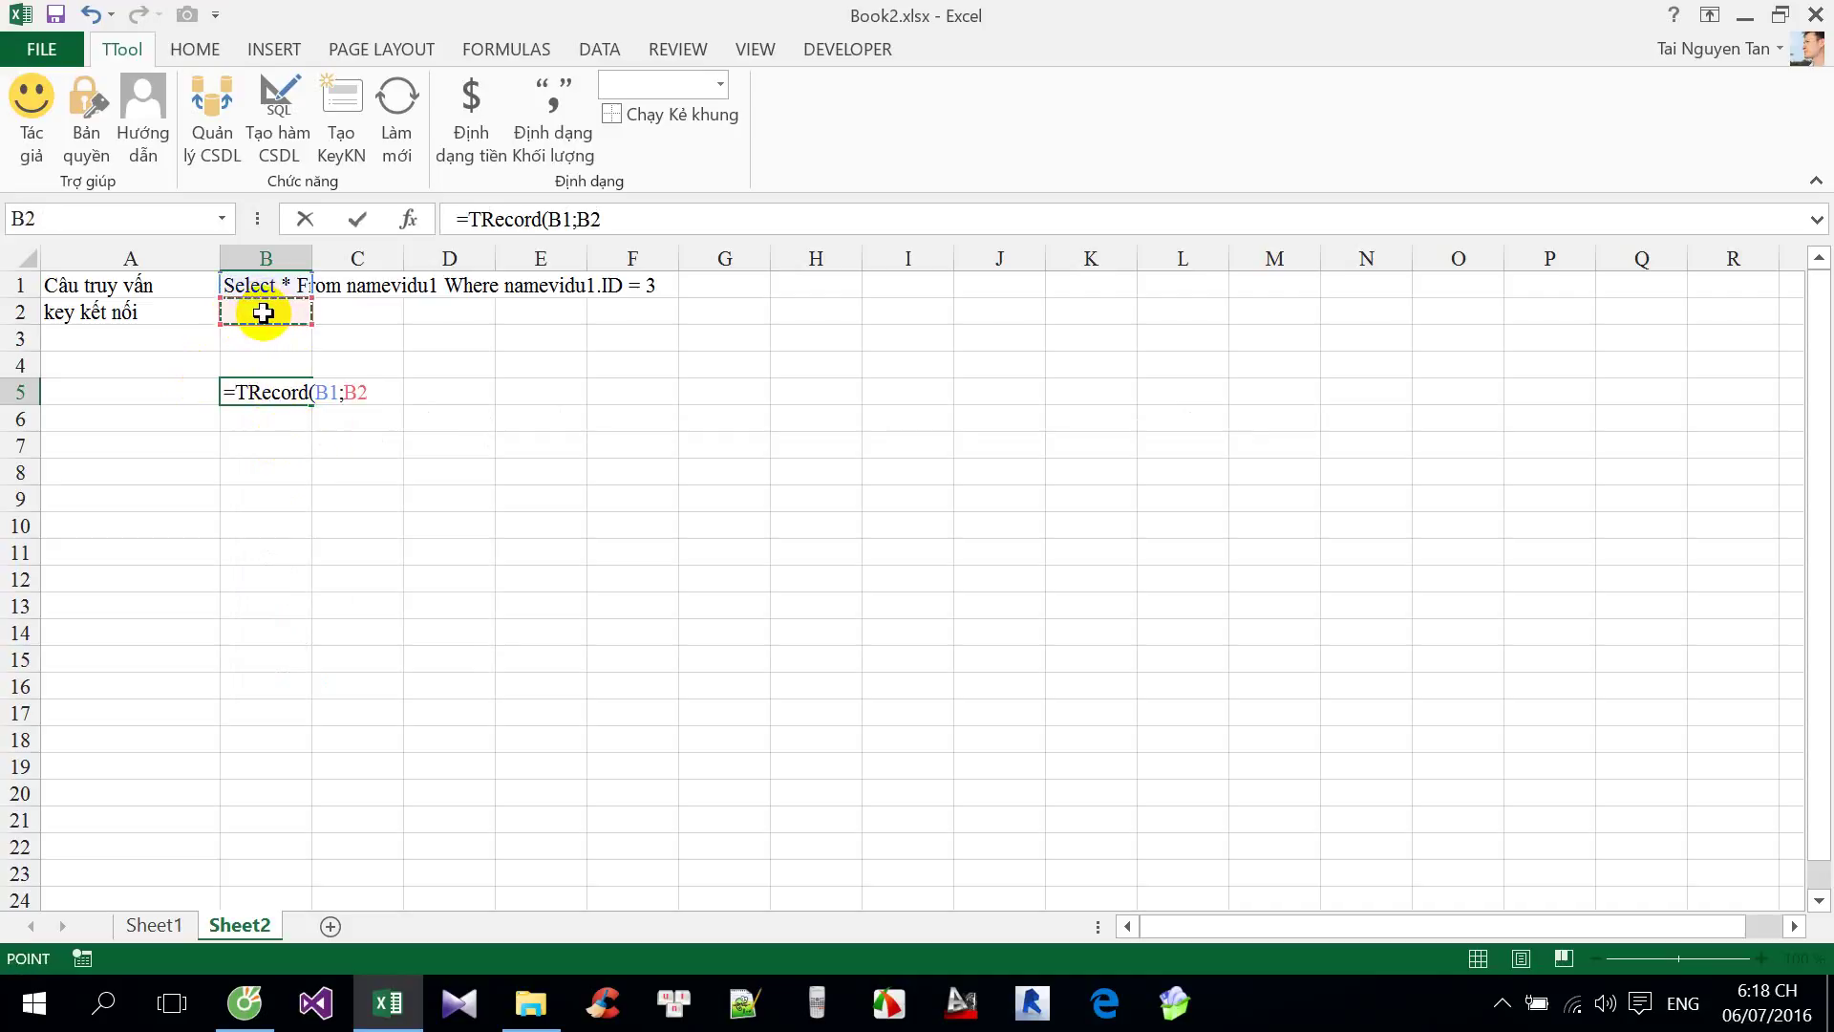
key("Return")
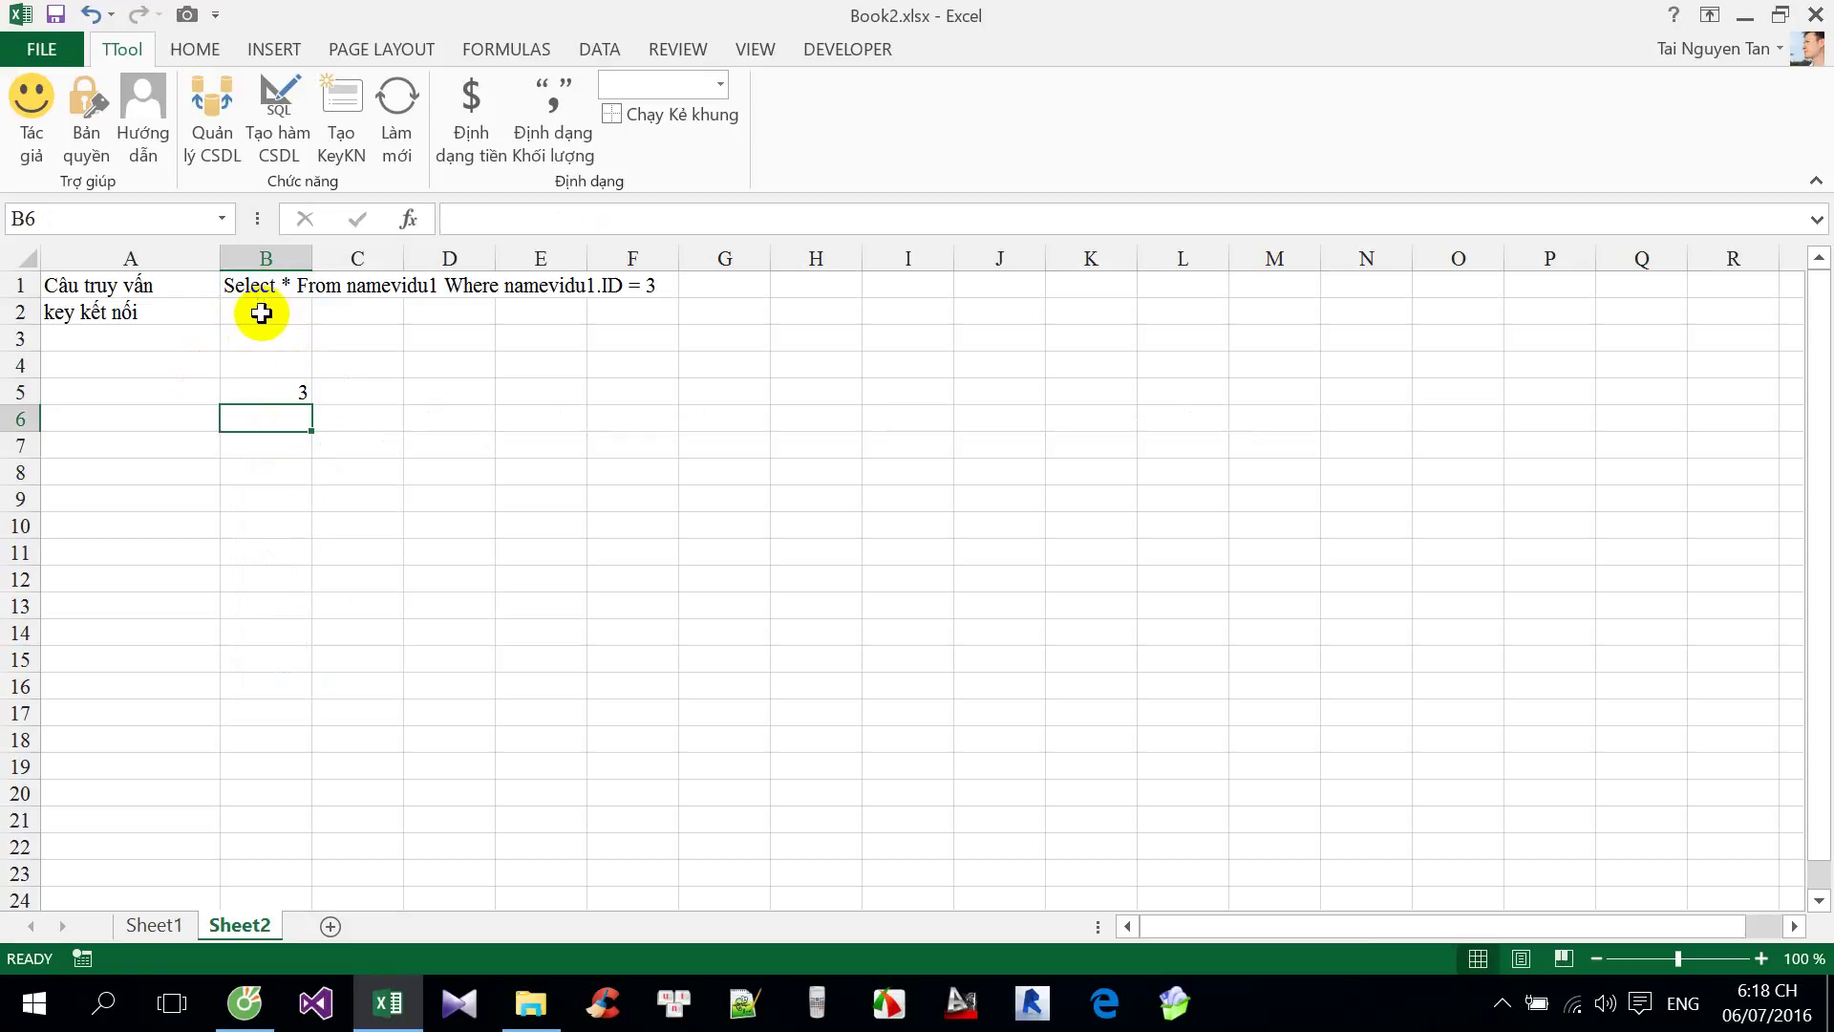
left_click(277, 392)
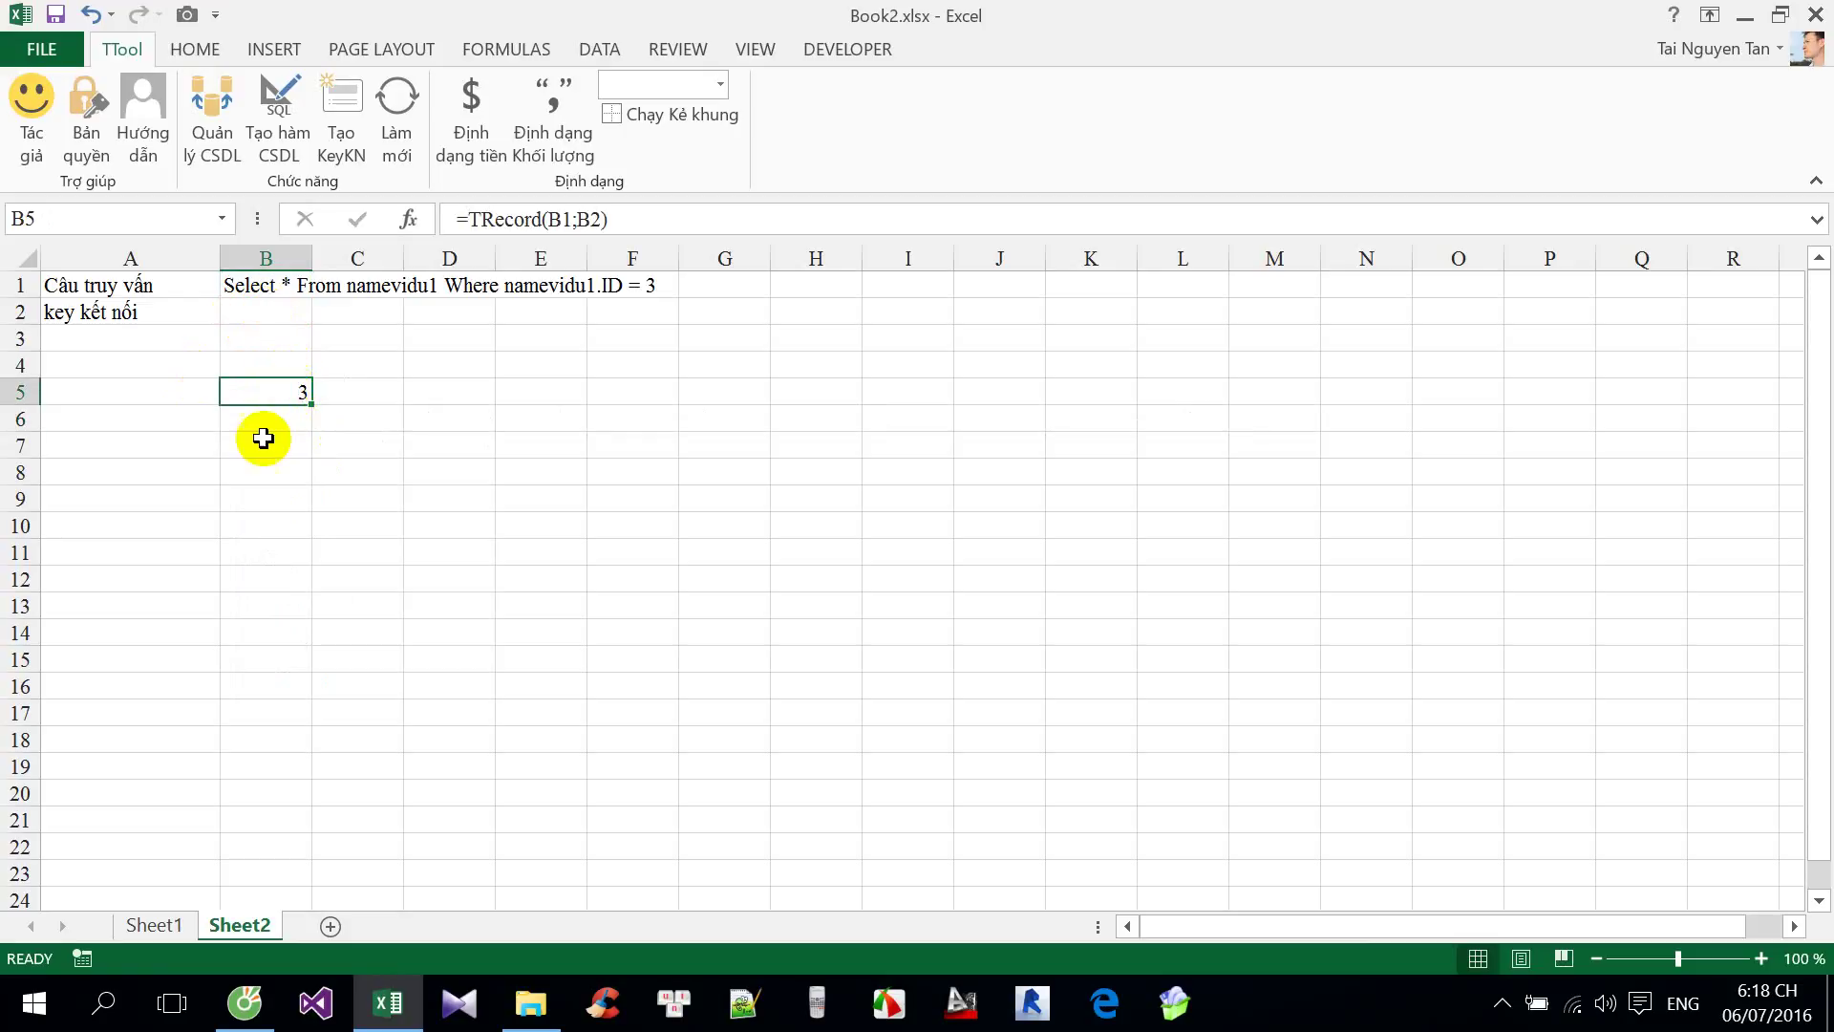
left_click(248, 279)
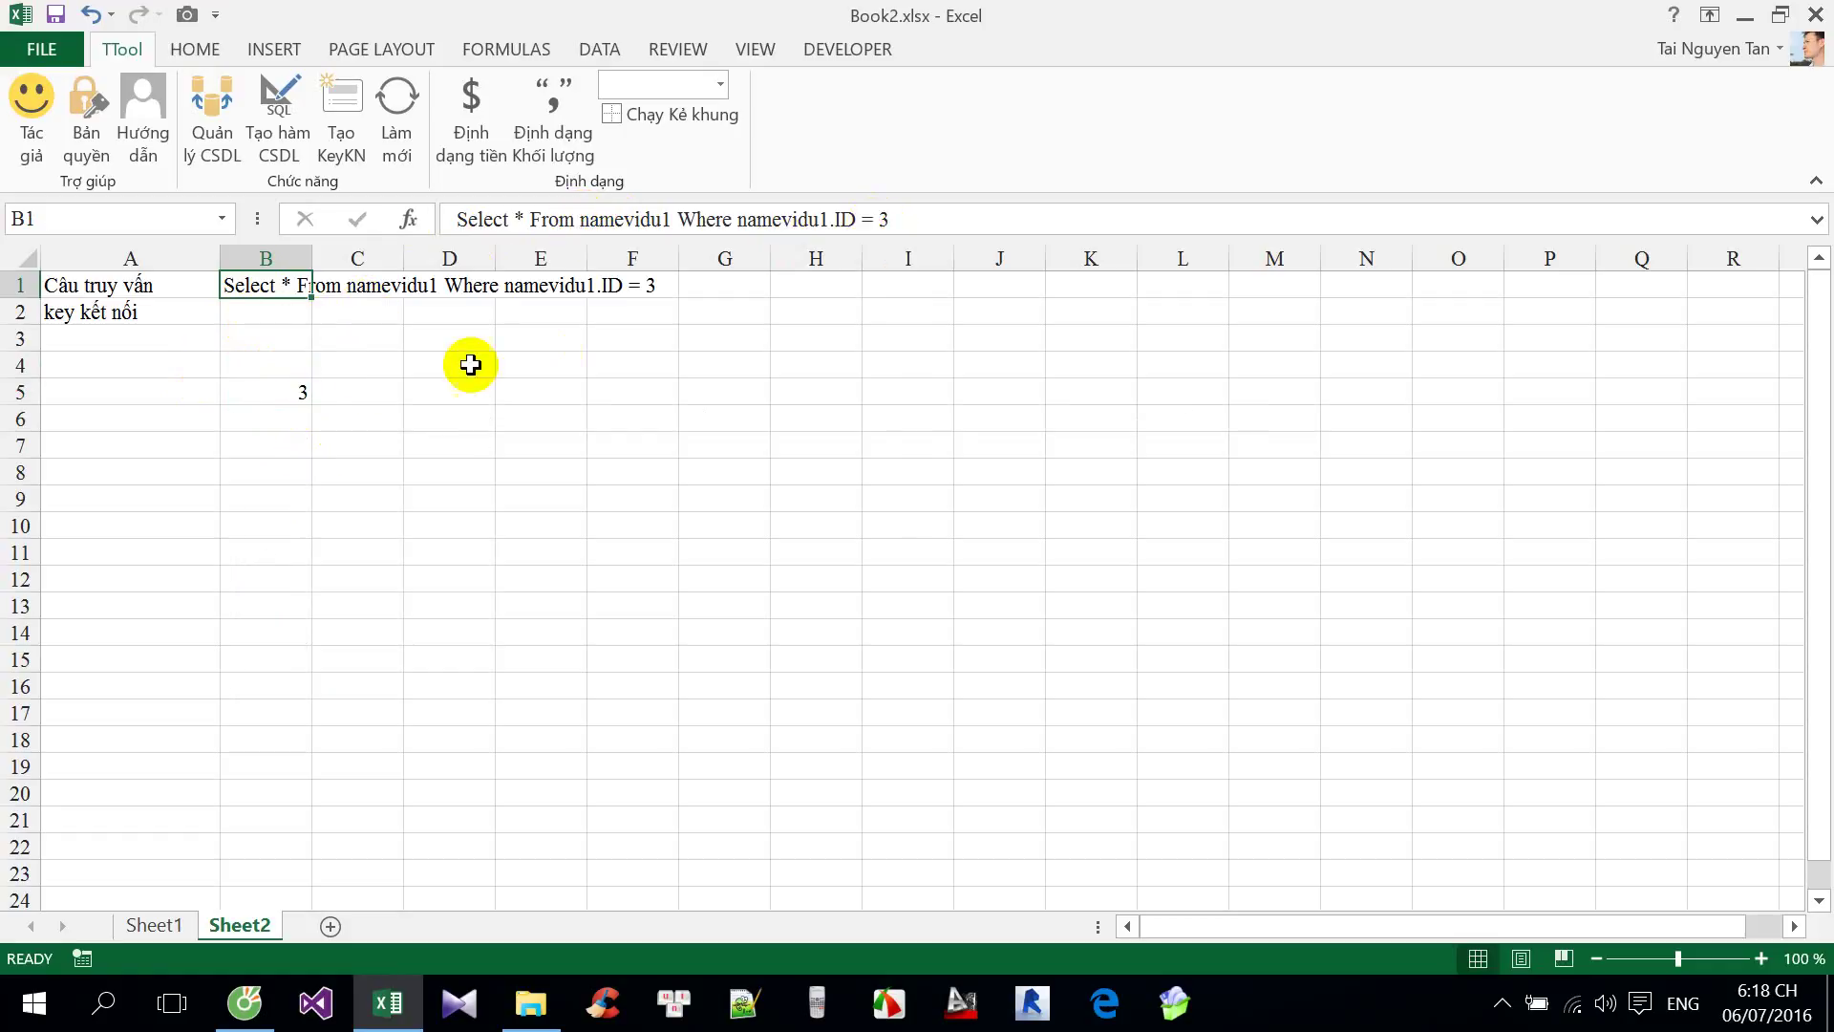
left_click(263, 390)
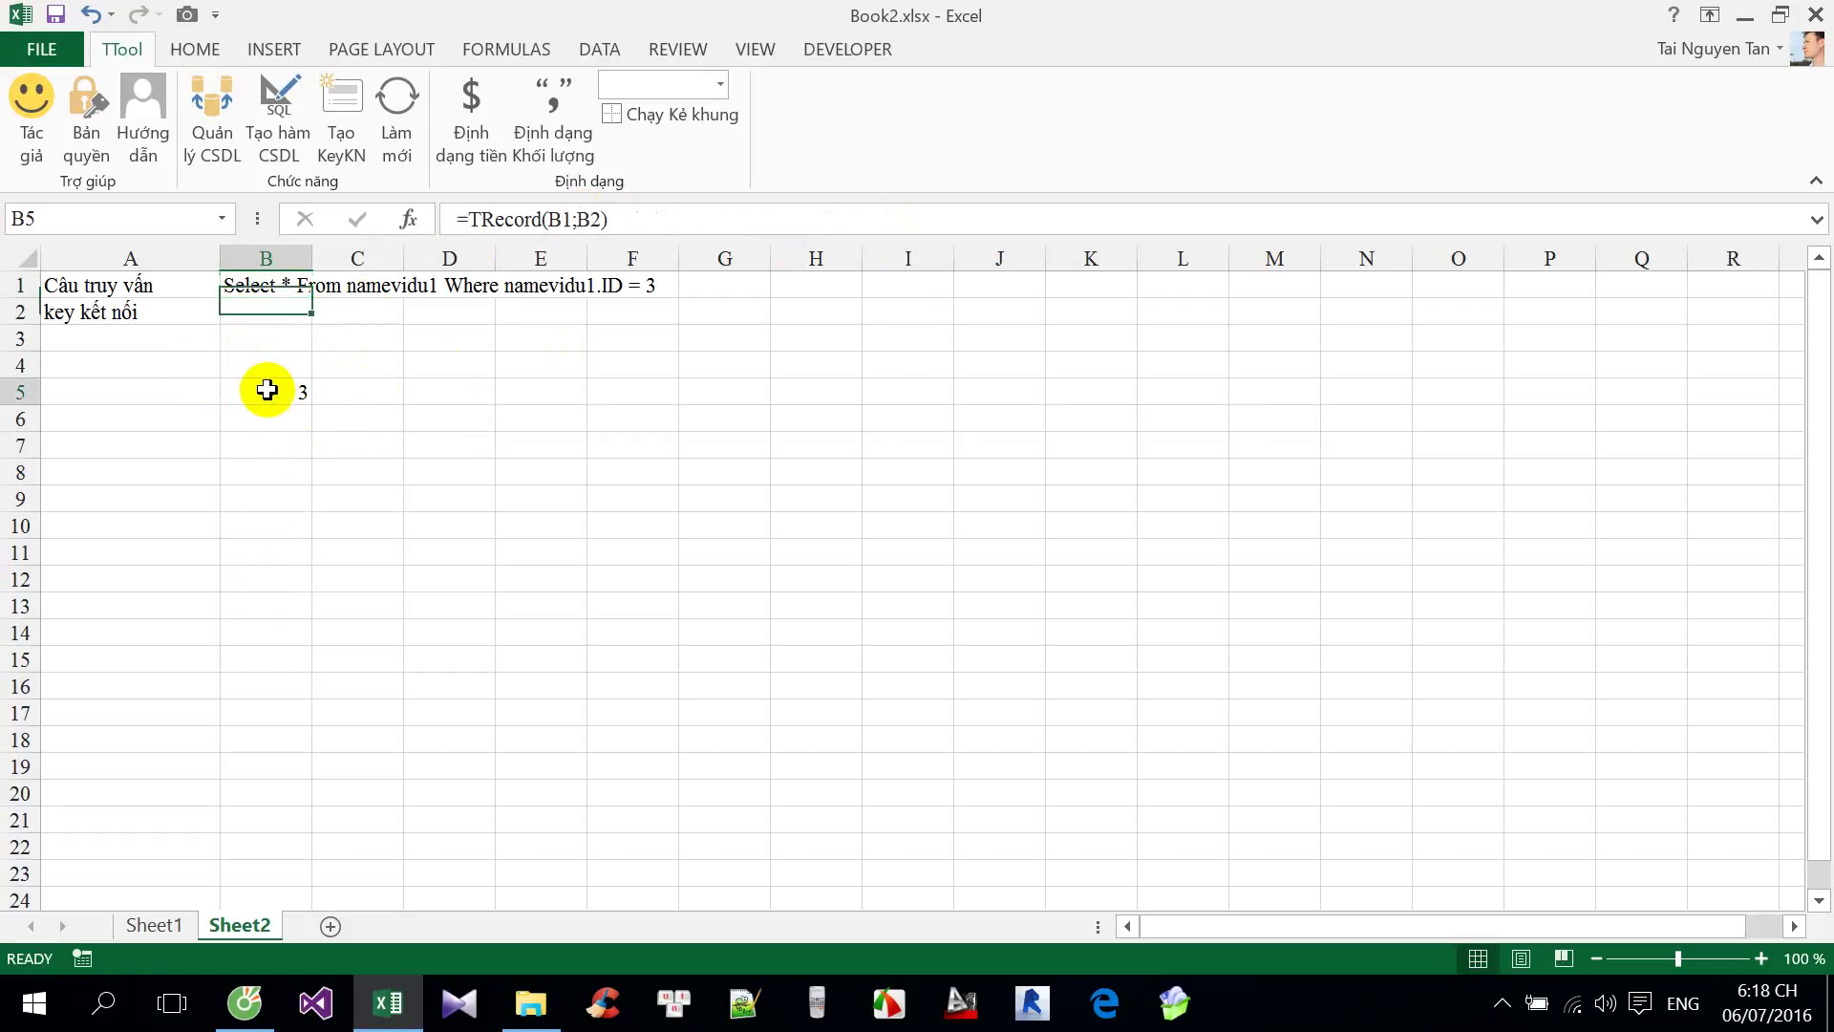
left_click(261, 280)
Wrap the B5 formula in TMang with B3 as second argument and enter it as the array formula =TMang(TRecord(B1;B2);B3).
left_click(258, 390)
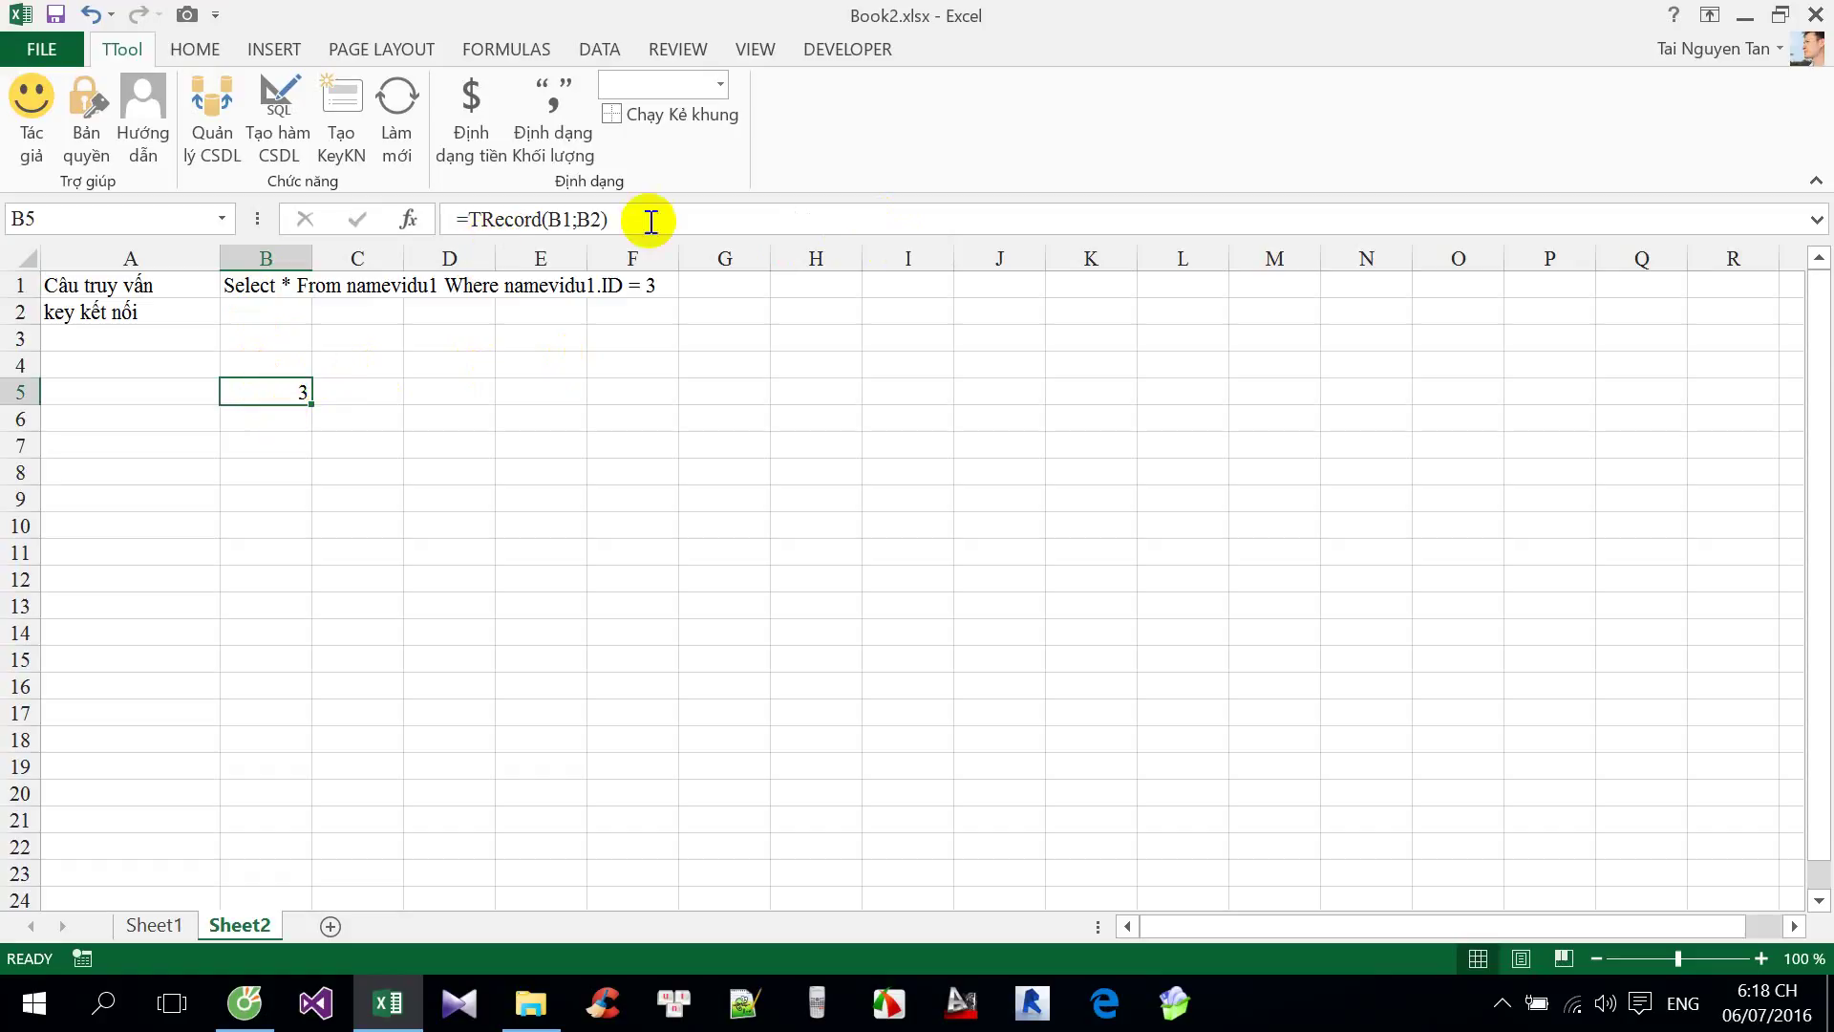
left_click_drag(646, 218, 384, 221)
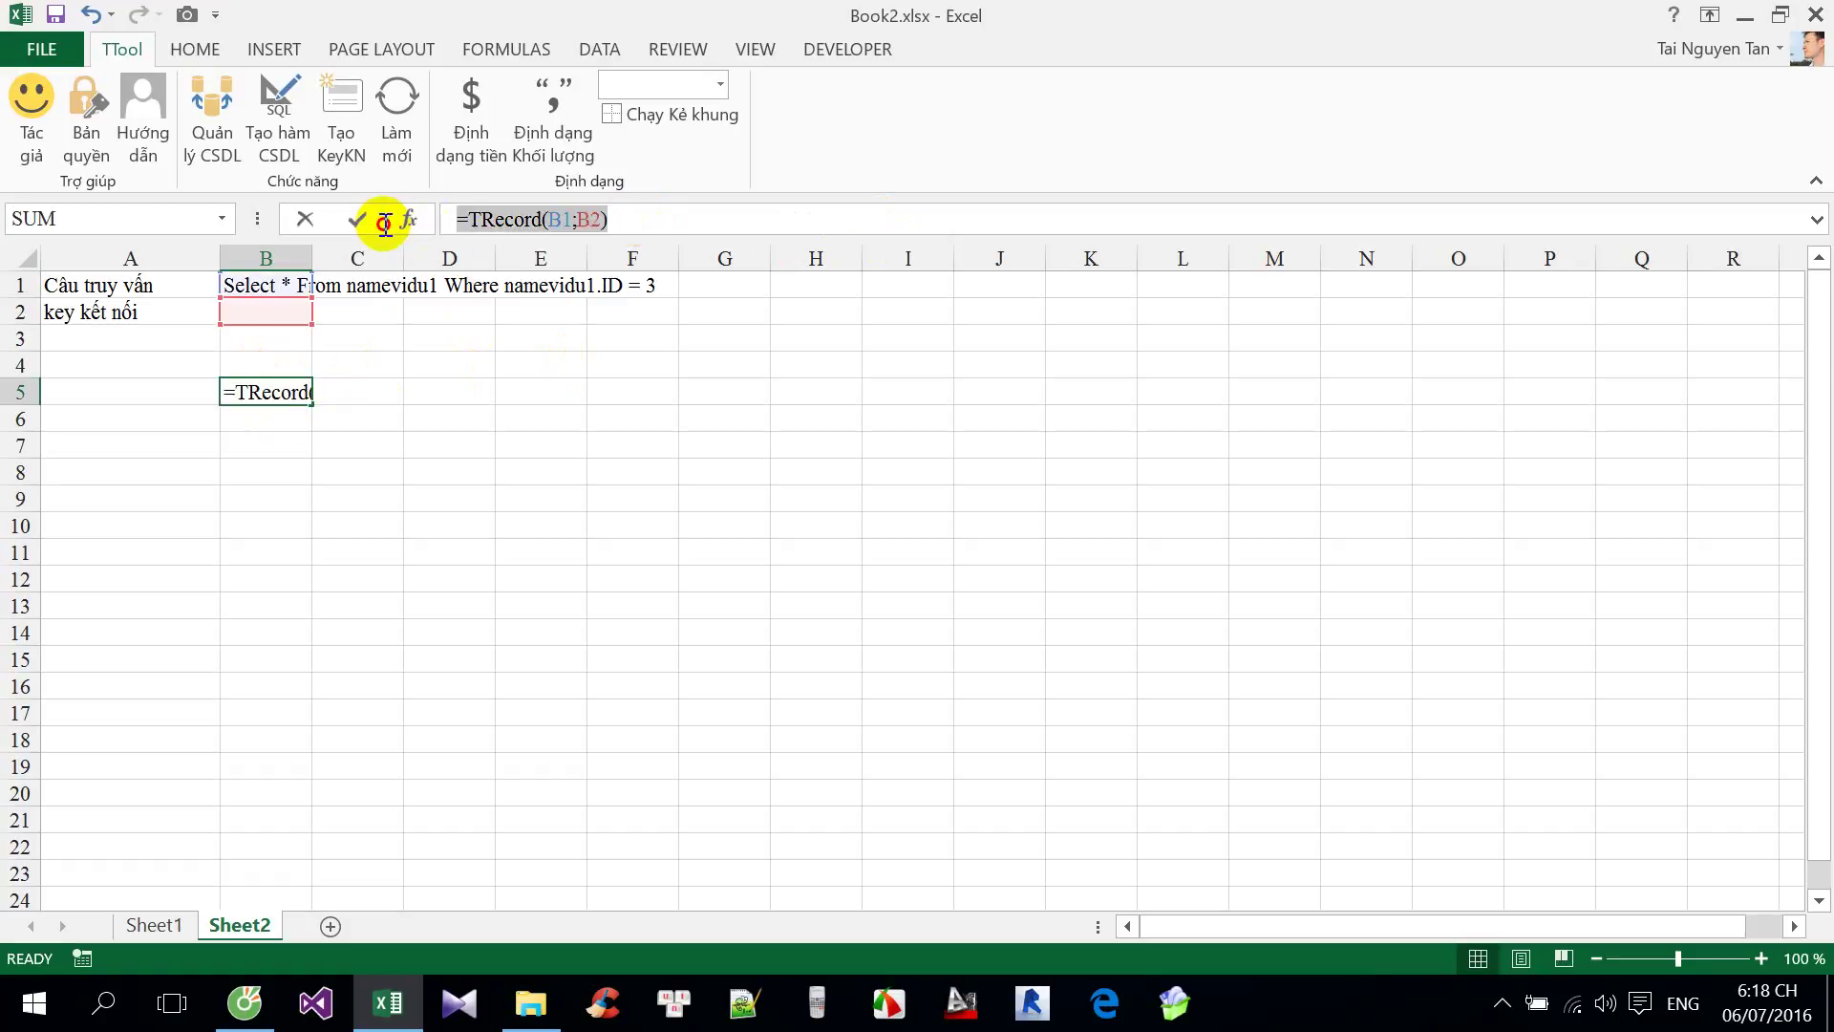
left_click(480, 219)
type("tm")
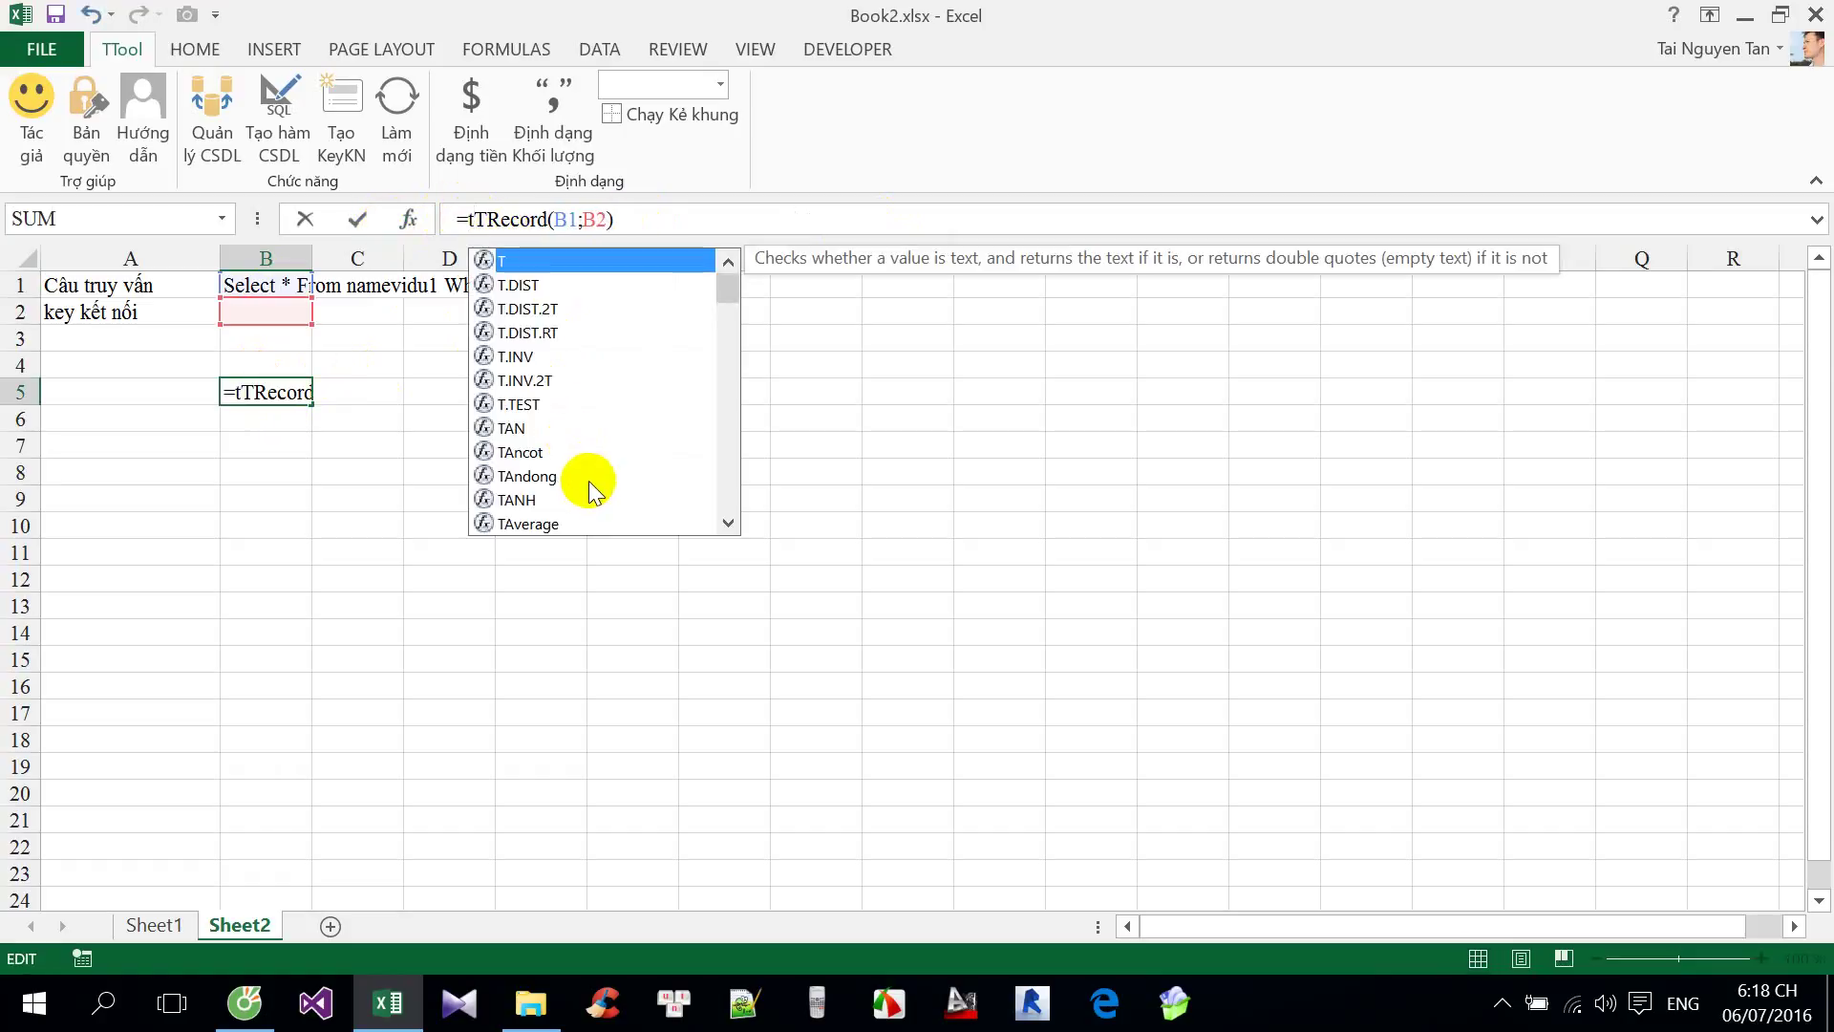
double_click(525, 261)
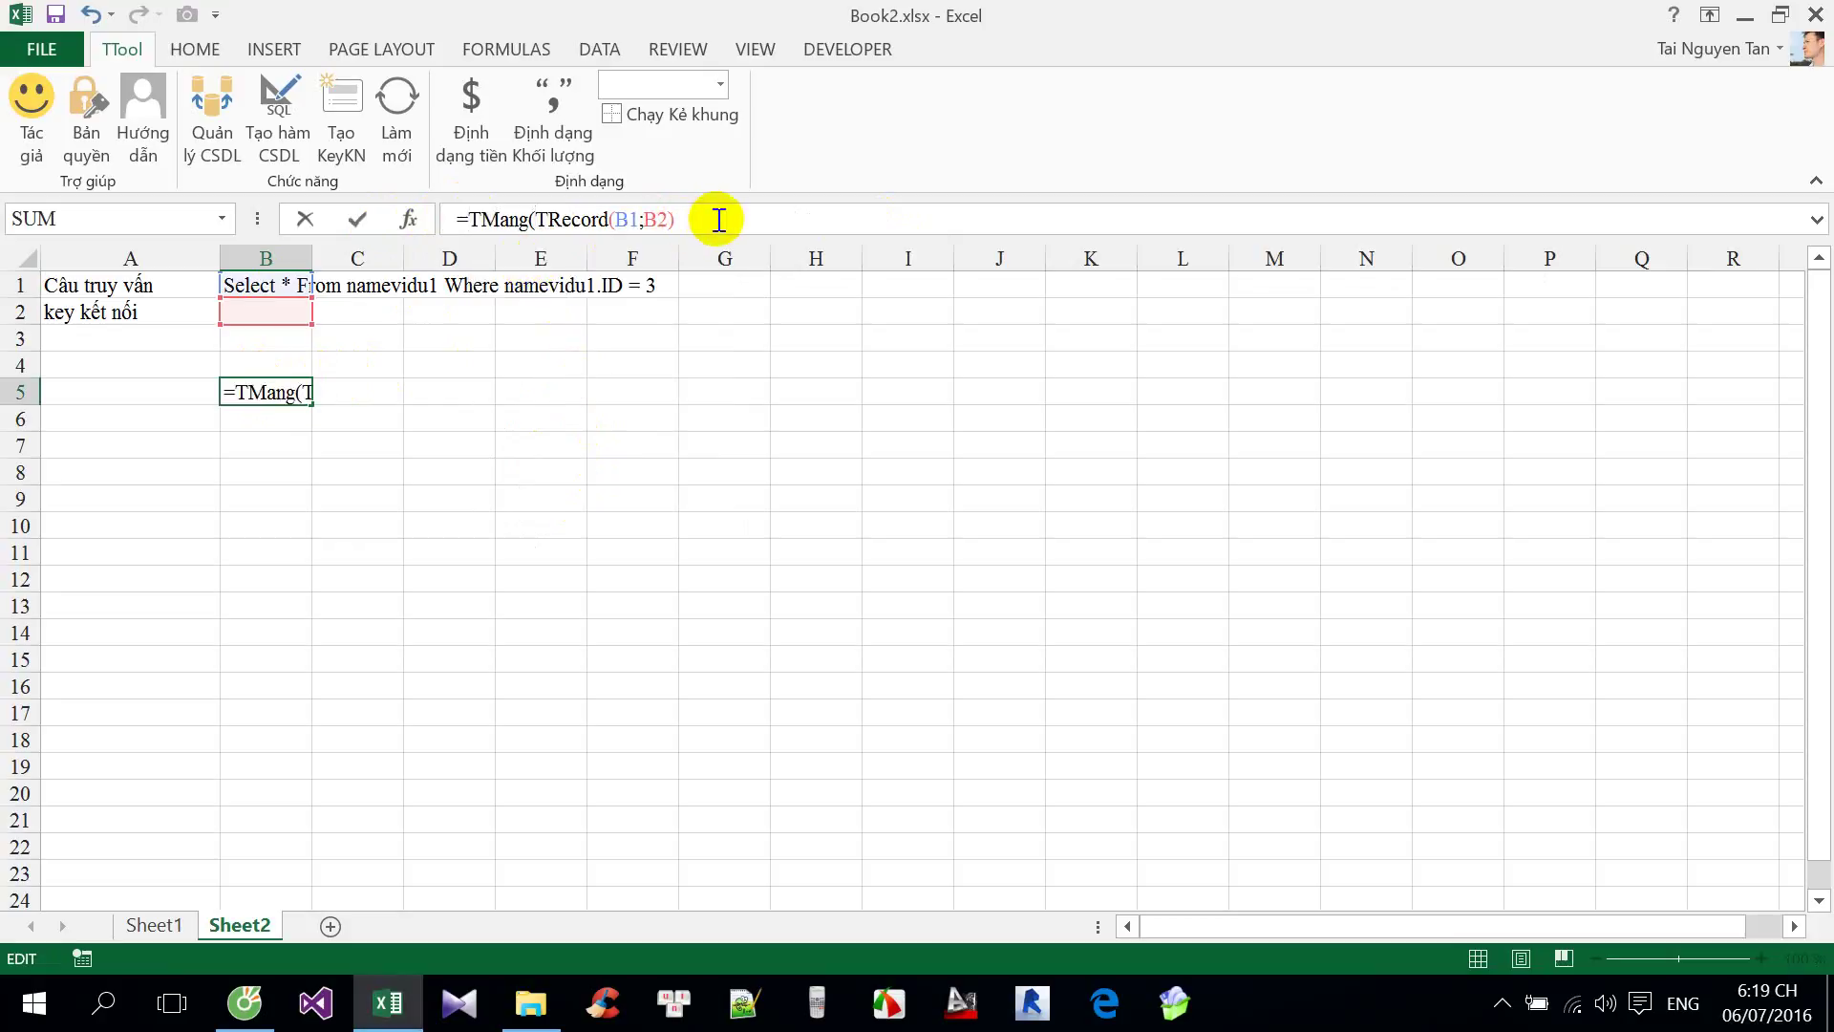
type(";")
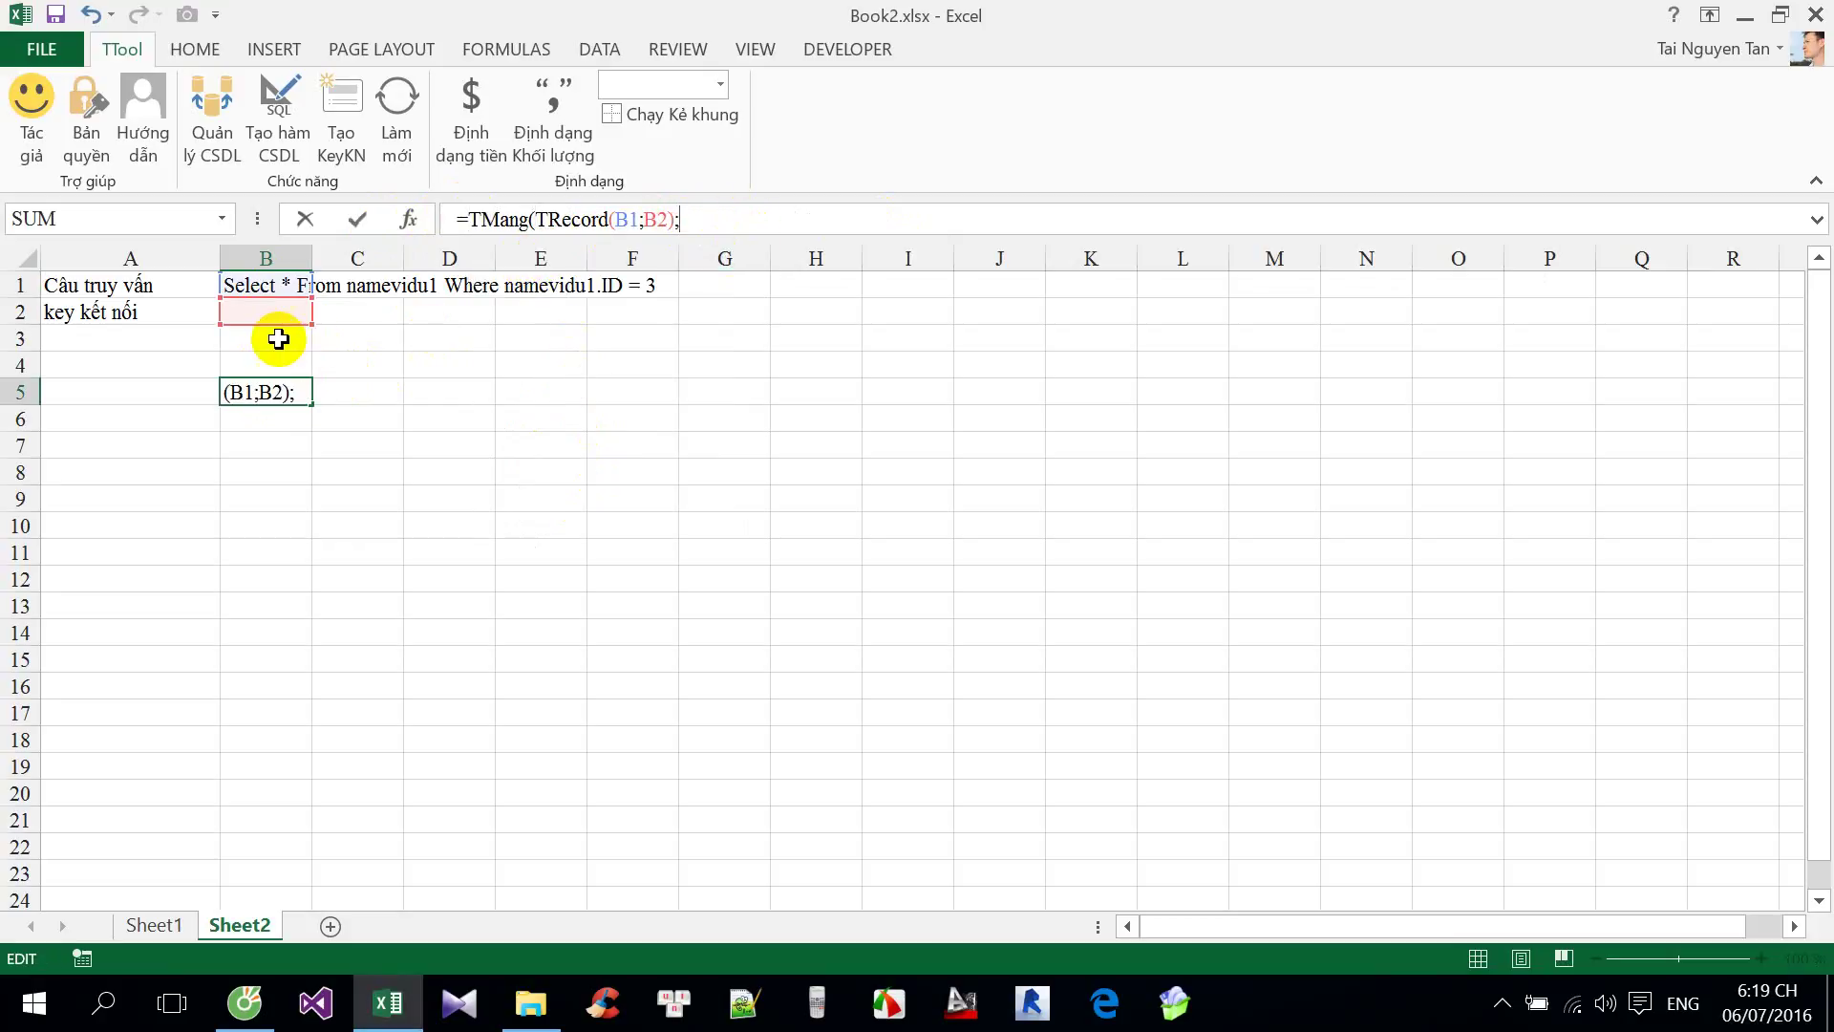
left_click(278, 339)
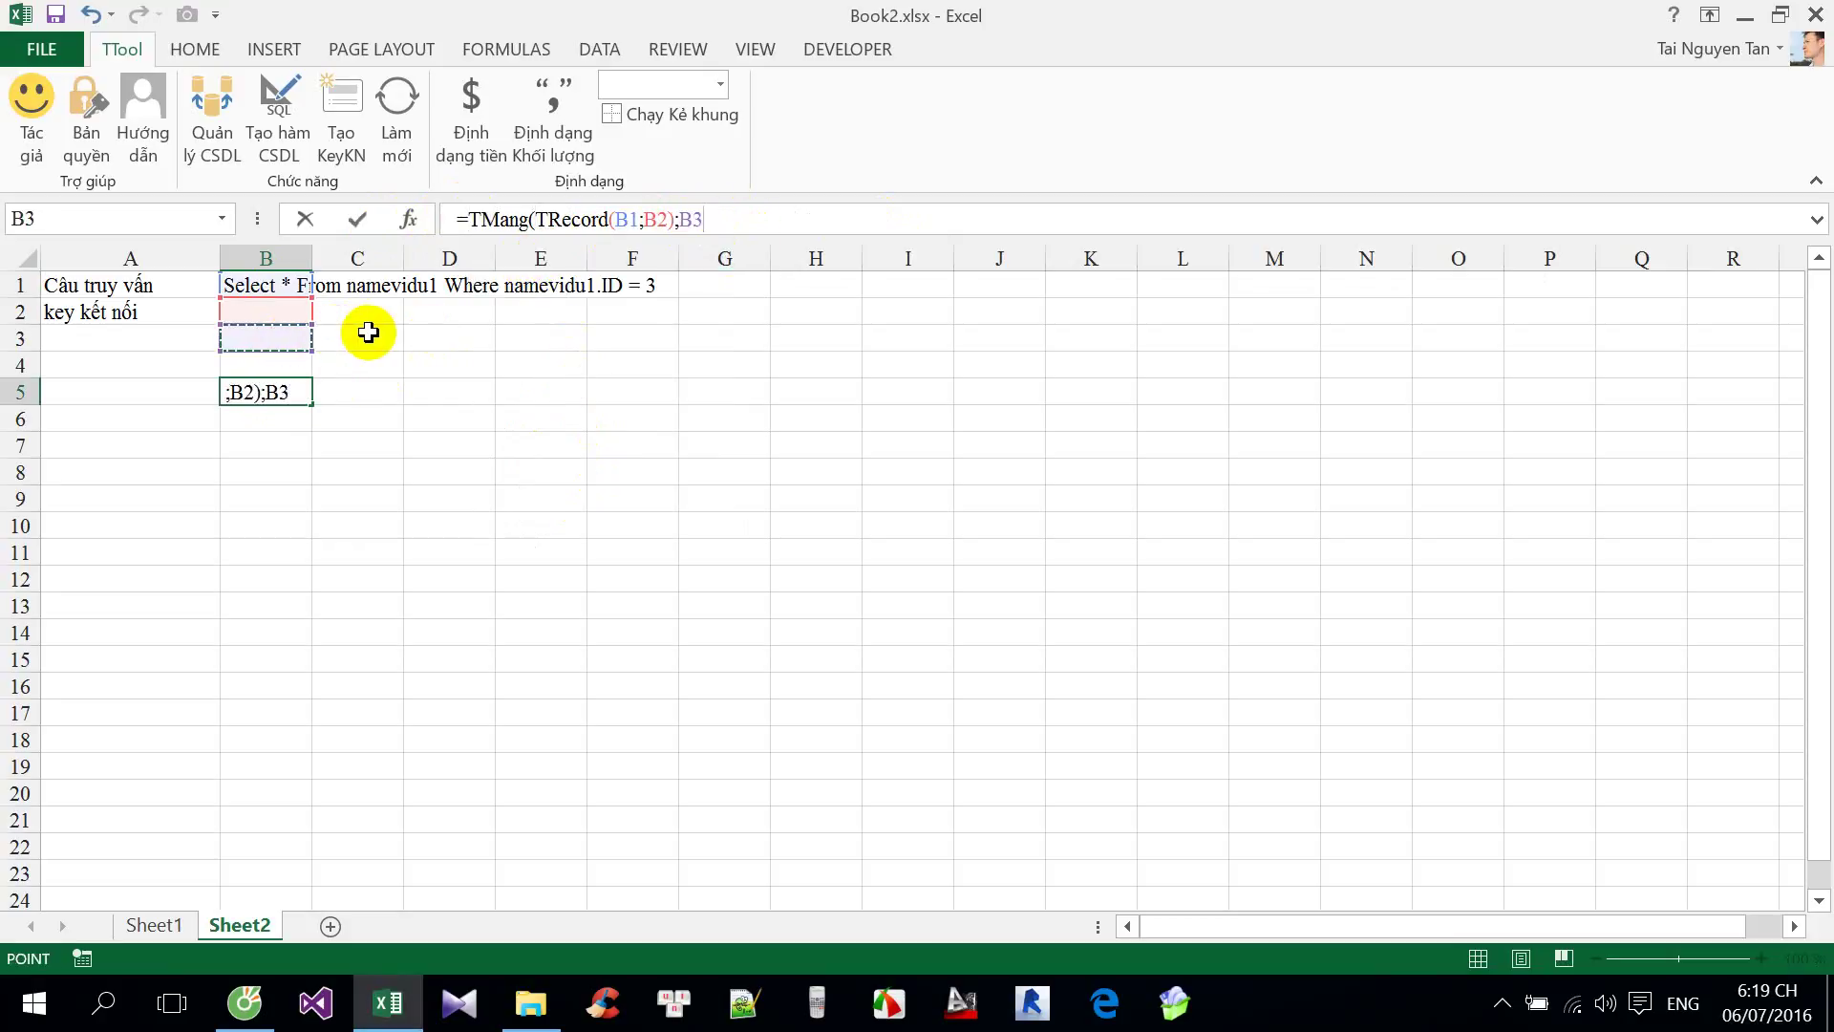
key("ctrl+shift+Return")
left_click(270, 393)
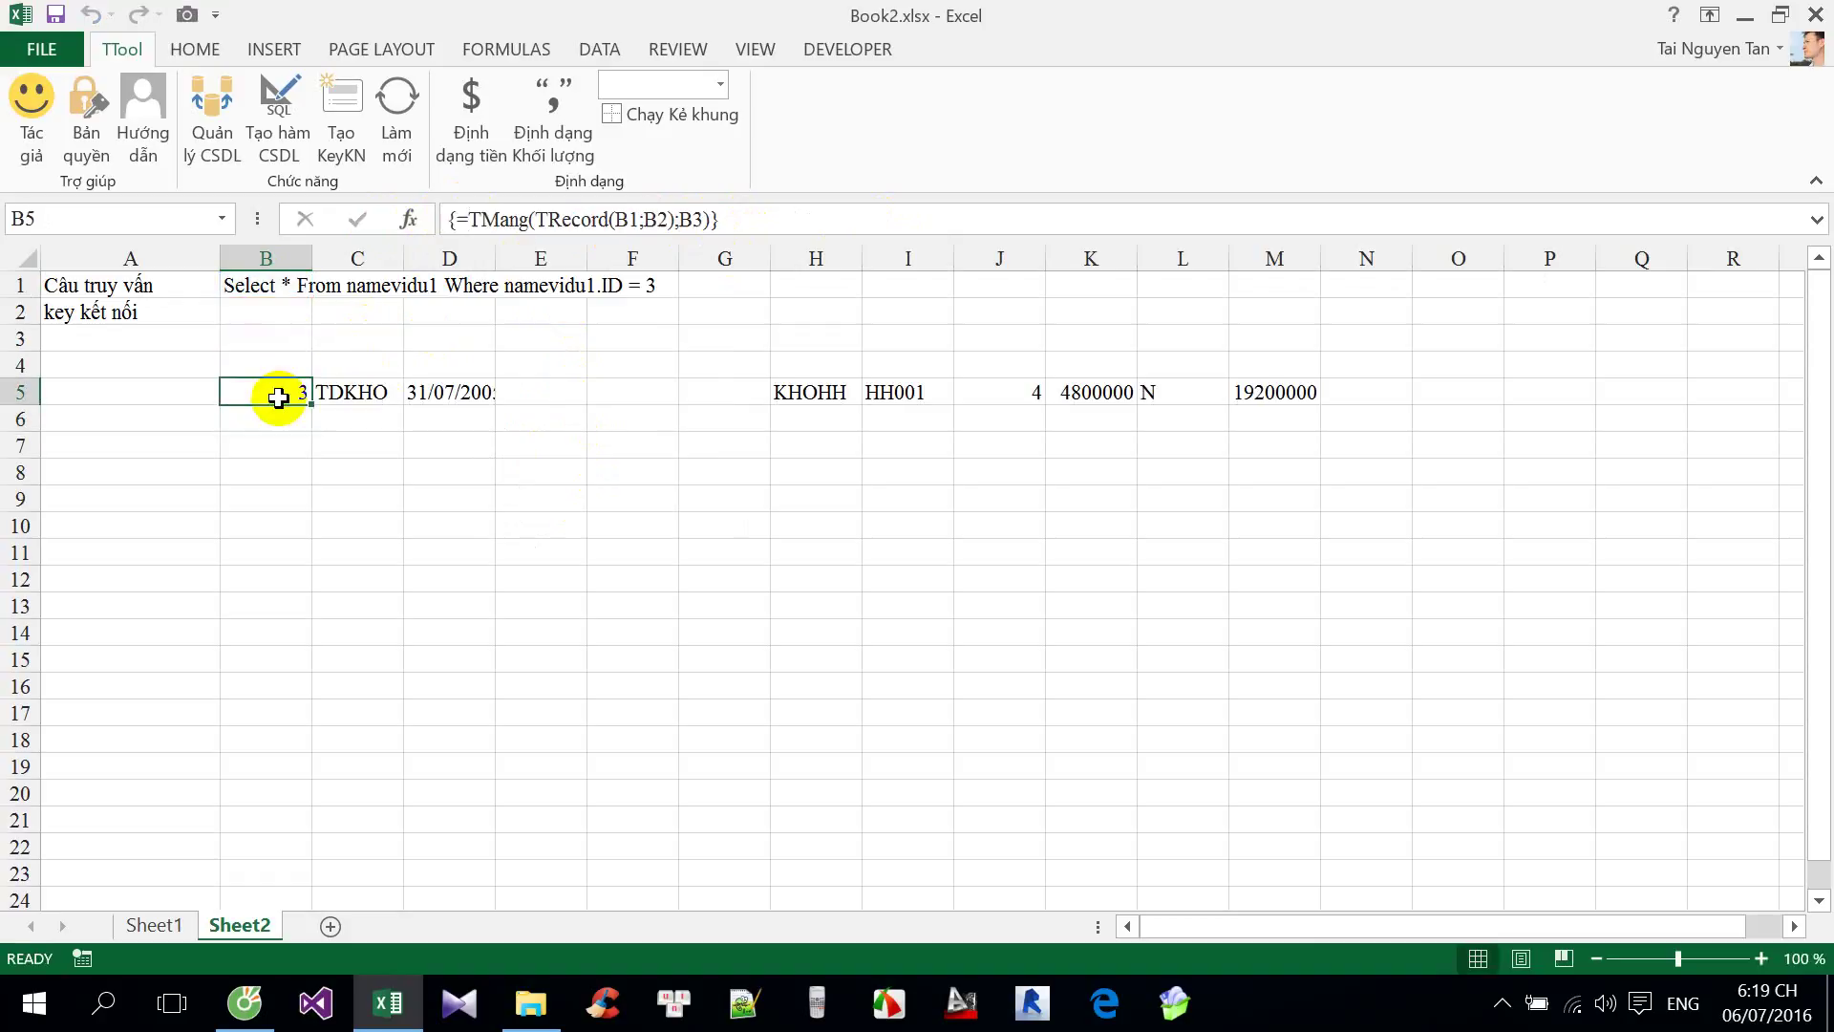
Fill the query and key input cells B1:B2 with yellow and select B3.
left_click(274, 340)
left_click_drag(277, 285, 285, 307)
left_click(195, 49)
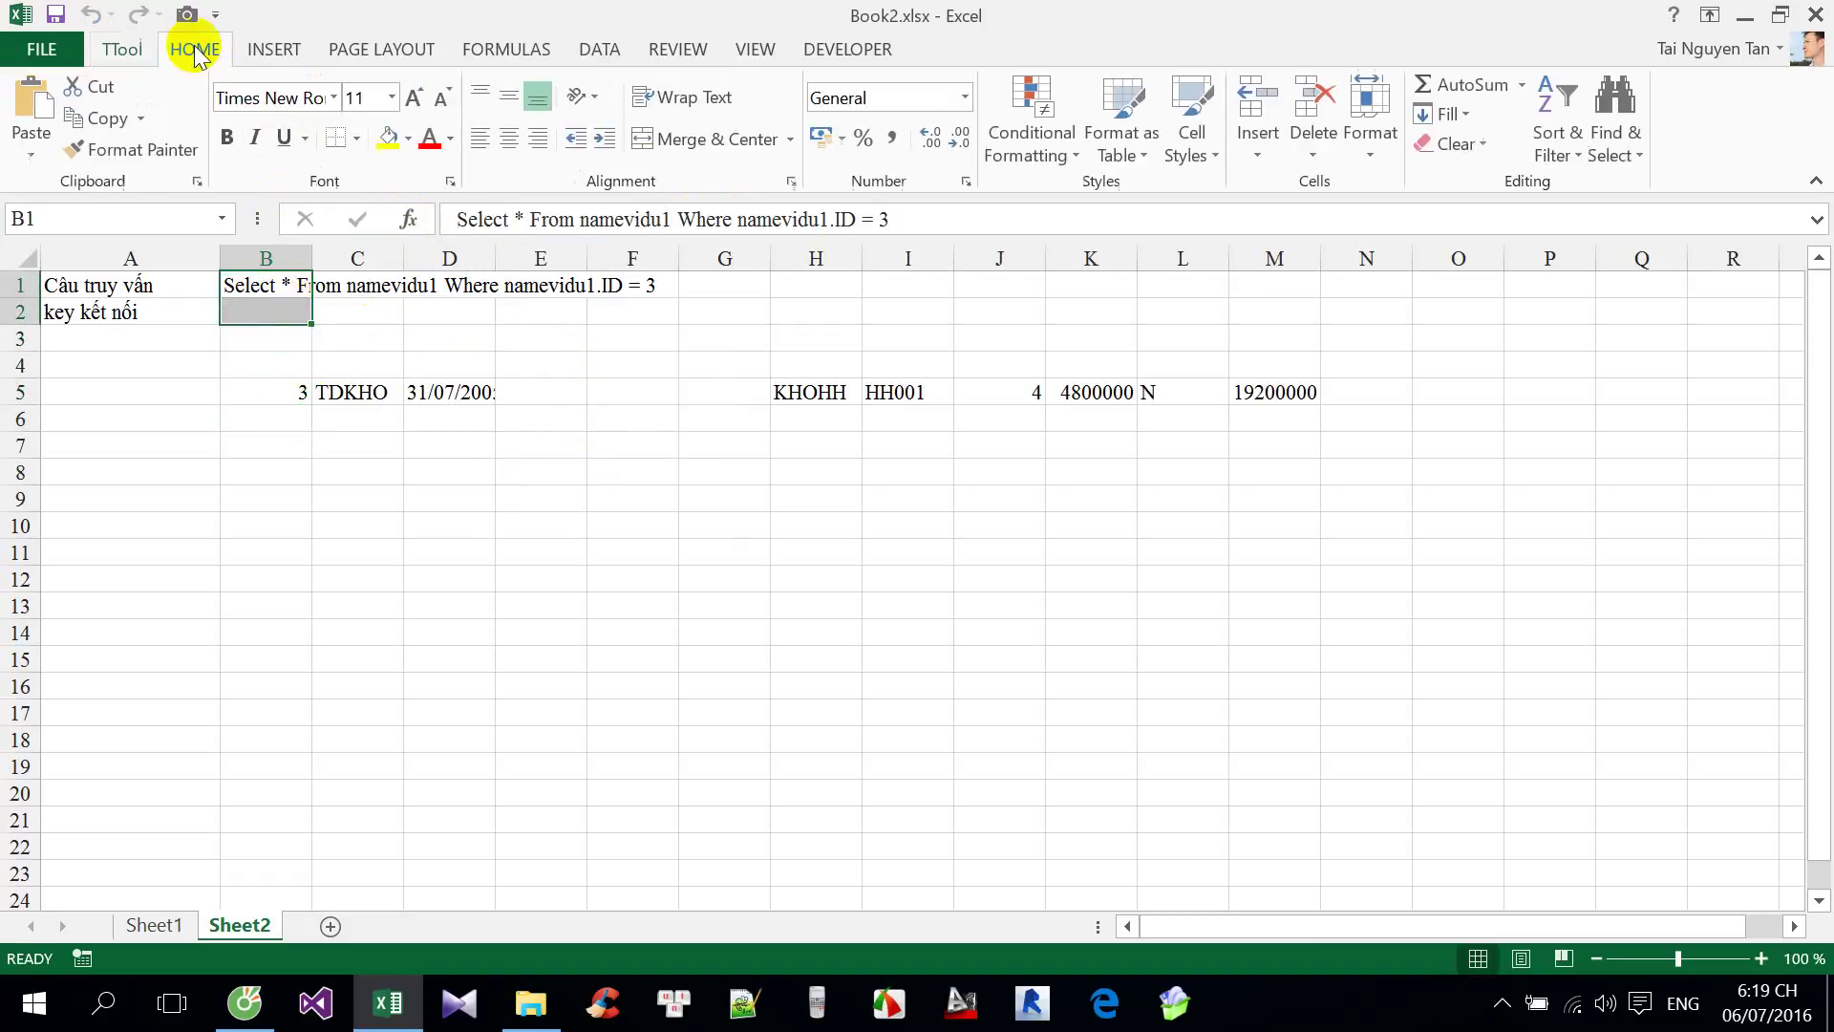
left_click(389, 136)
left_click(266, 336)
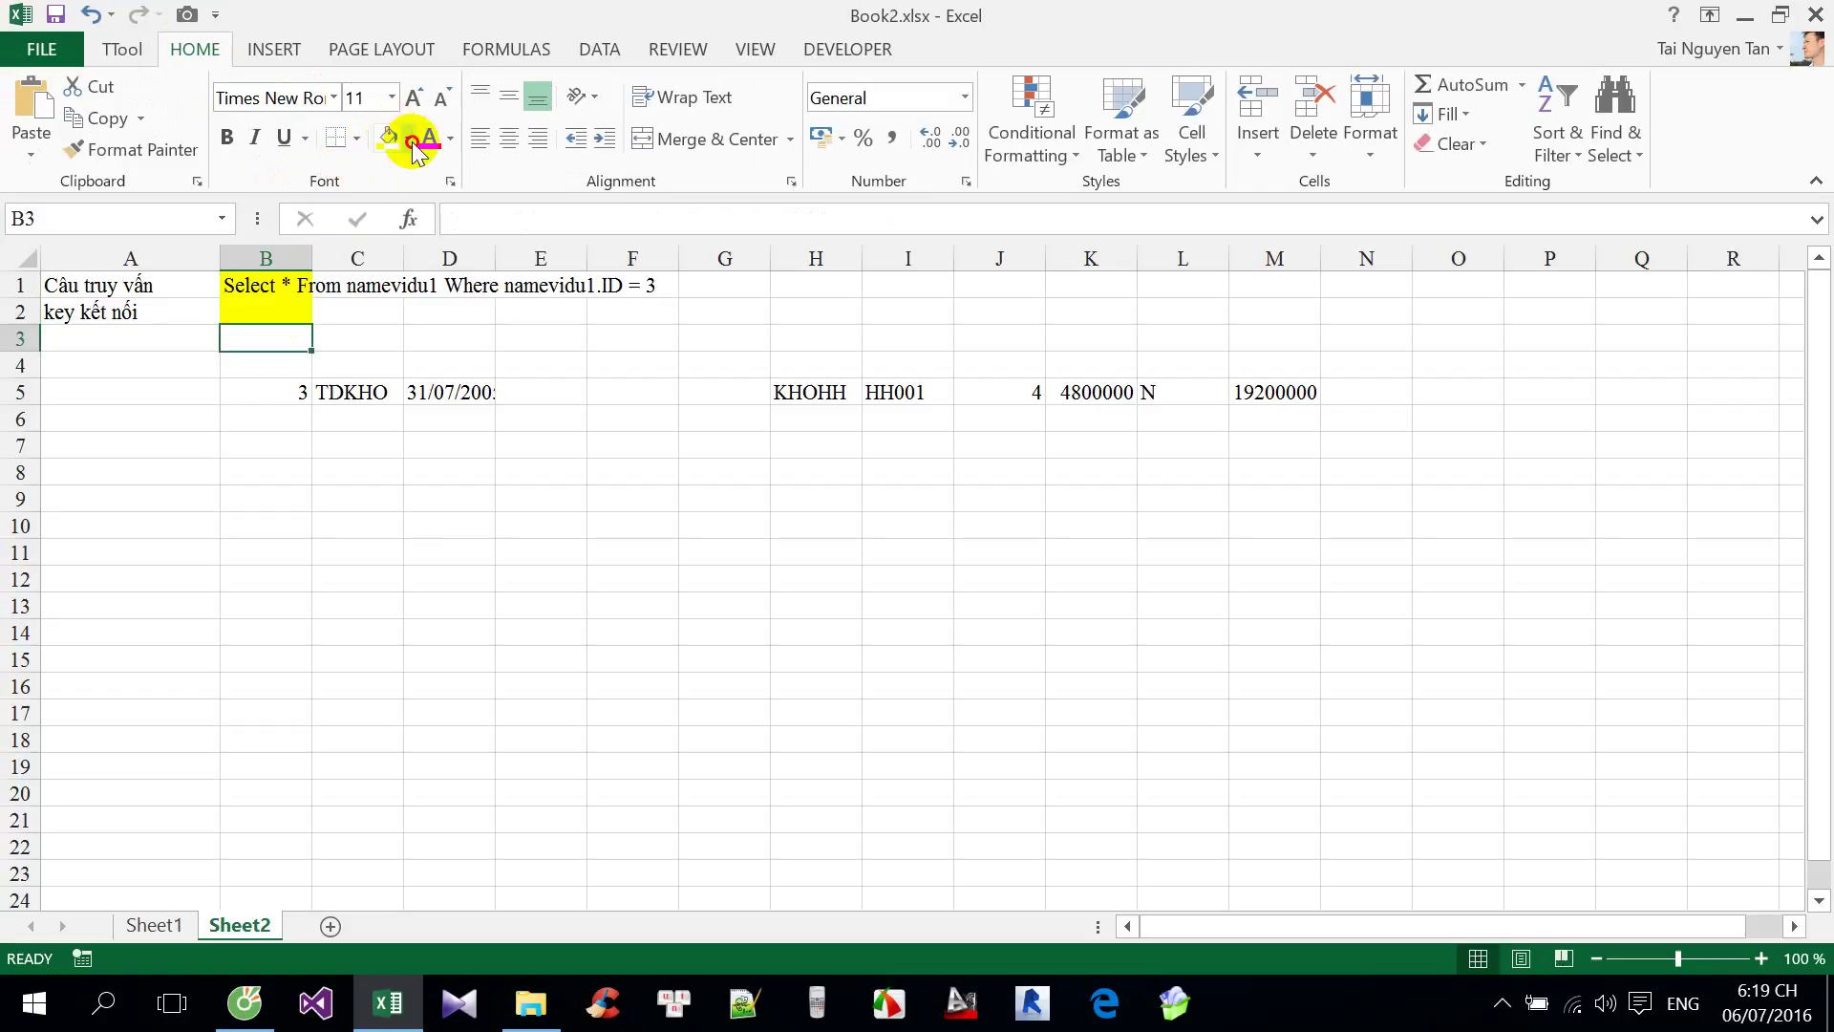
Fill cell B3 with orange and enter the TMang option xoay=y in it.
left_click(408, 137)
left_click(430, 346)
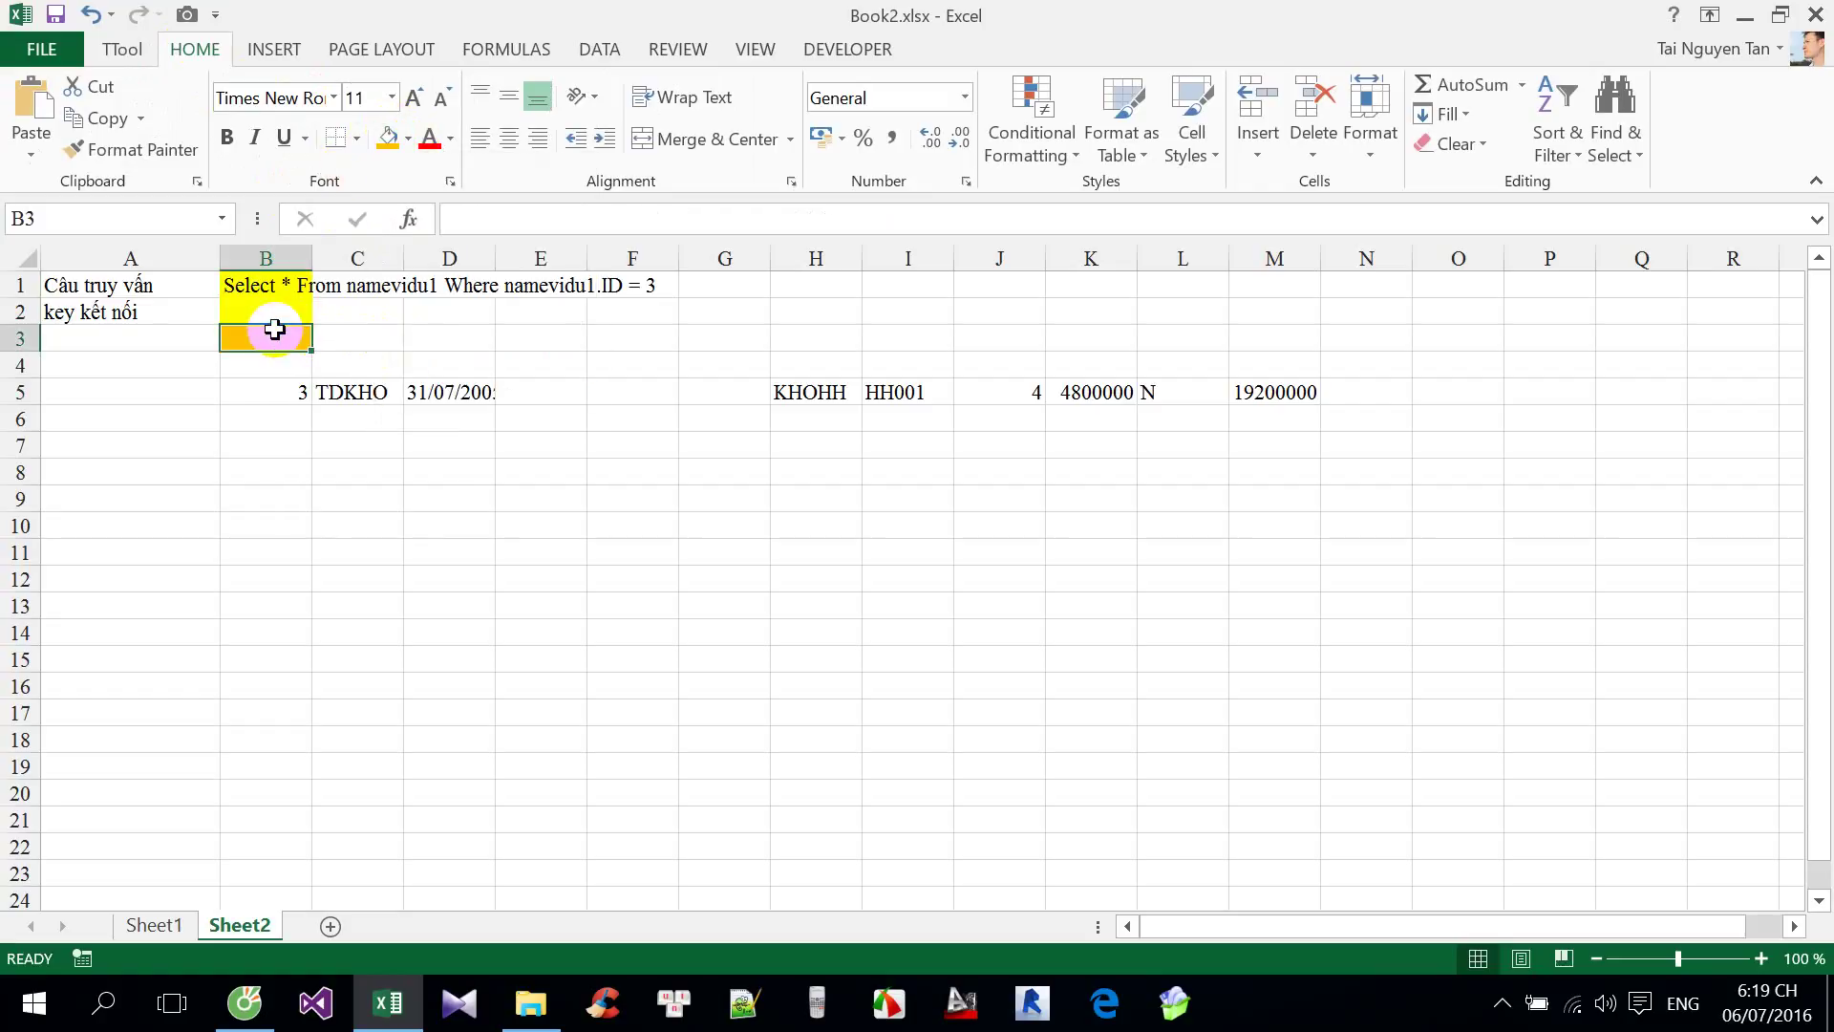
type("xoay=y")
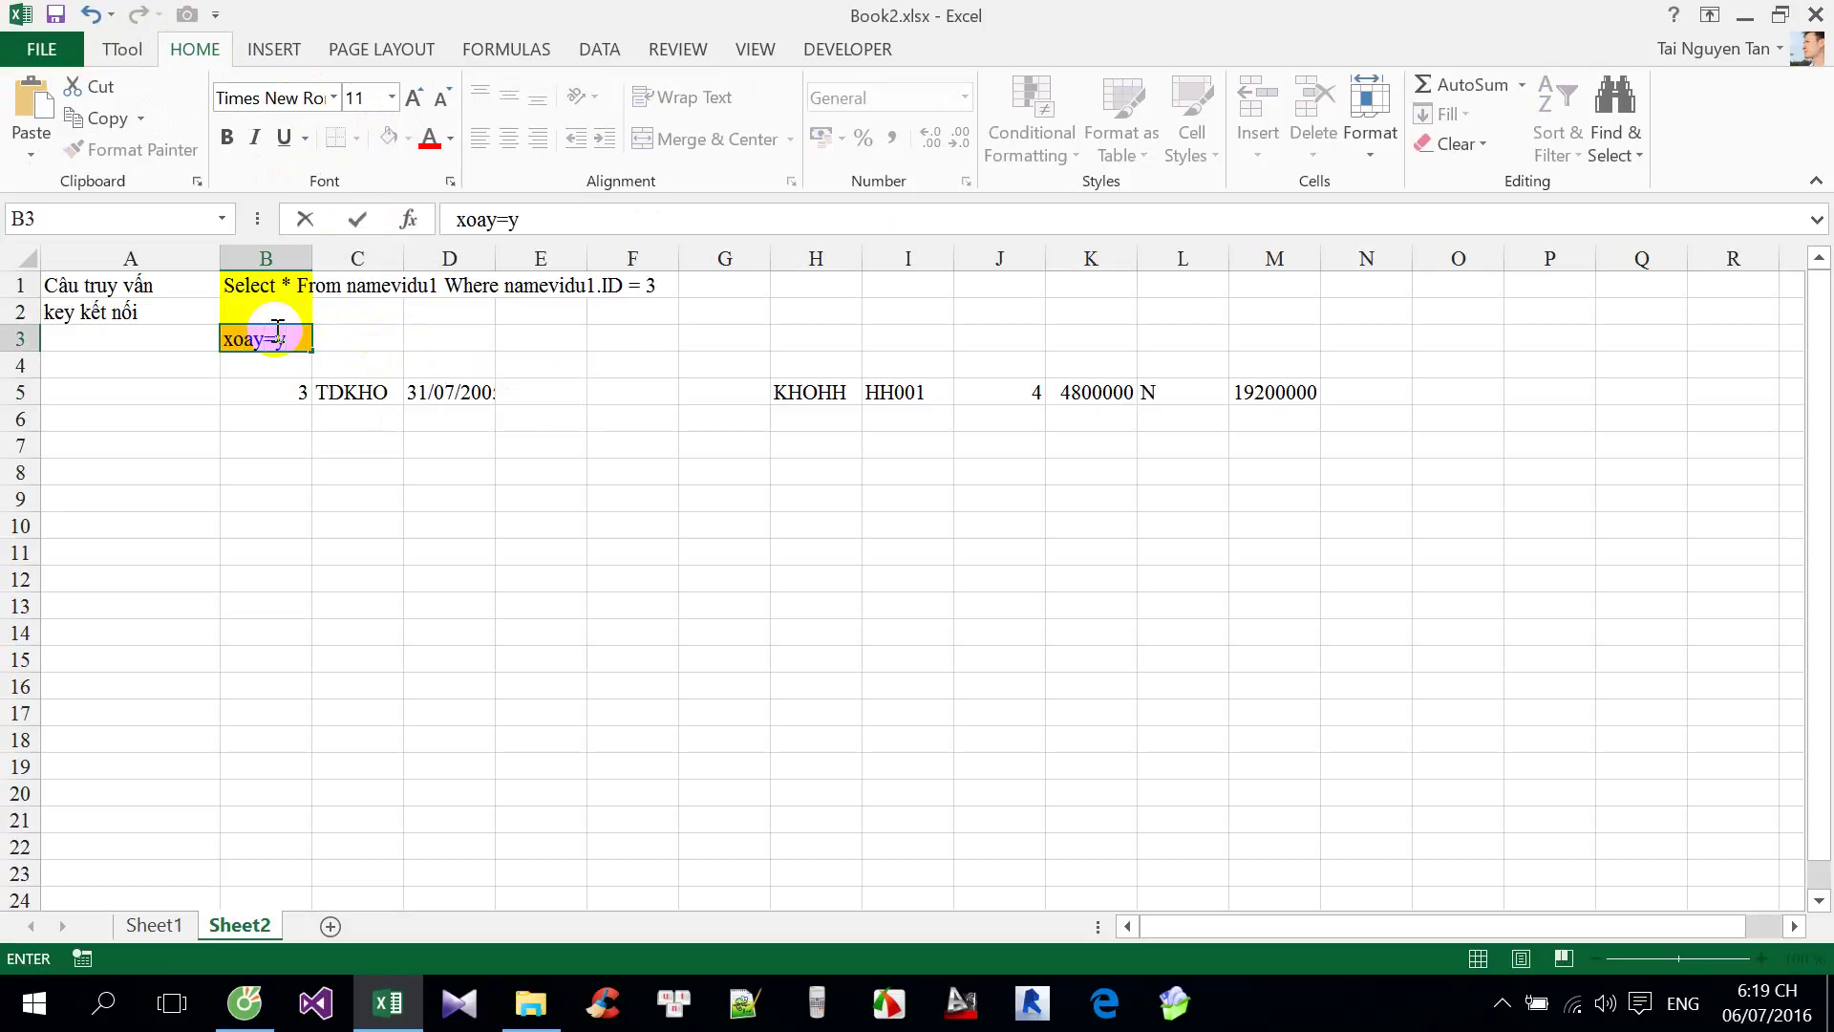
key("Return")
Change the rotation option in B3 to xoay=n.
left_click(274, 330)
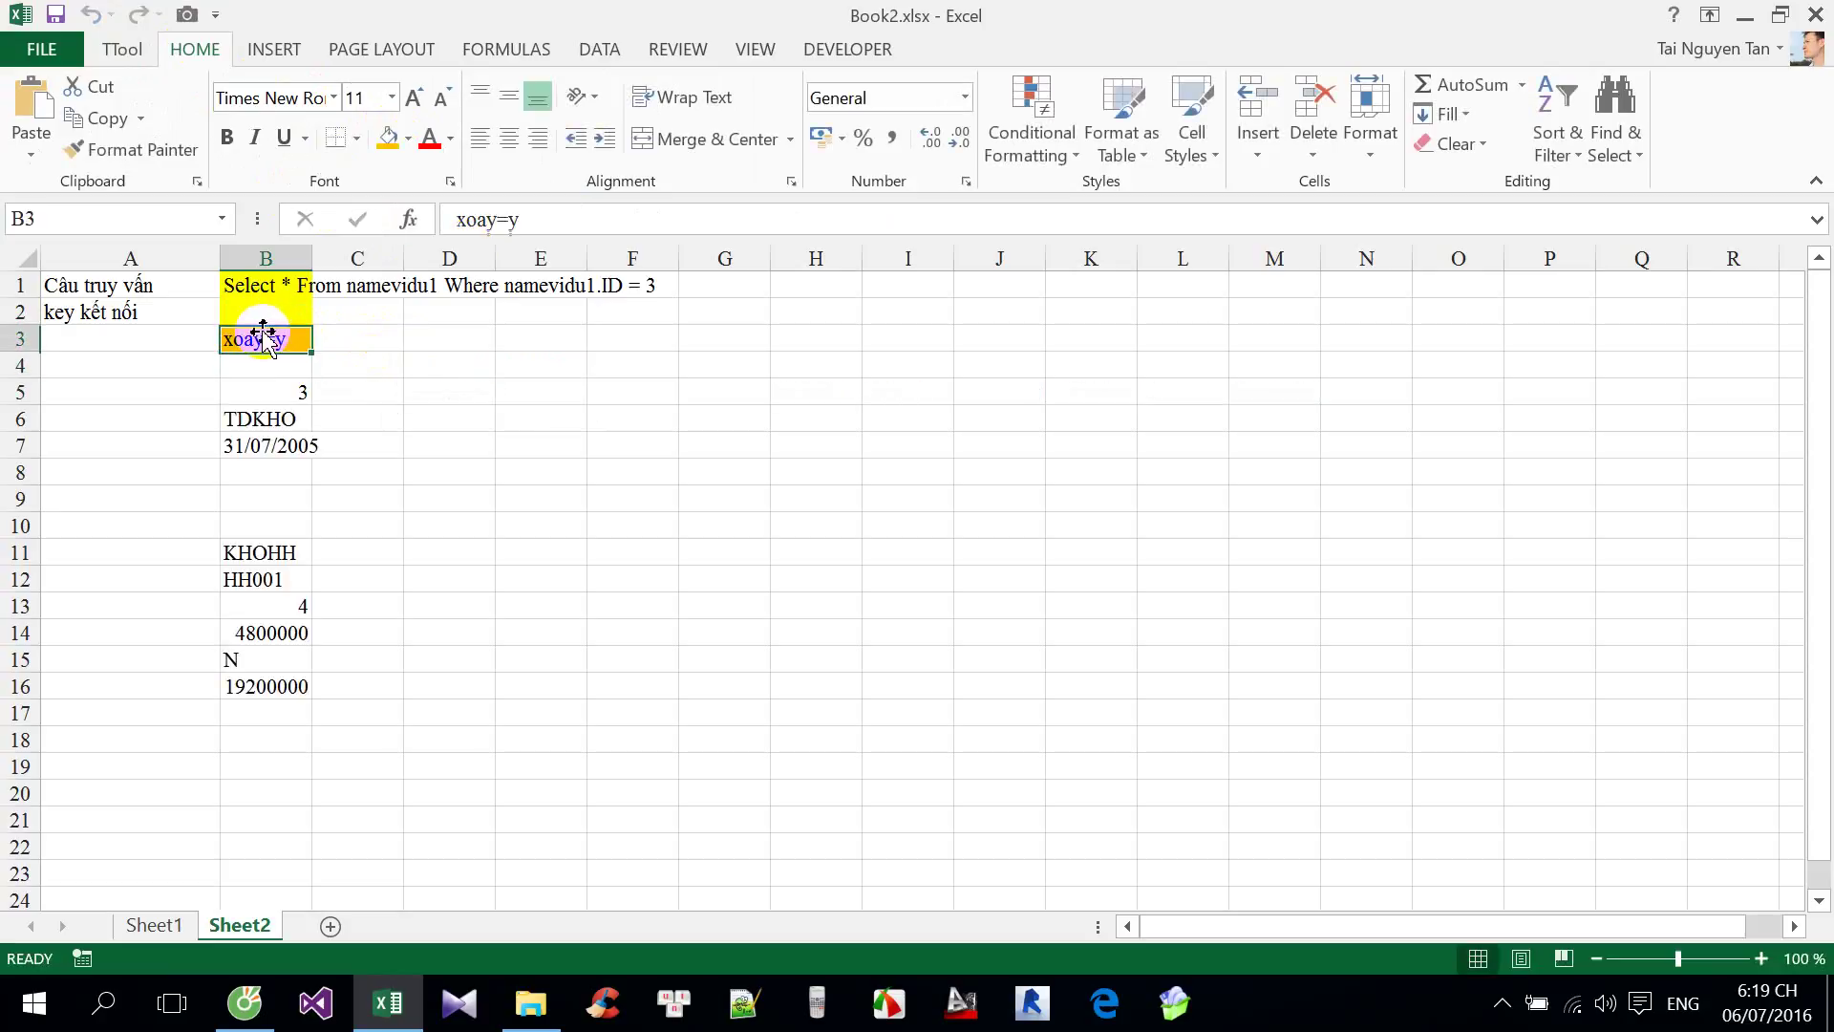
double_click(512, 219)
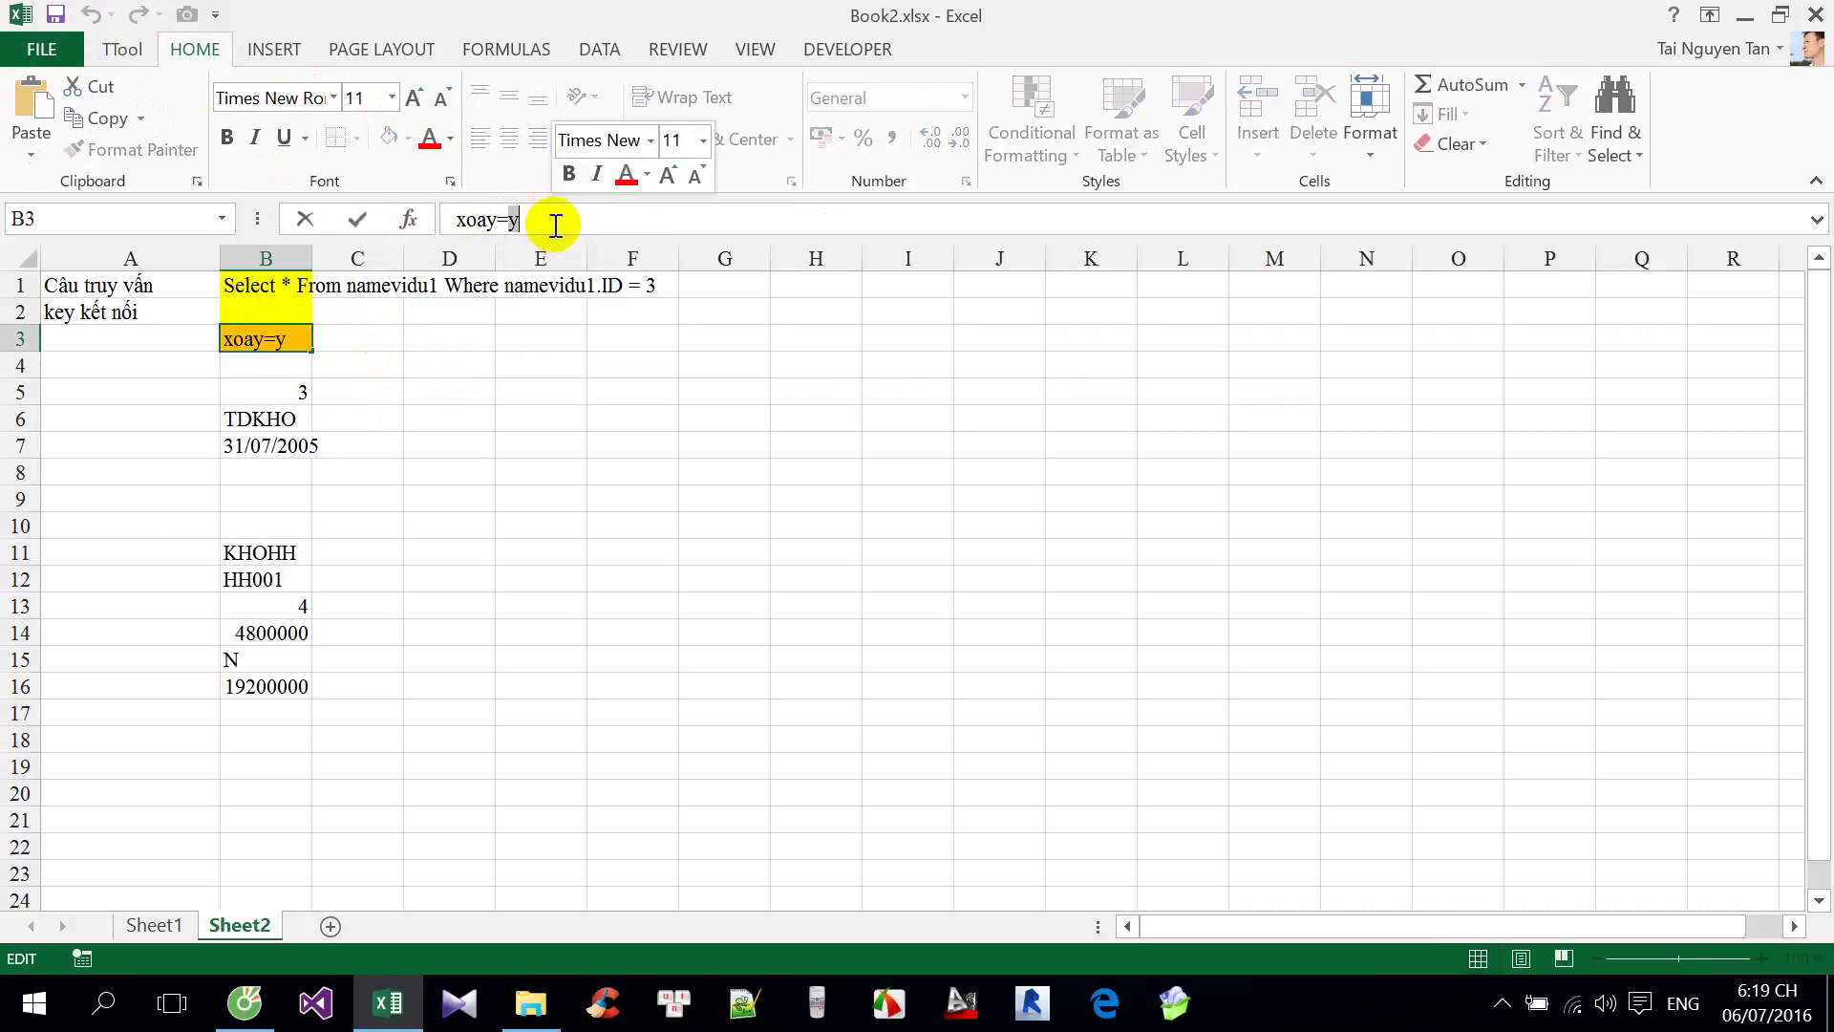
type("n")
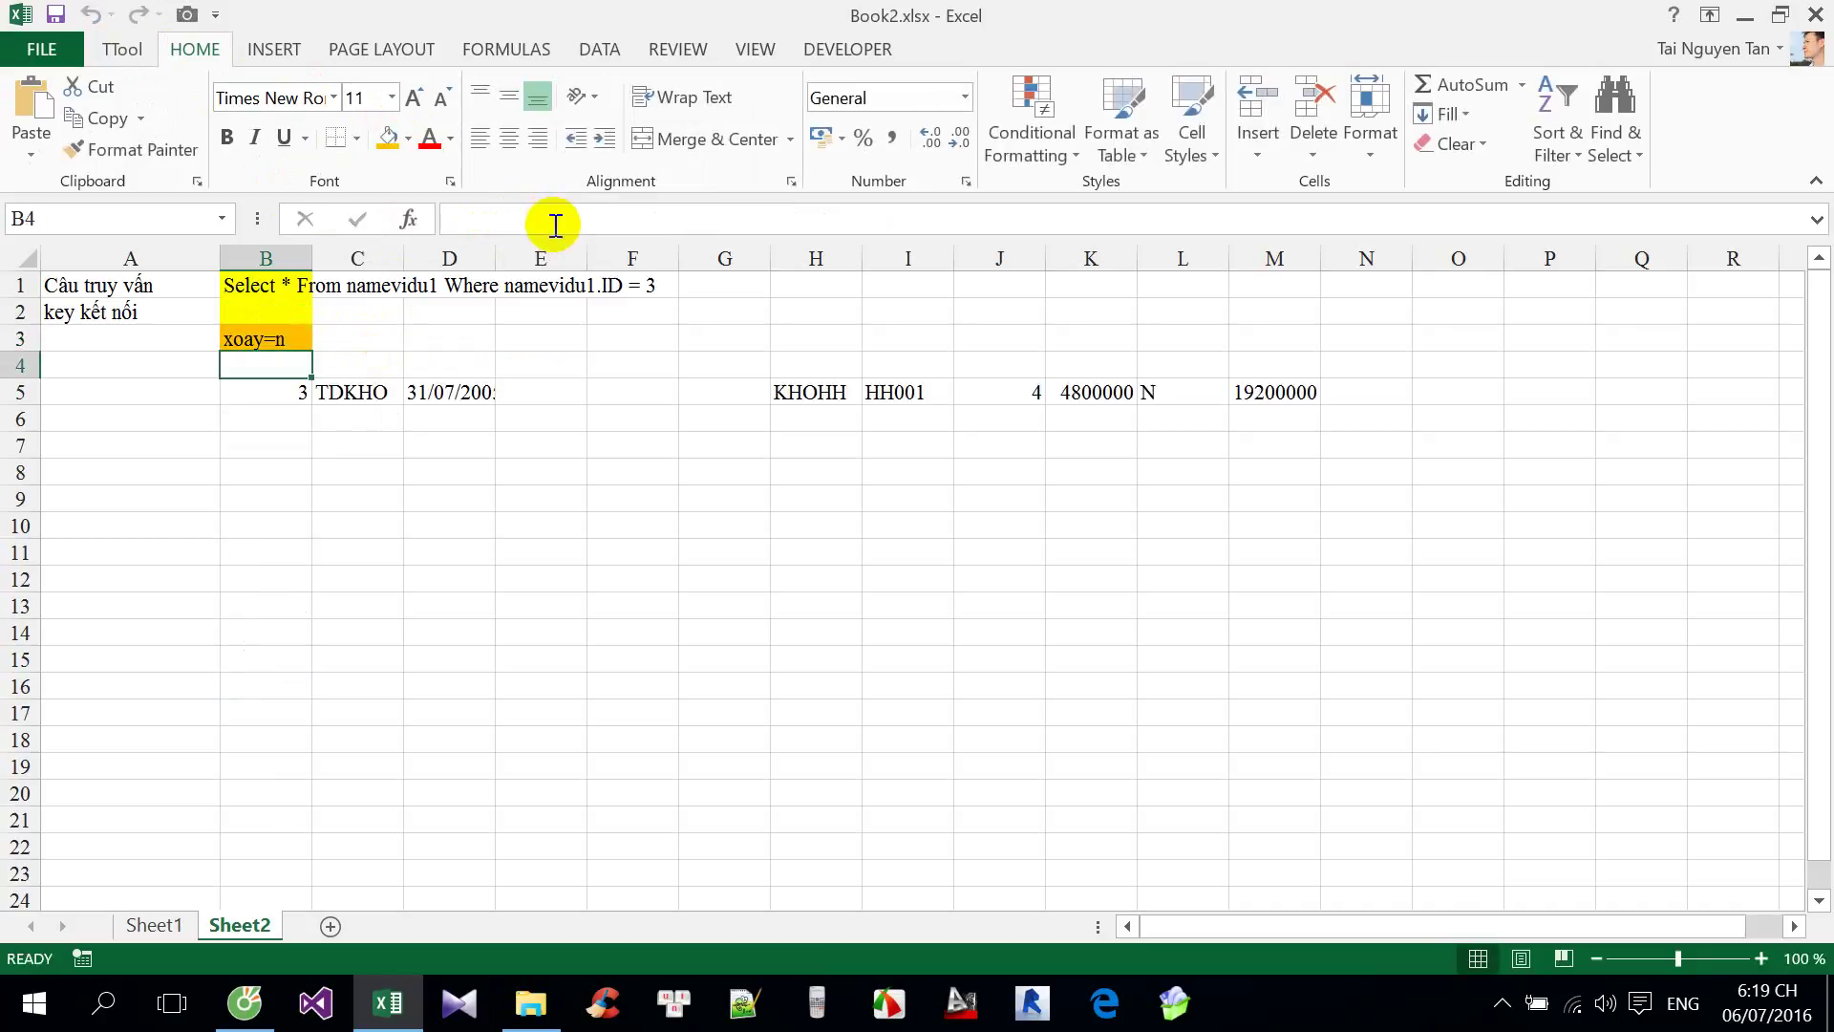
left_click(268, 339)
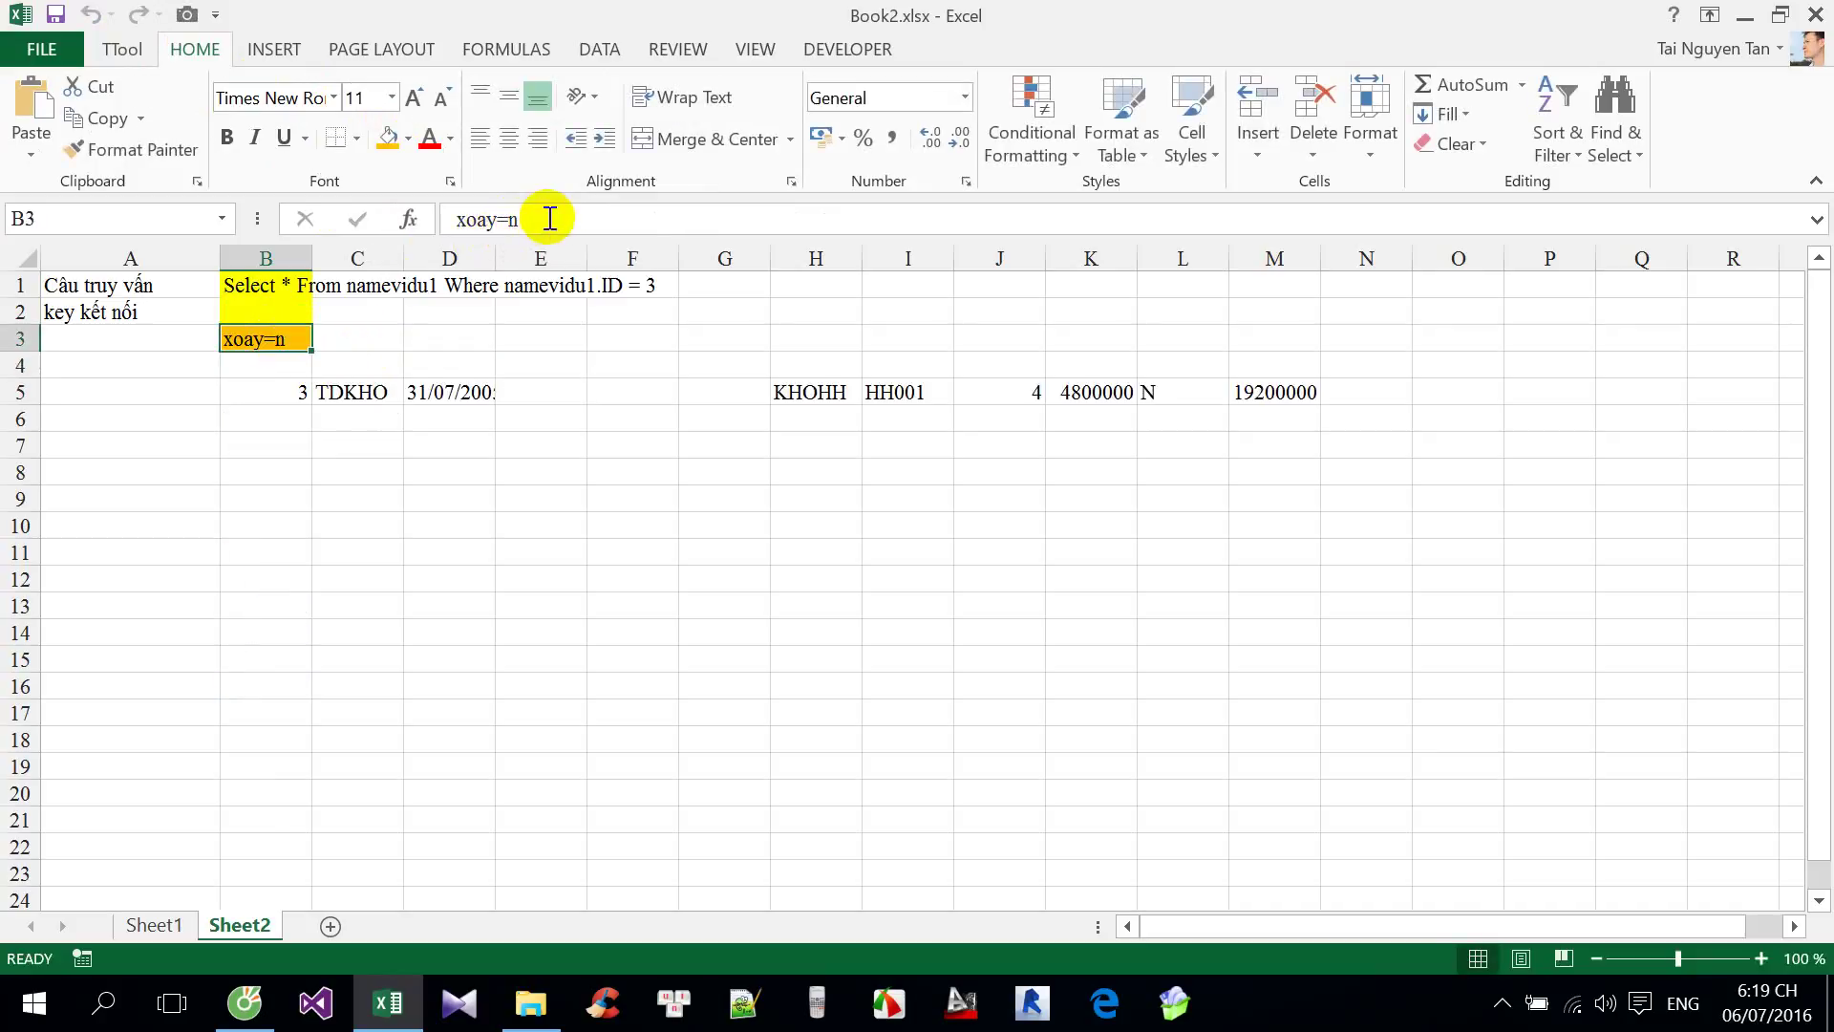
Enter the header option hr=y in the key cell B2.
left_click(302, 316)
type("h")
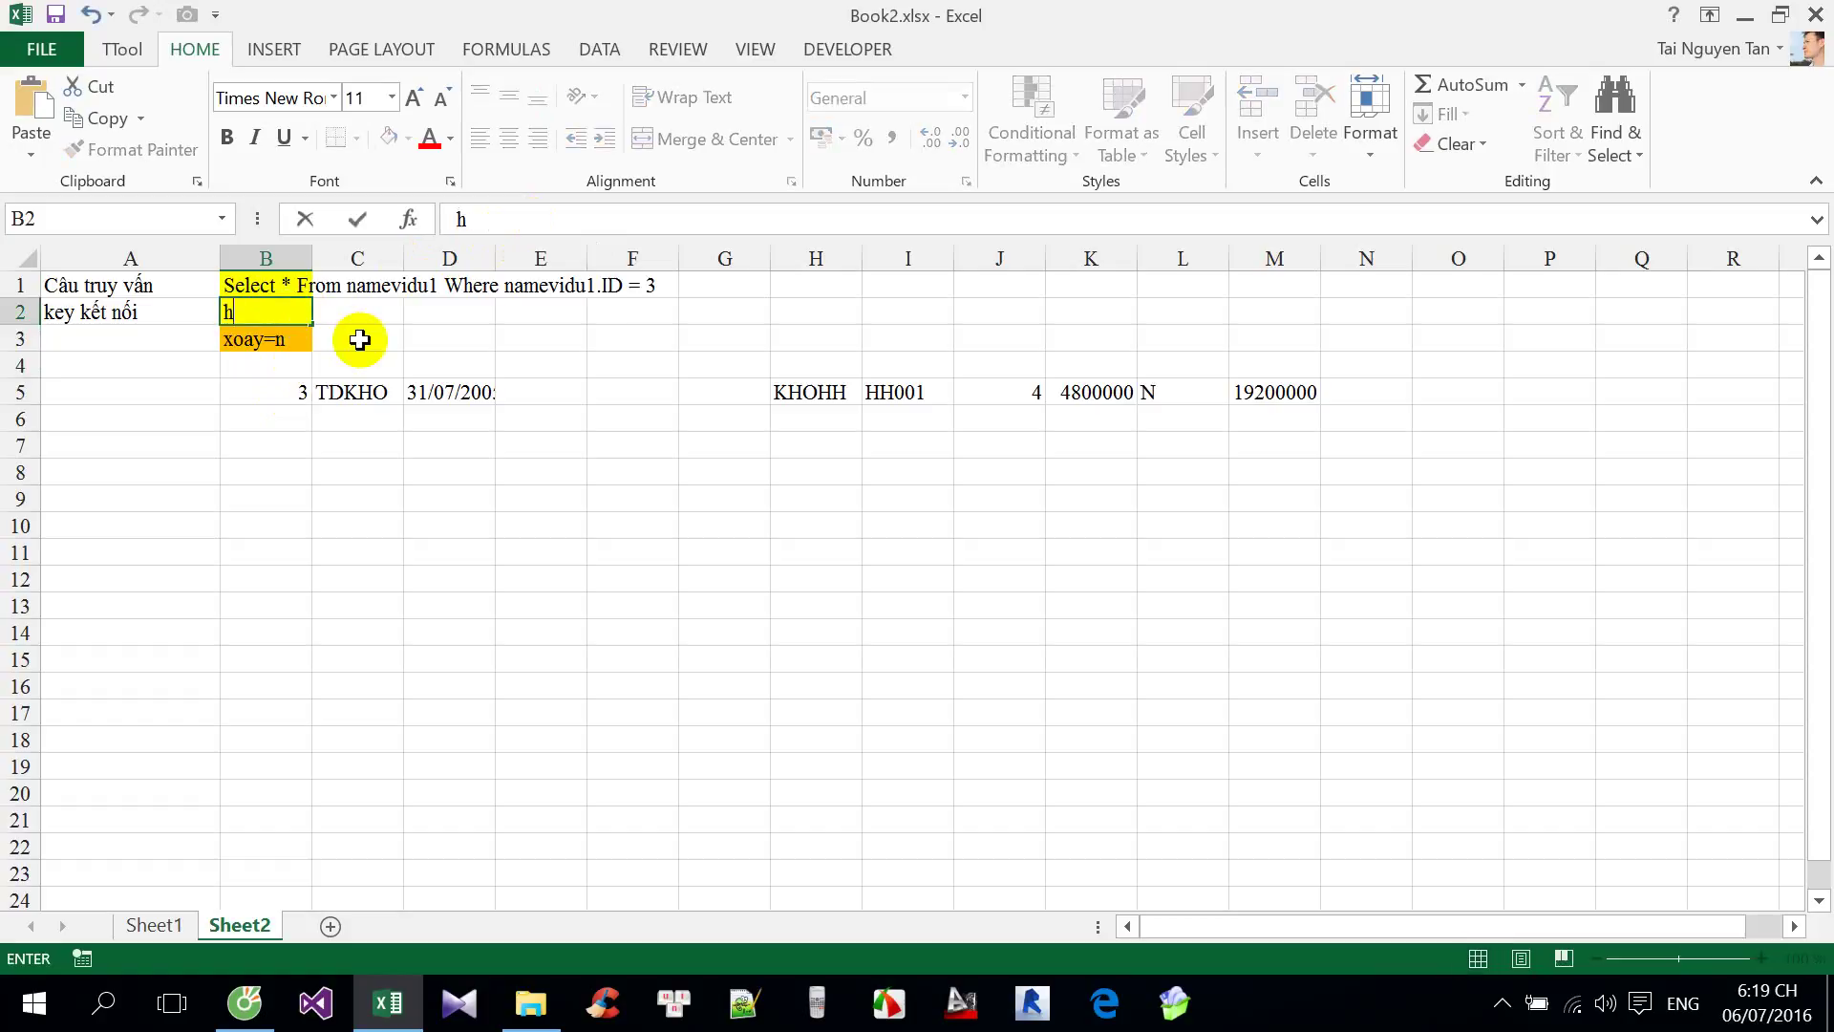
type("r=y")
key("Return")
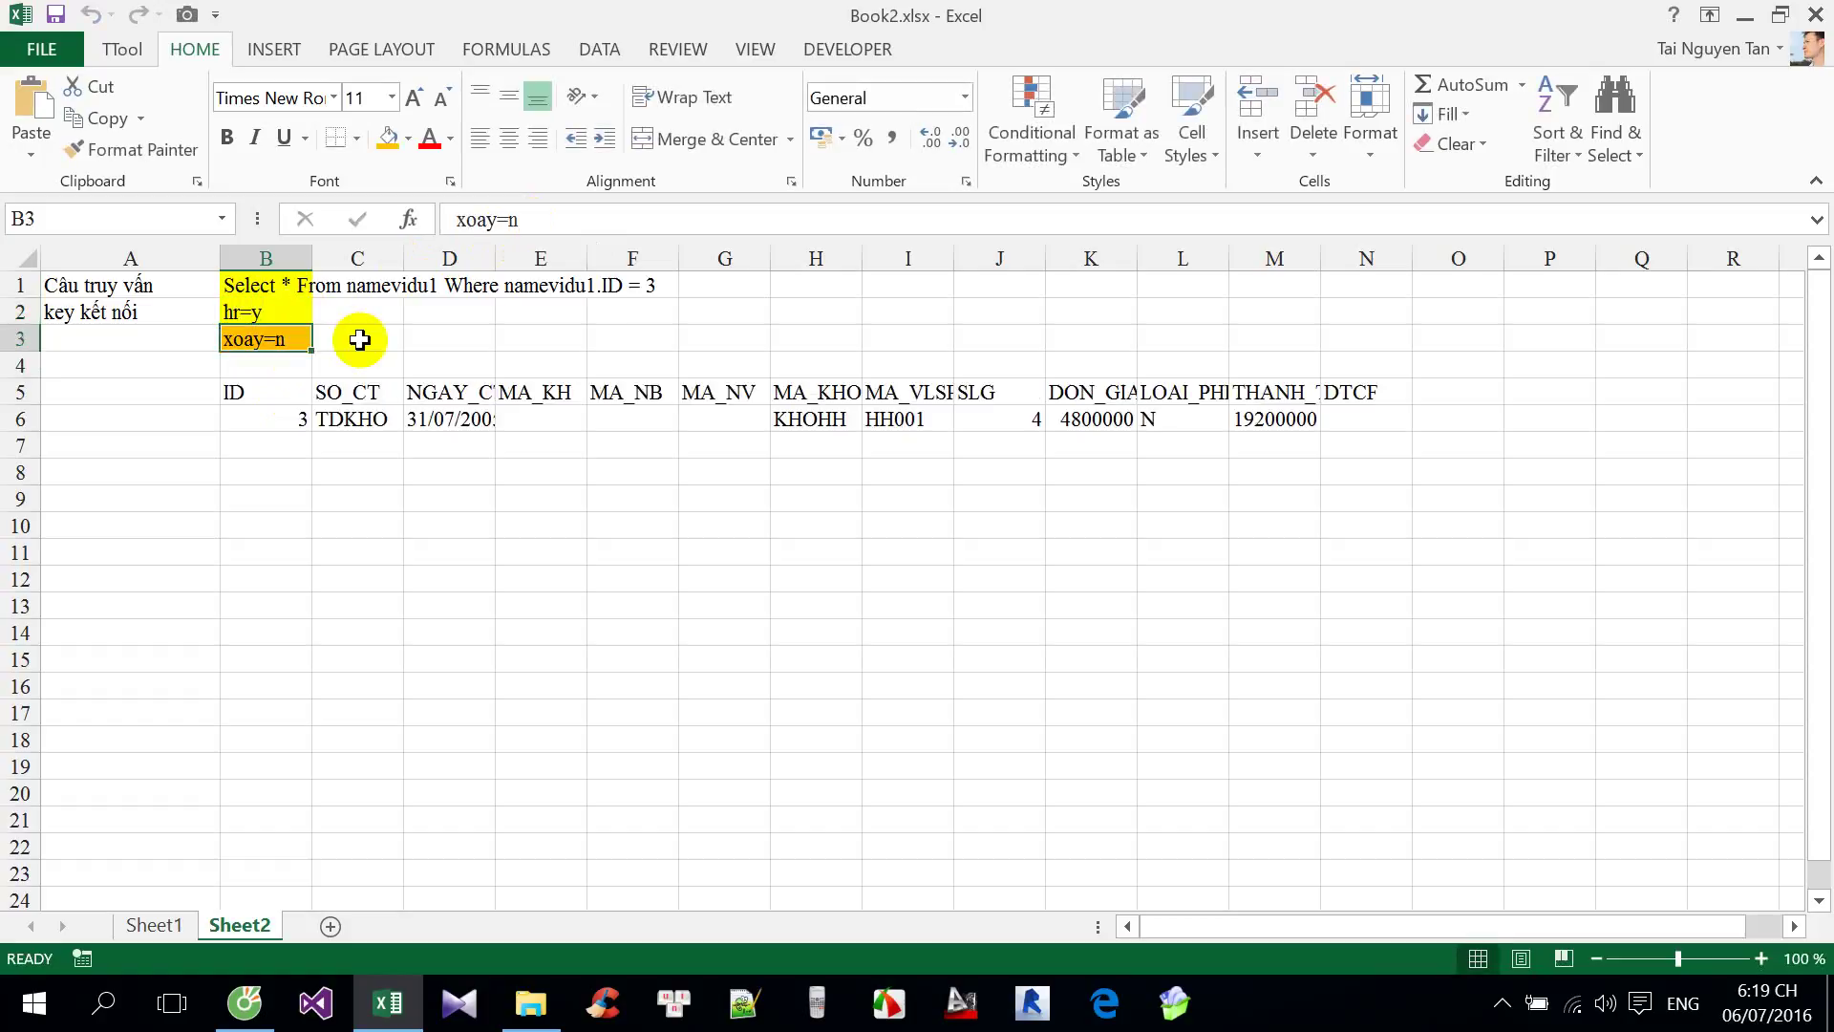
Add the border option khung=3 to B3 so the entry reads xoay=n;khung=3.
left_click(302, 351)
left_click(283, 303)
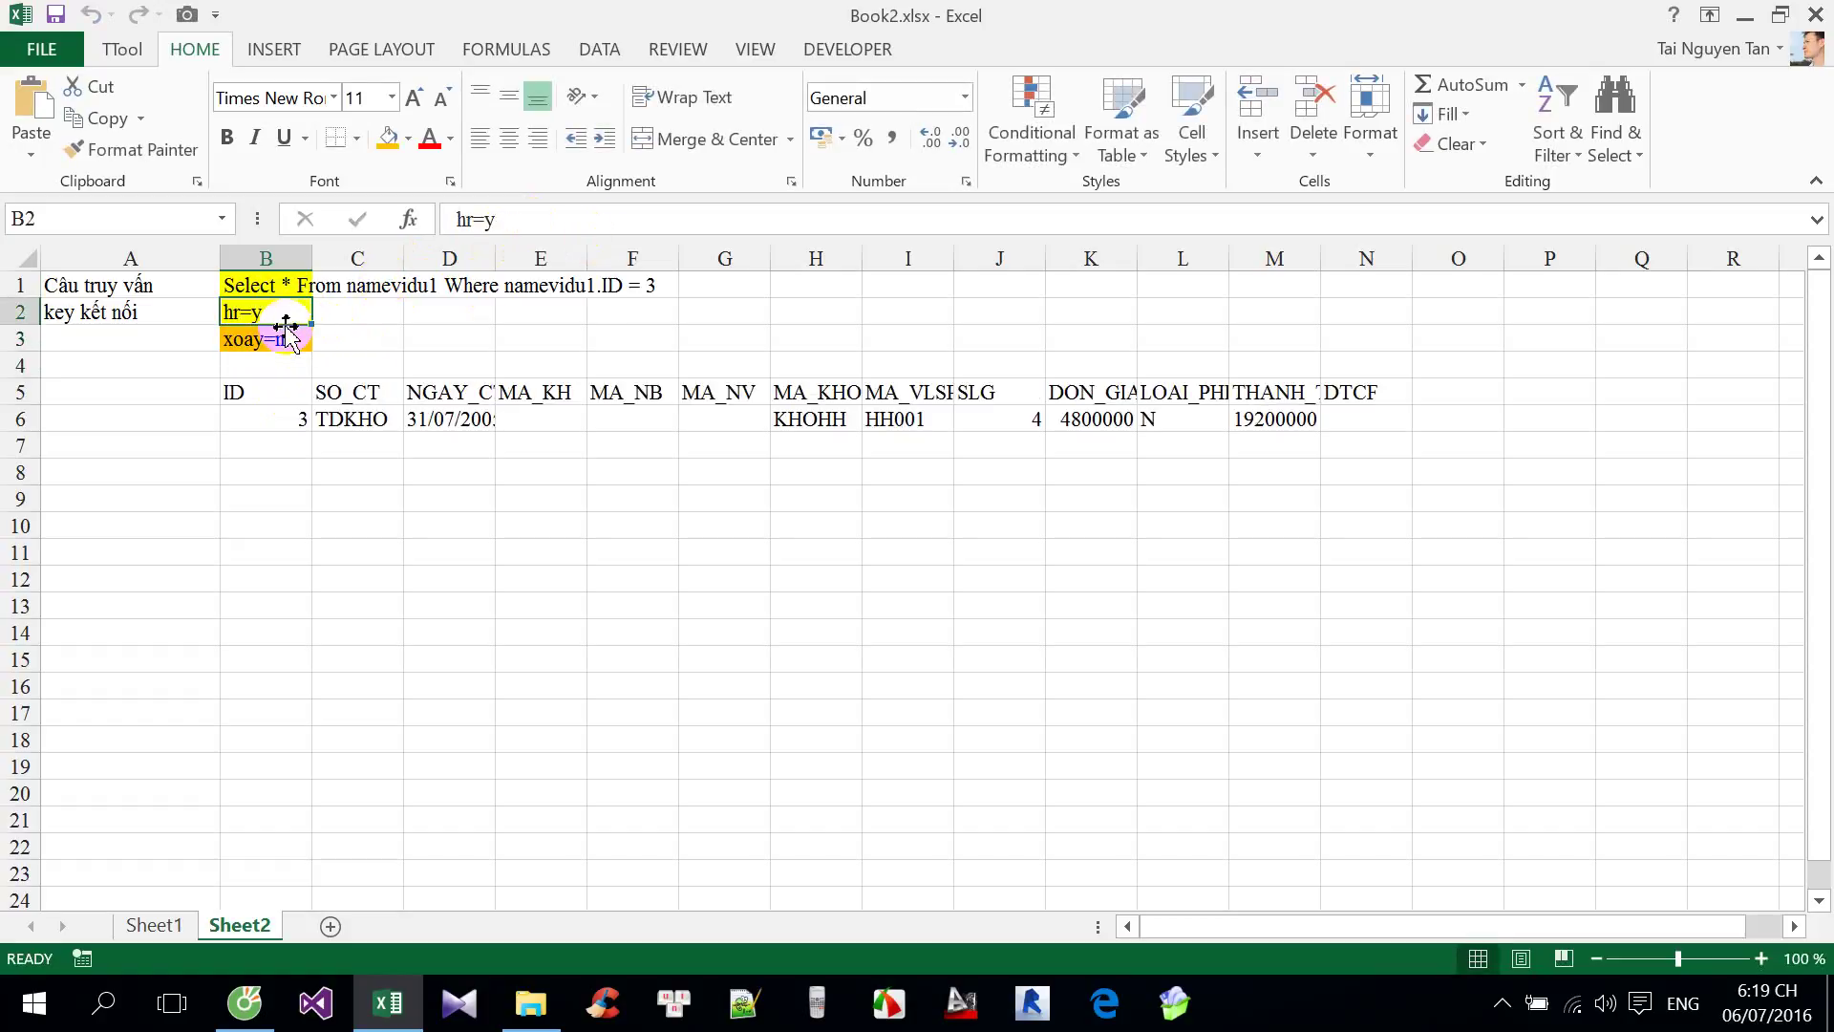
left_click(280, 355)
left_click(544, 219)
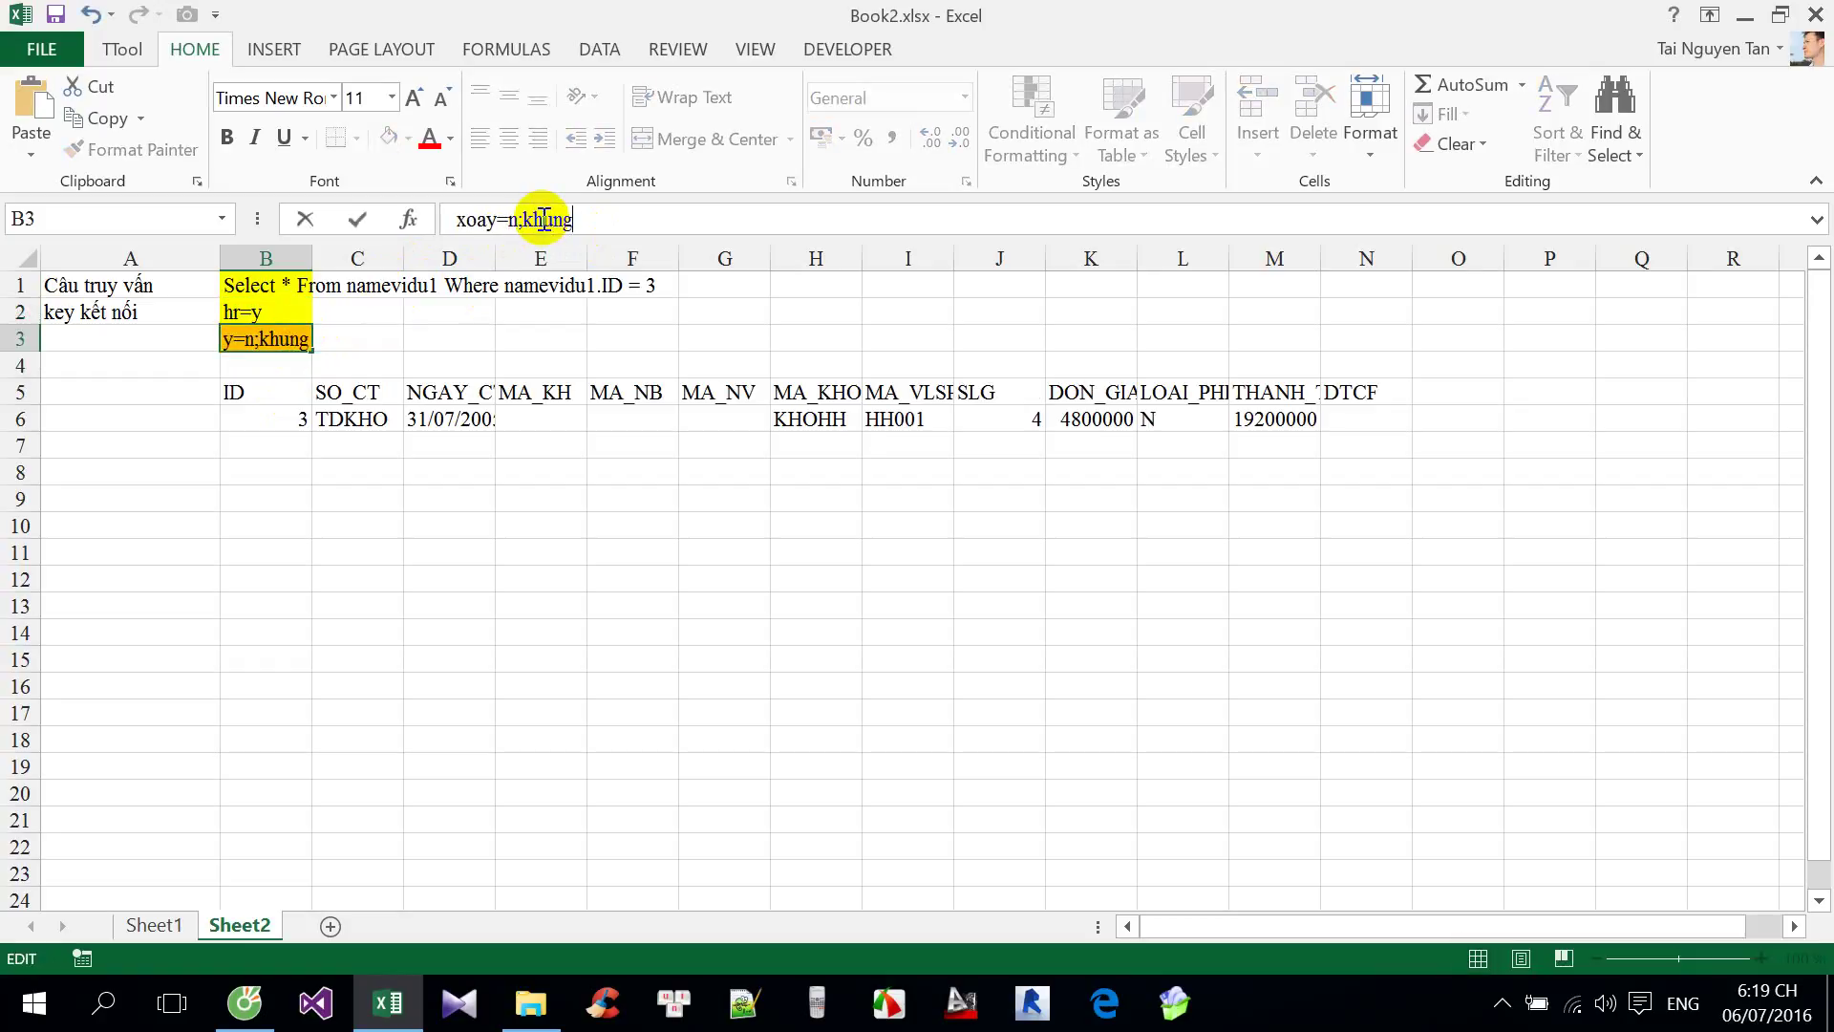
key("Return")
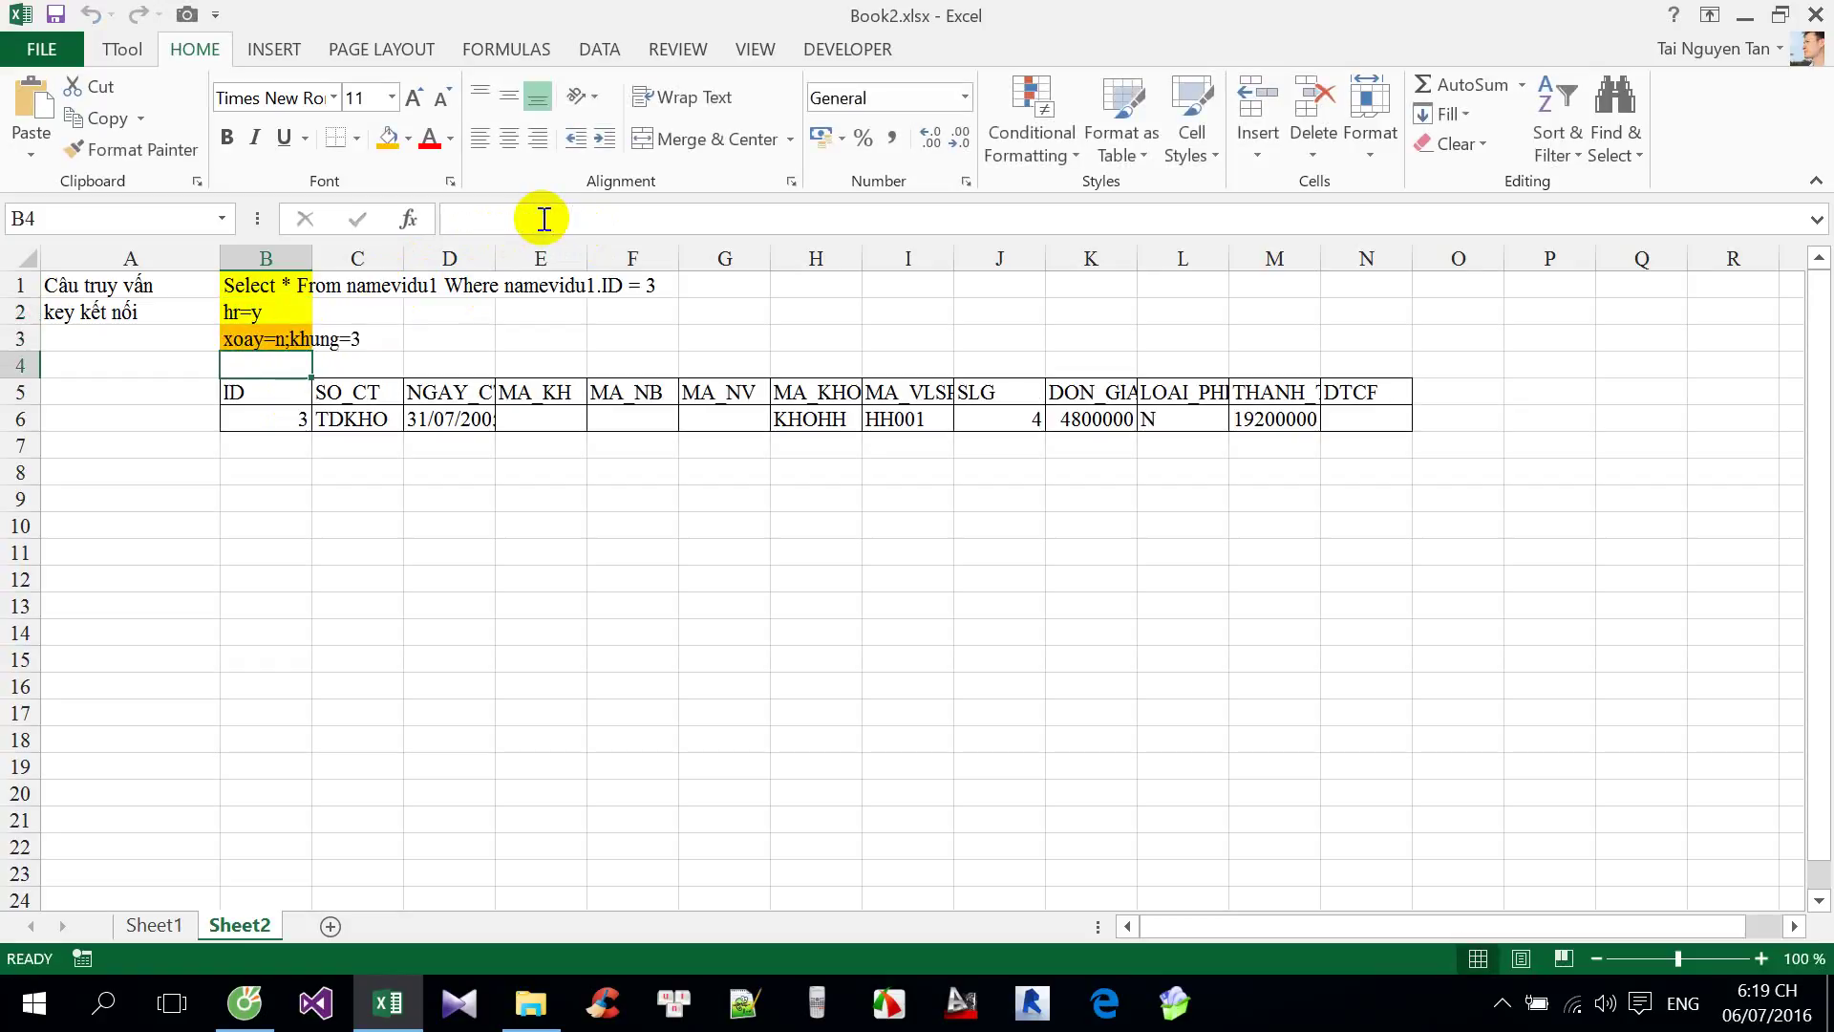
Append the header option ;hr=y to the option text in B3.
left_click(254, 340)
left_click(628, 215)
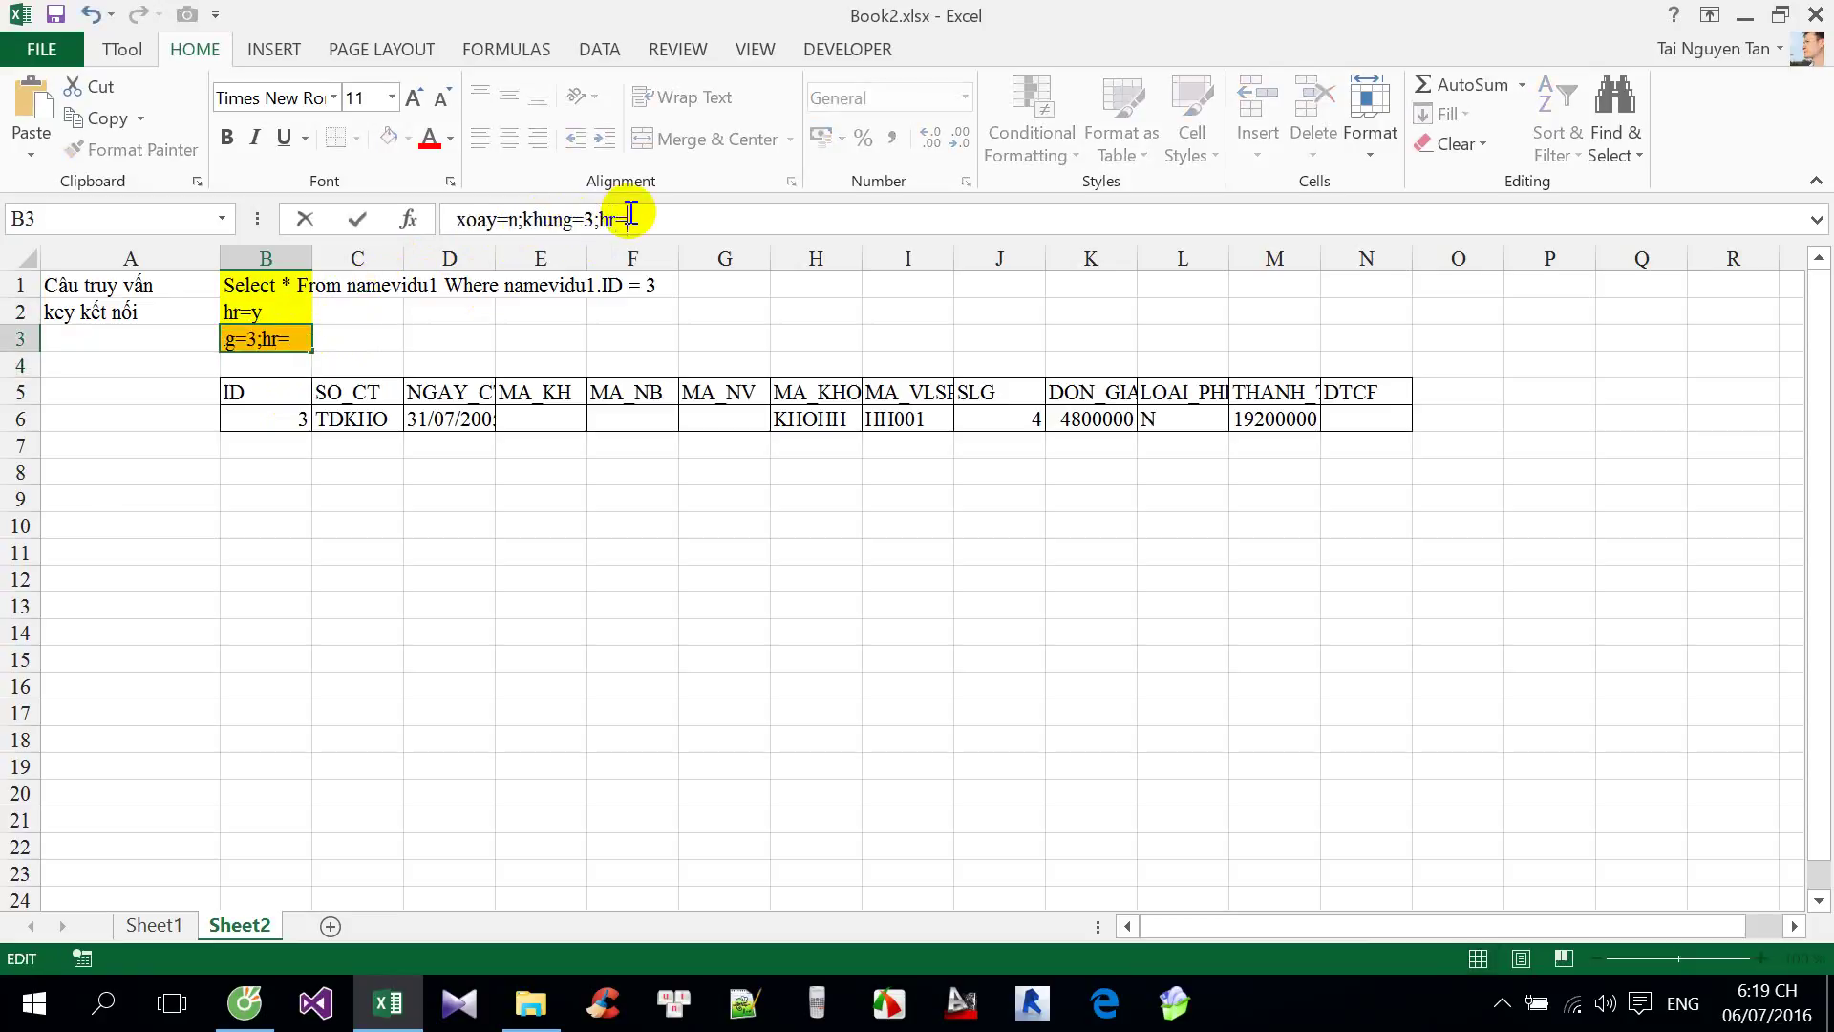
type(";hr=y")
key("Return")
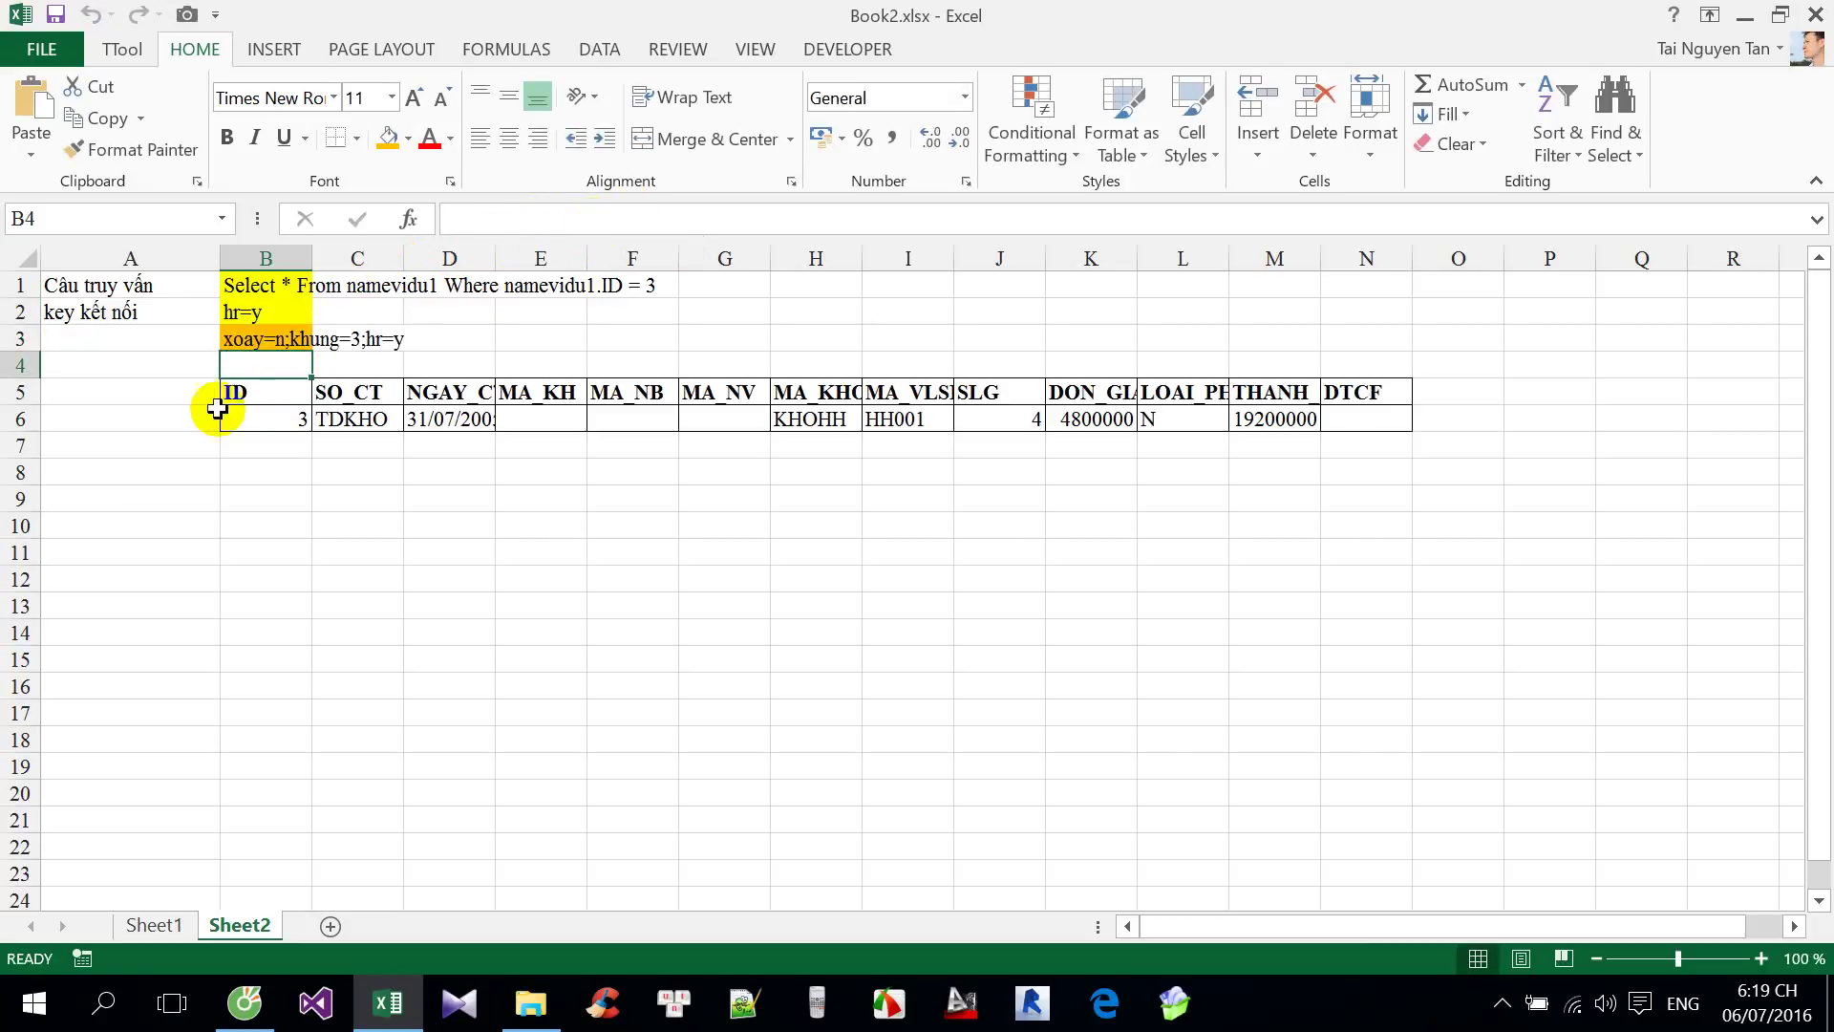
Select the query text cell B1.
left_click(263, 340)
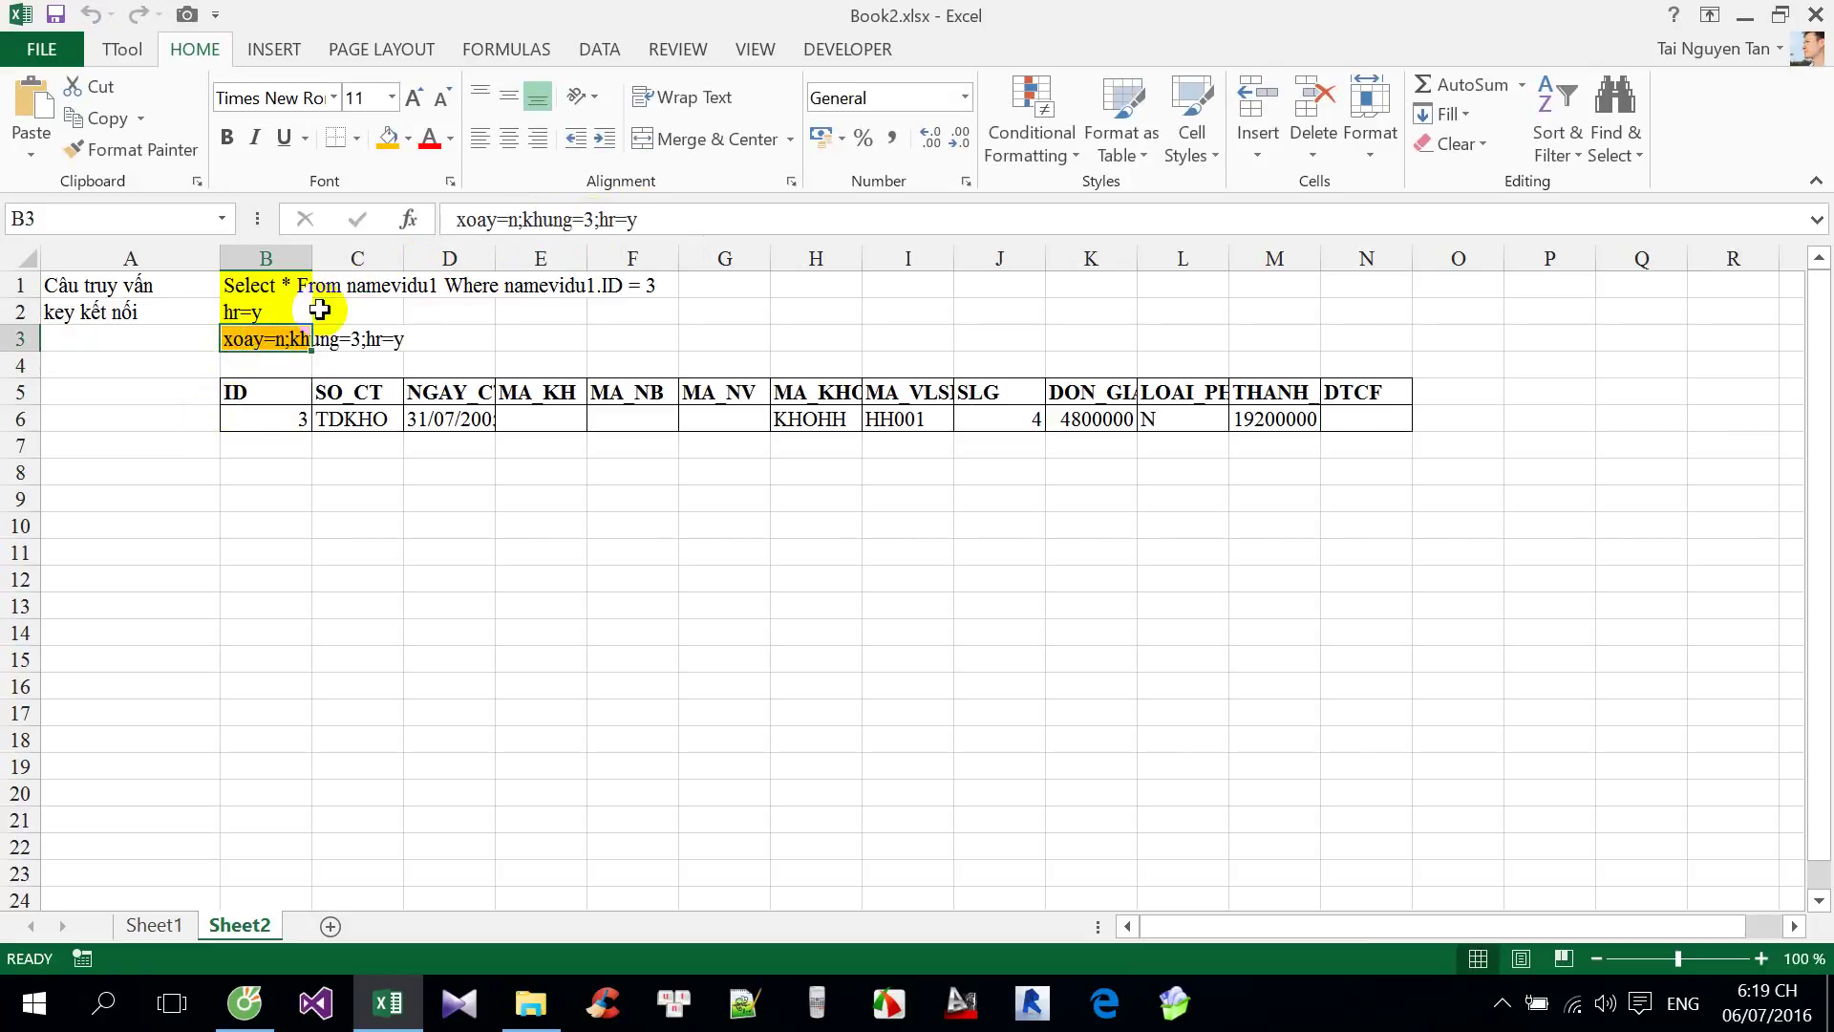
left_click(267, 312)
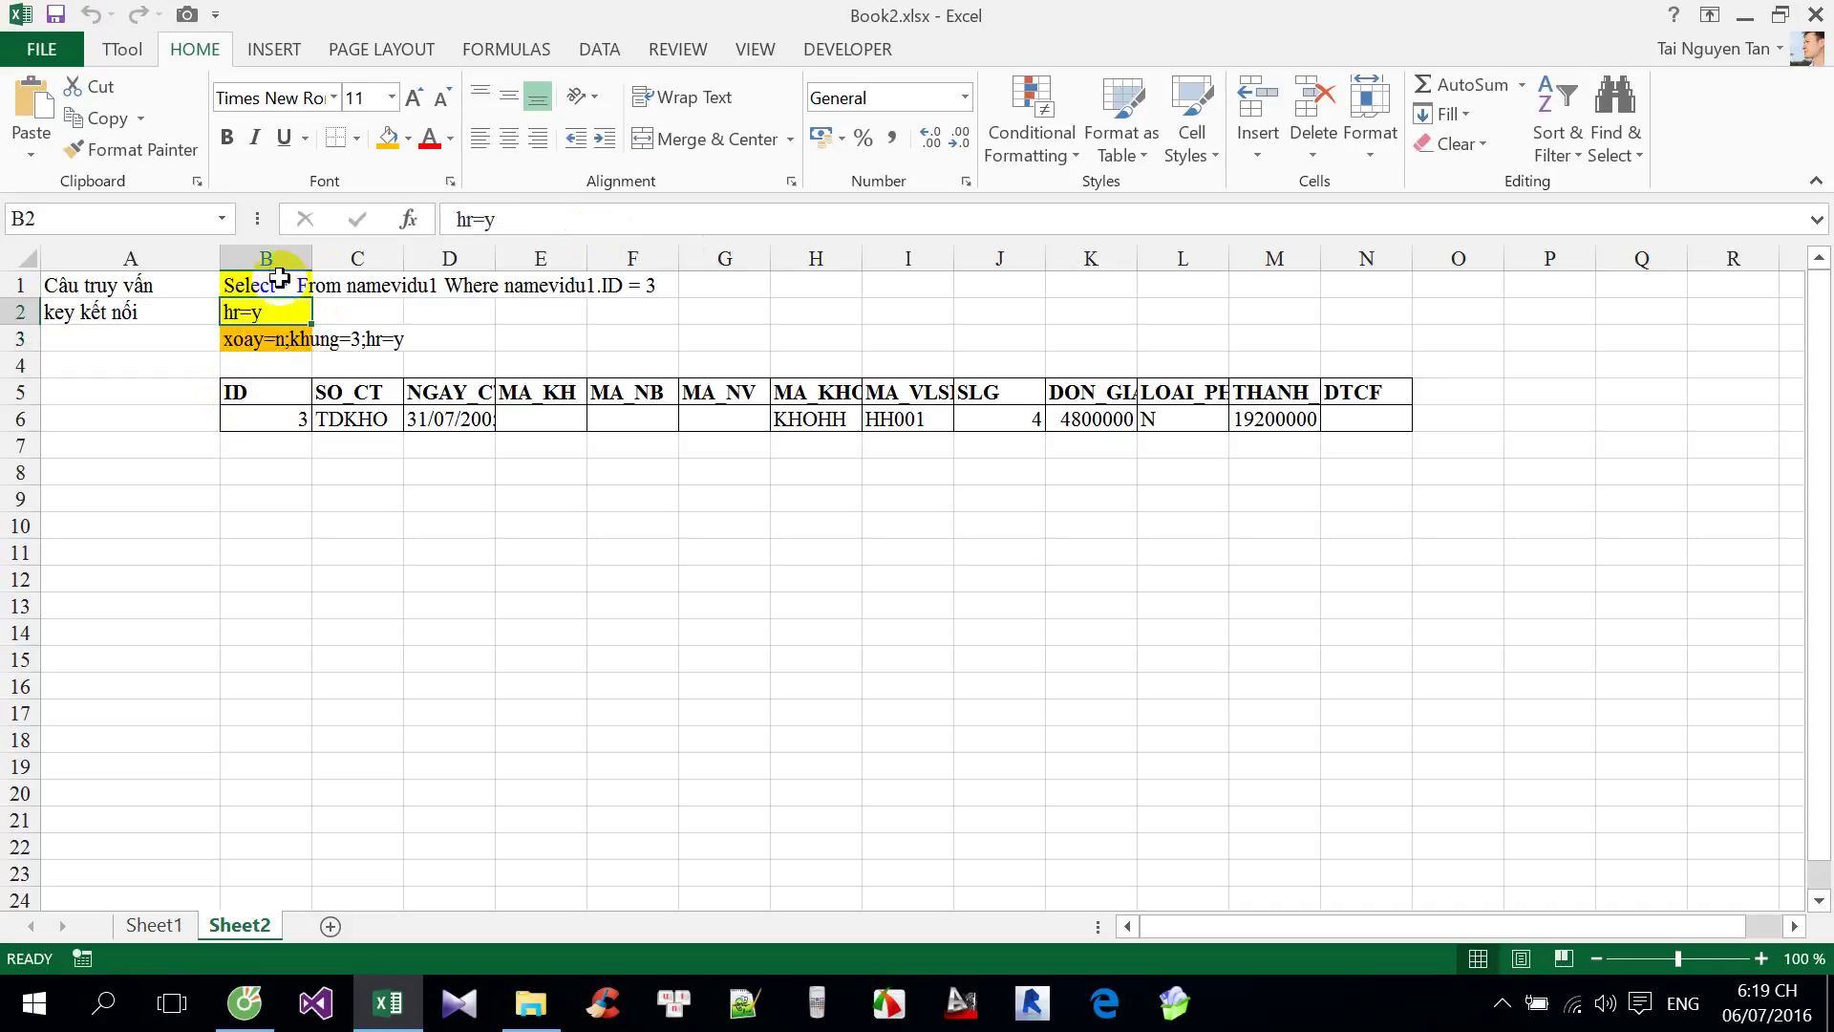
left_click(269, 284)
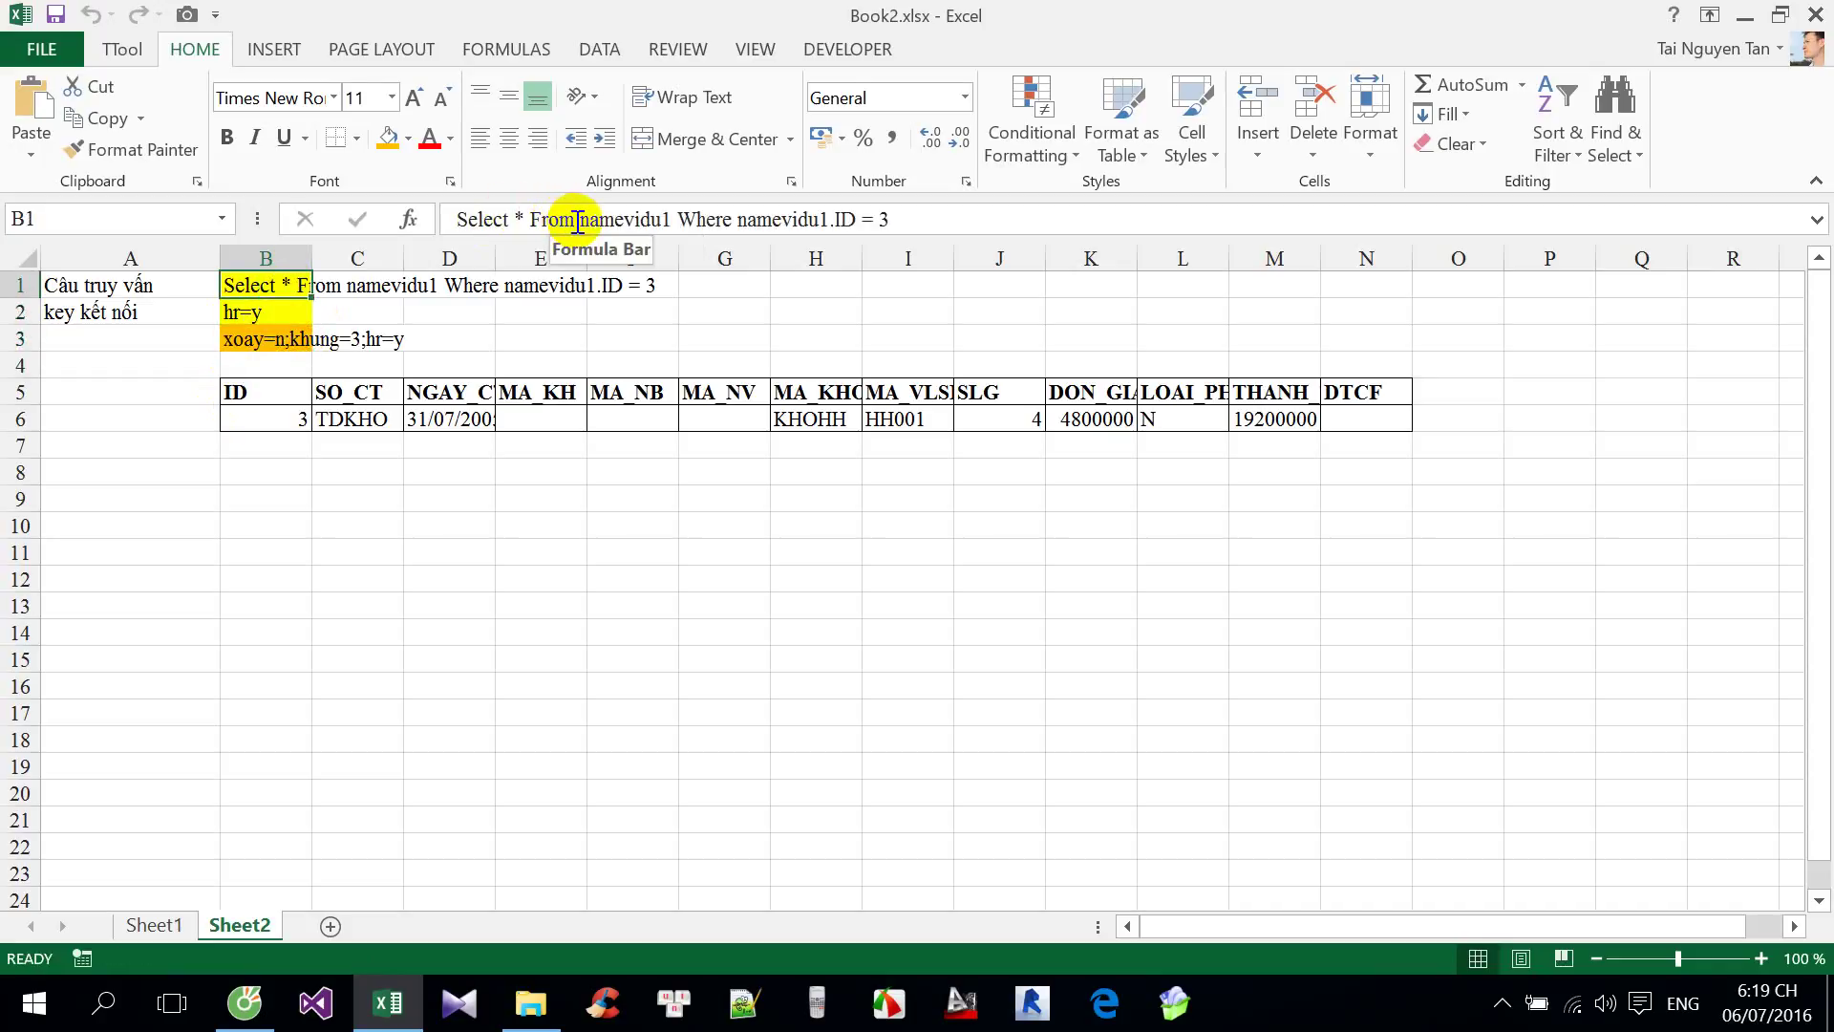
left_click_drag(578, 222, 872, 220)
key("Delete")
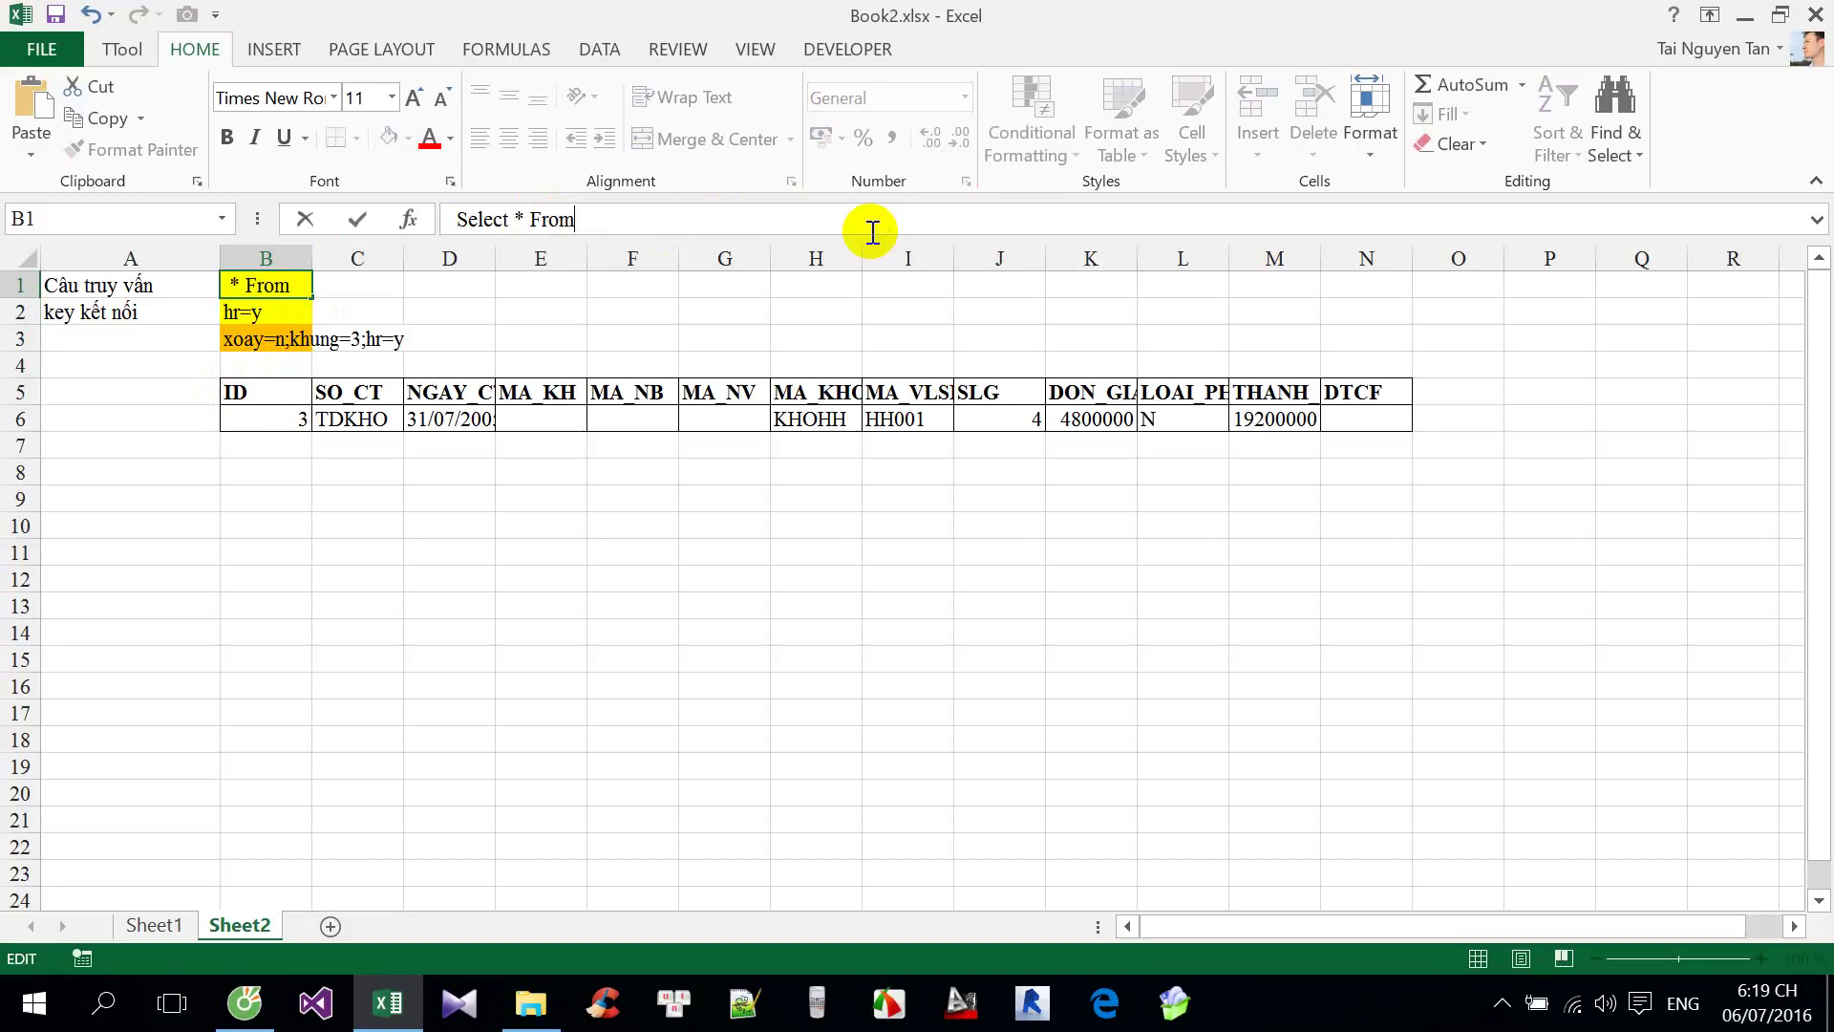
key("Escape")
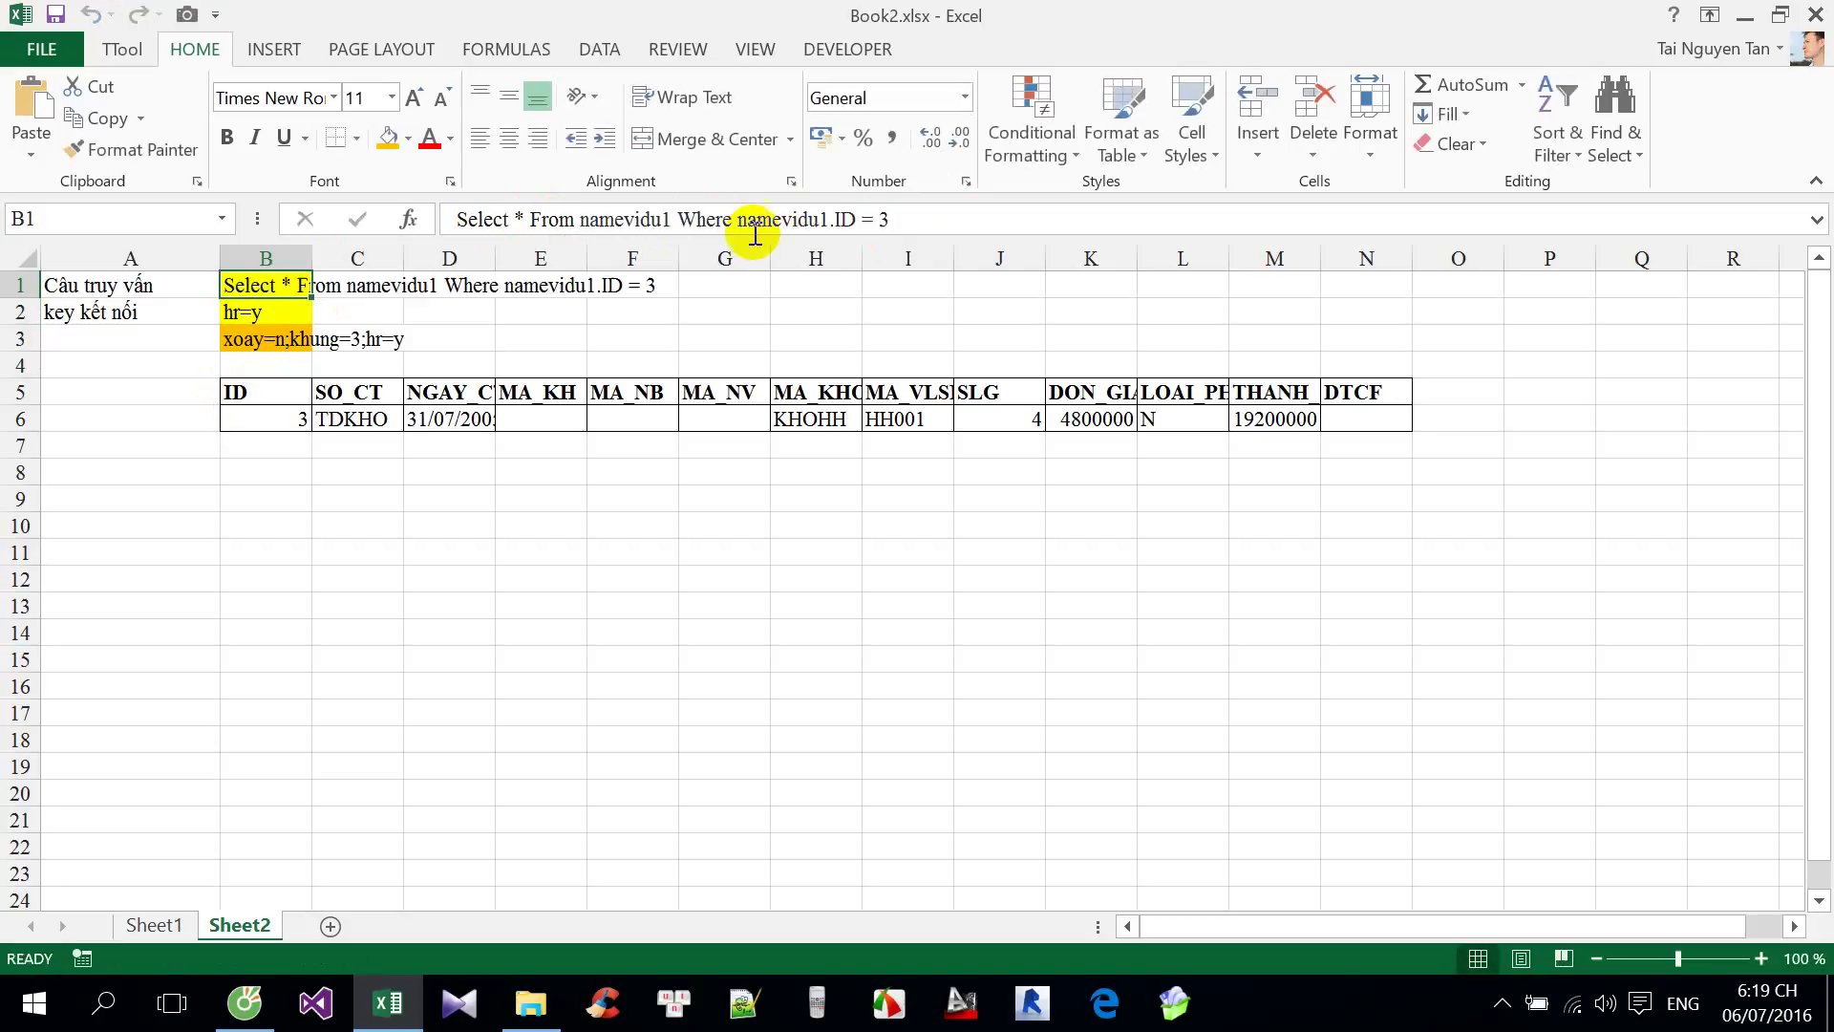
Remove the Where condition from the query in B1, leaving Select * From namevidu1, and look through the returned records.
left_click_drag(673, 218, 995, 217)
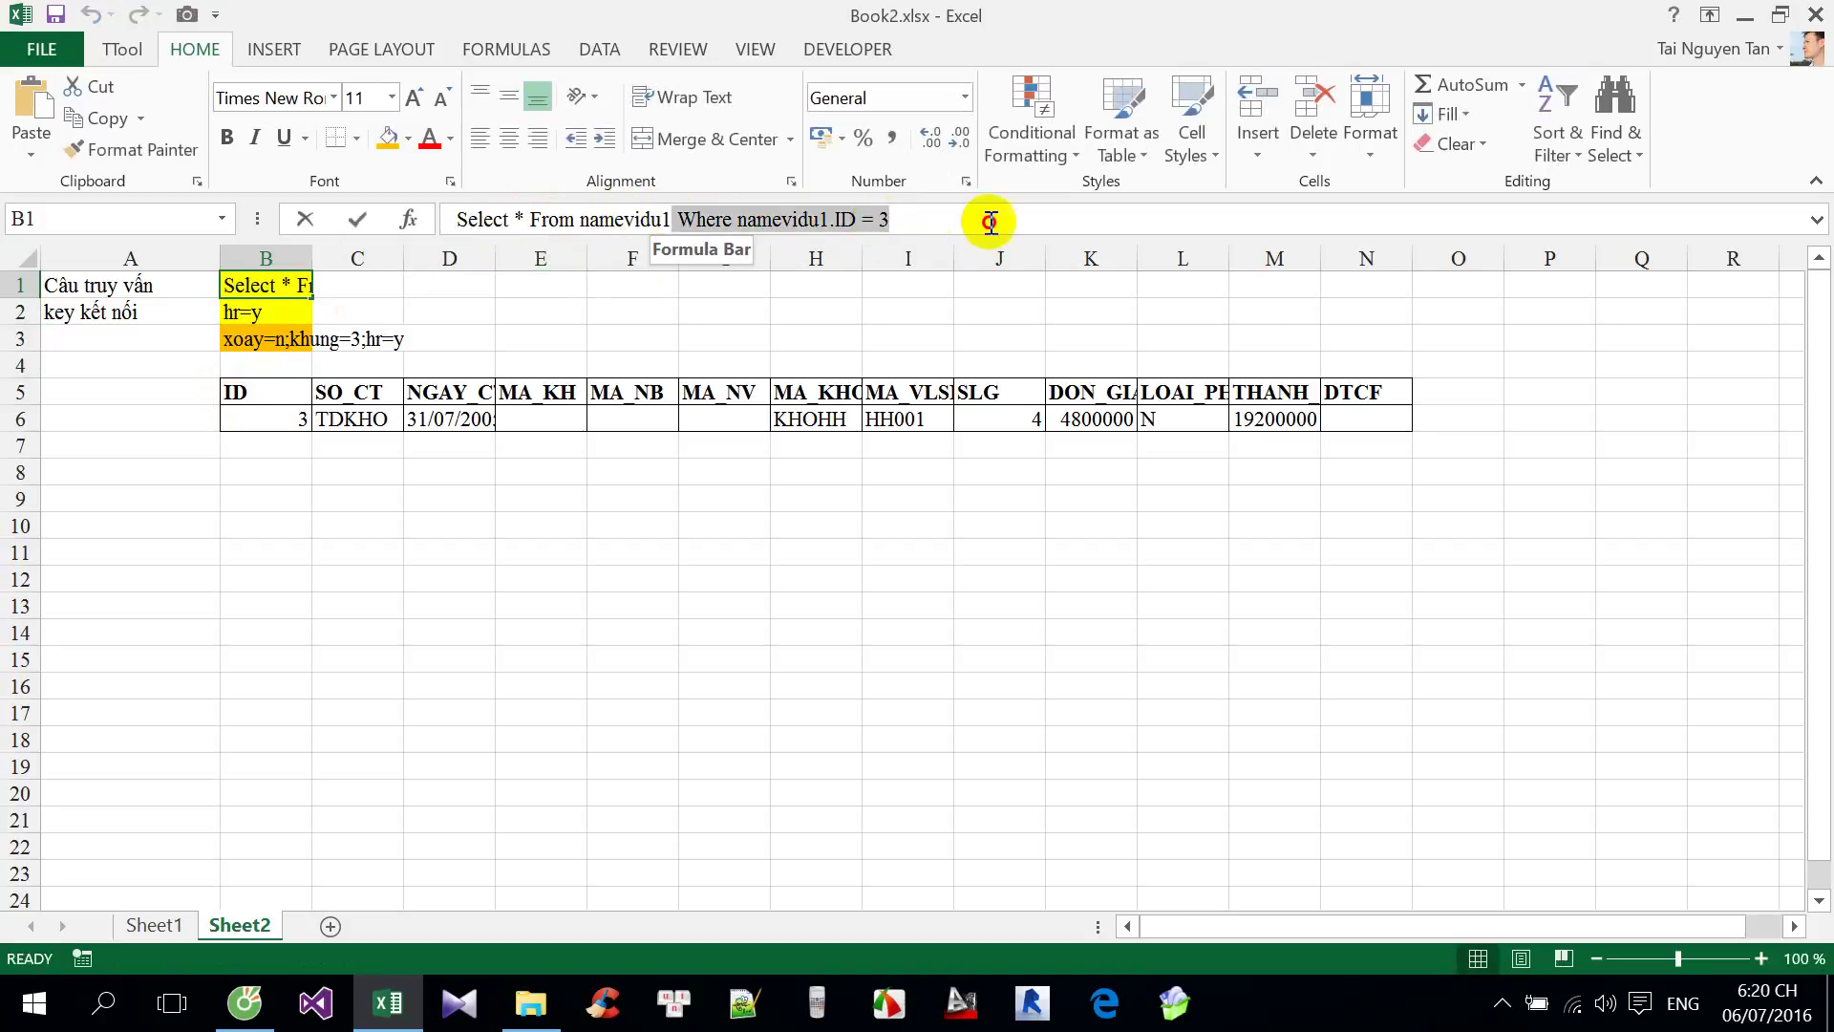
key("Delete")
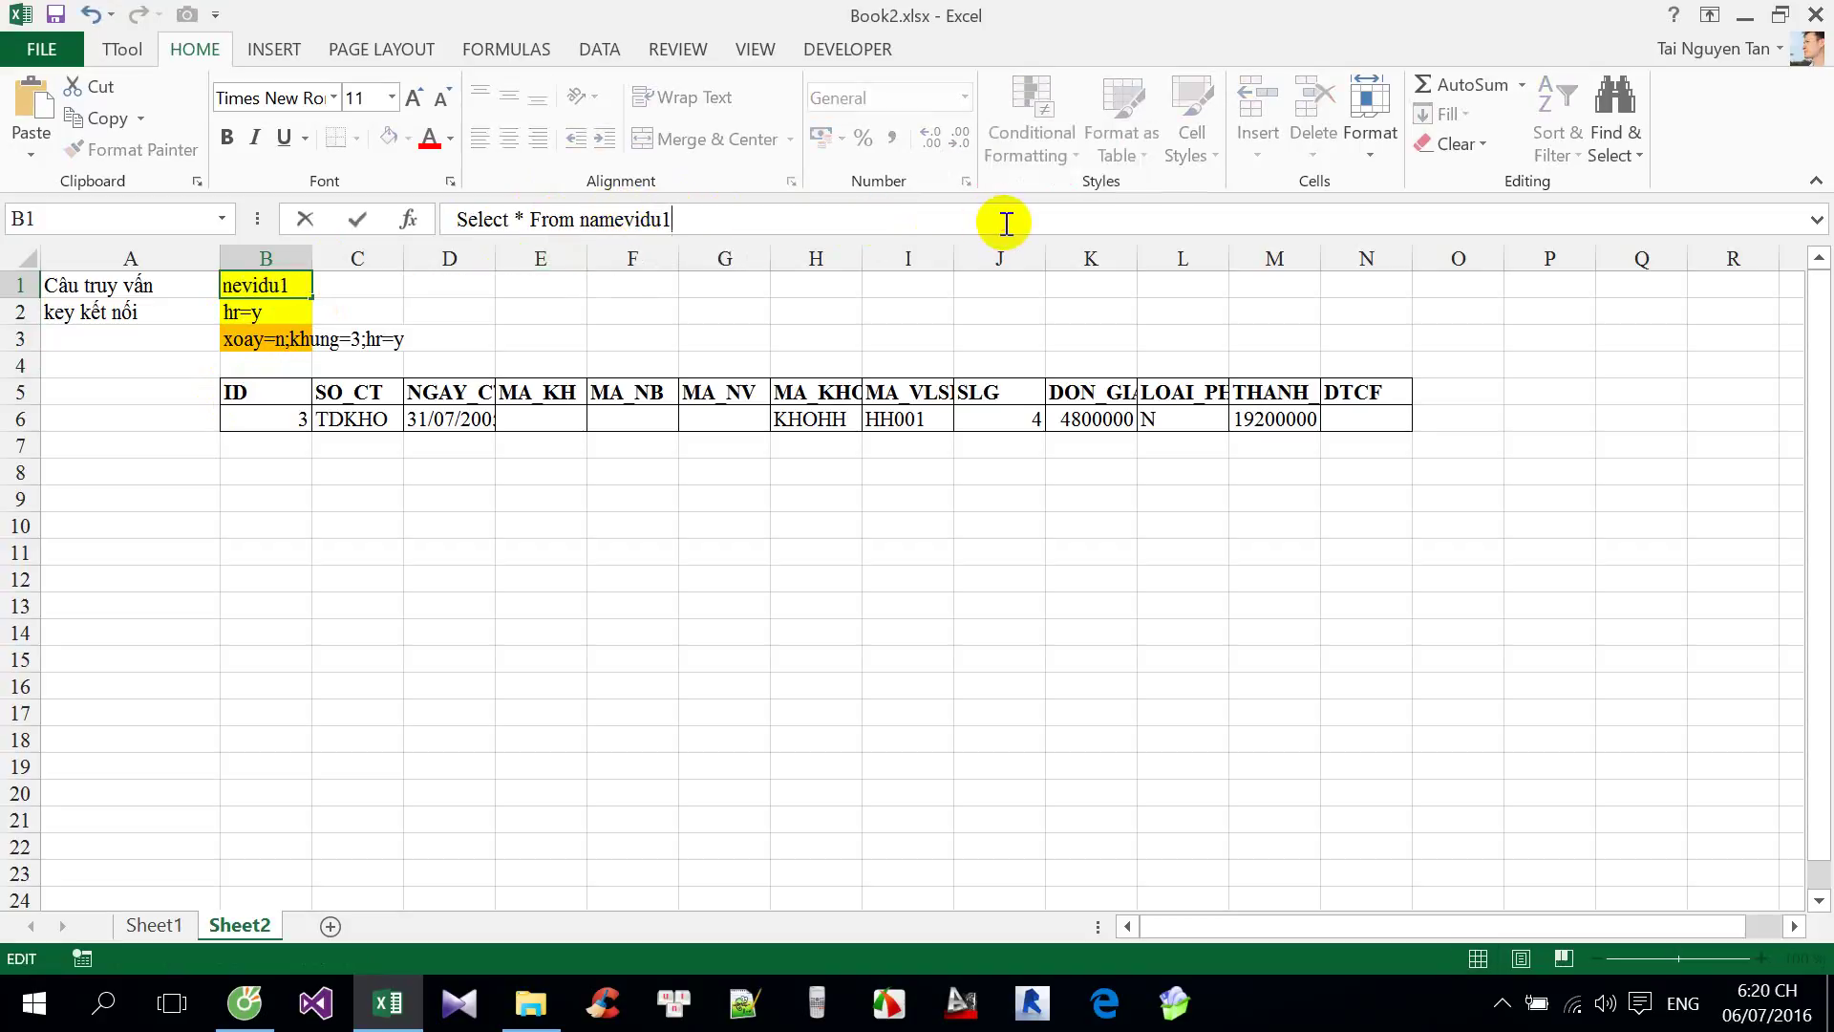
key("Return")
scroll(807, 742, "down", 4)
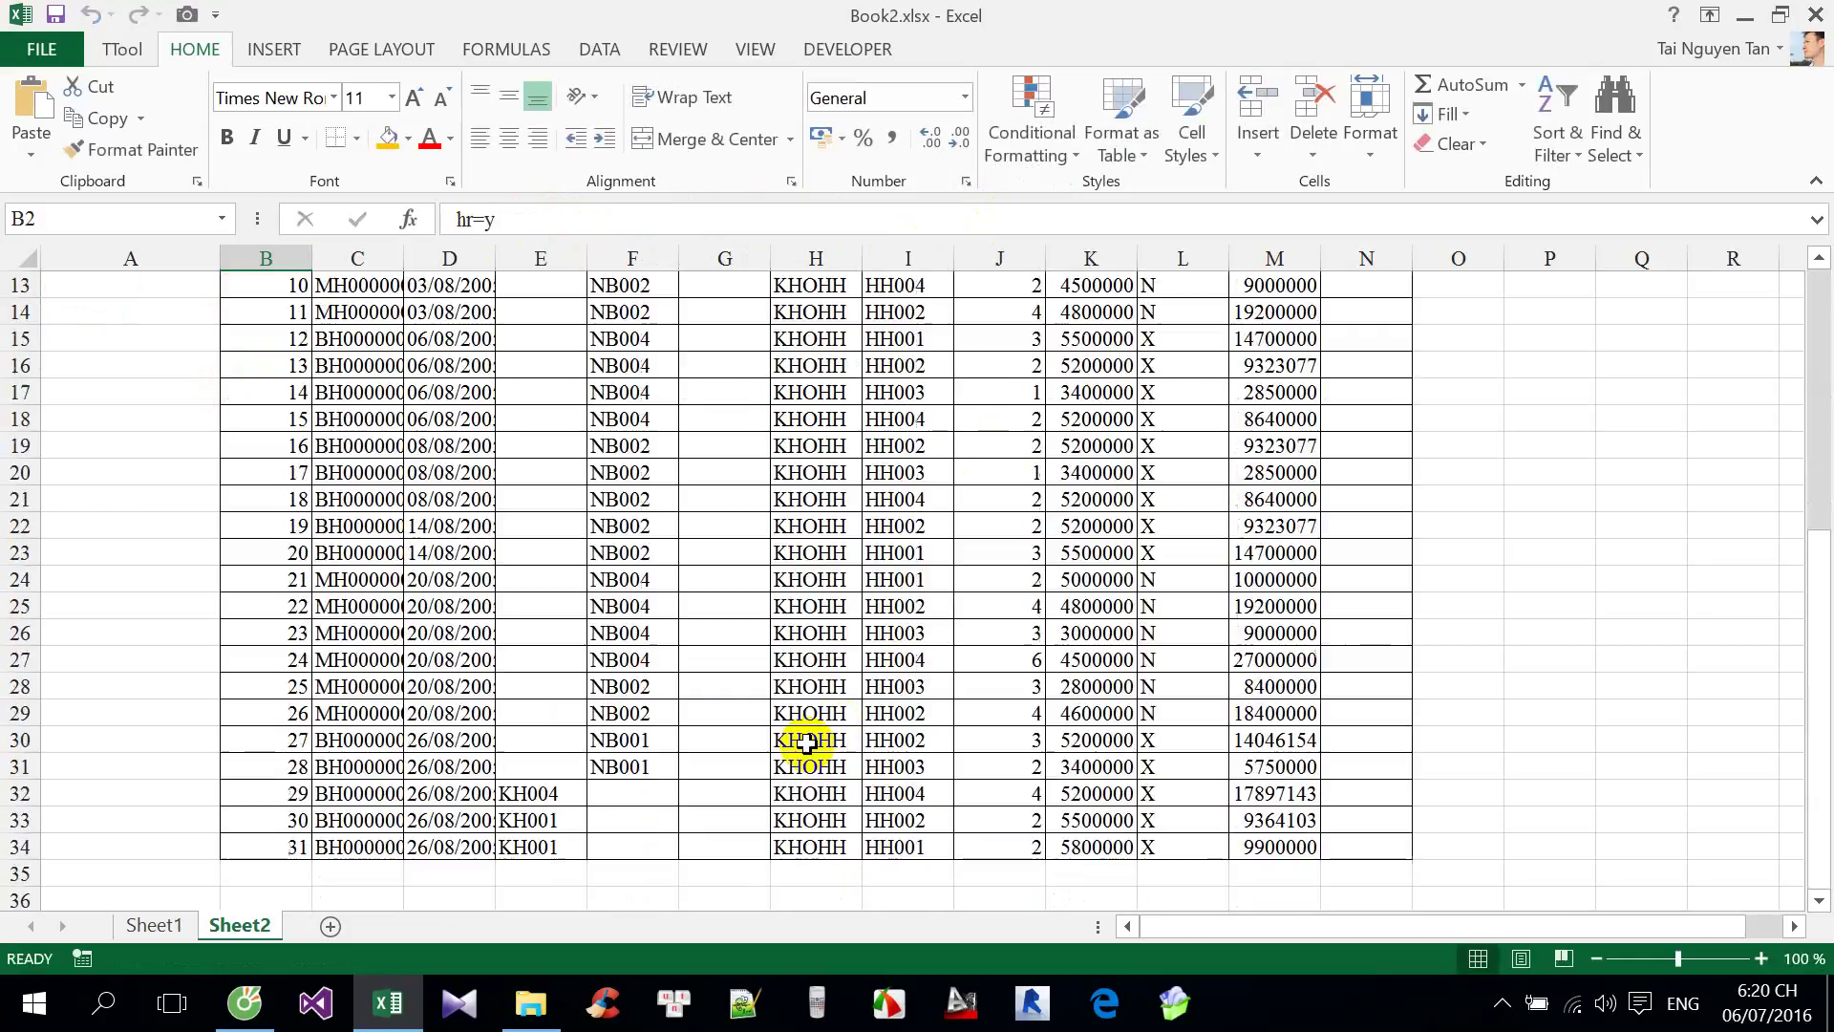
scroll(803, 707, "up", 4)
scroll(315, 329, "down", 1)
scroll(282, 377, "up", 1)
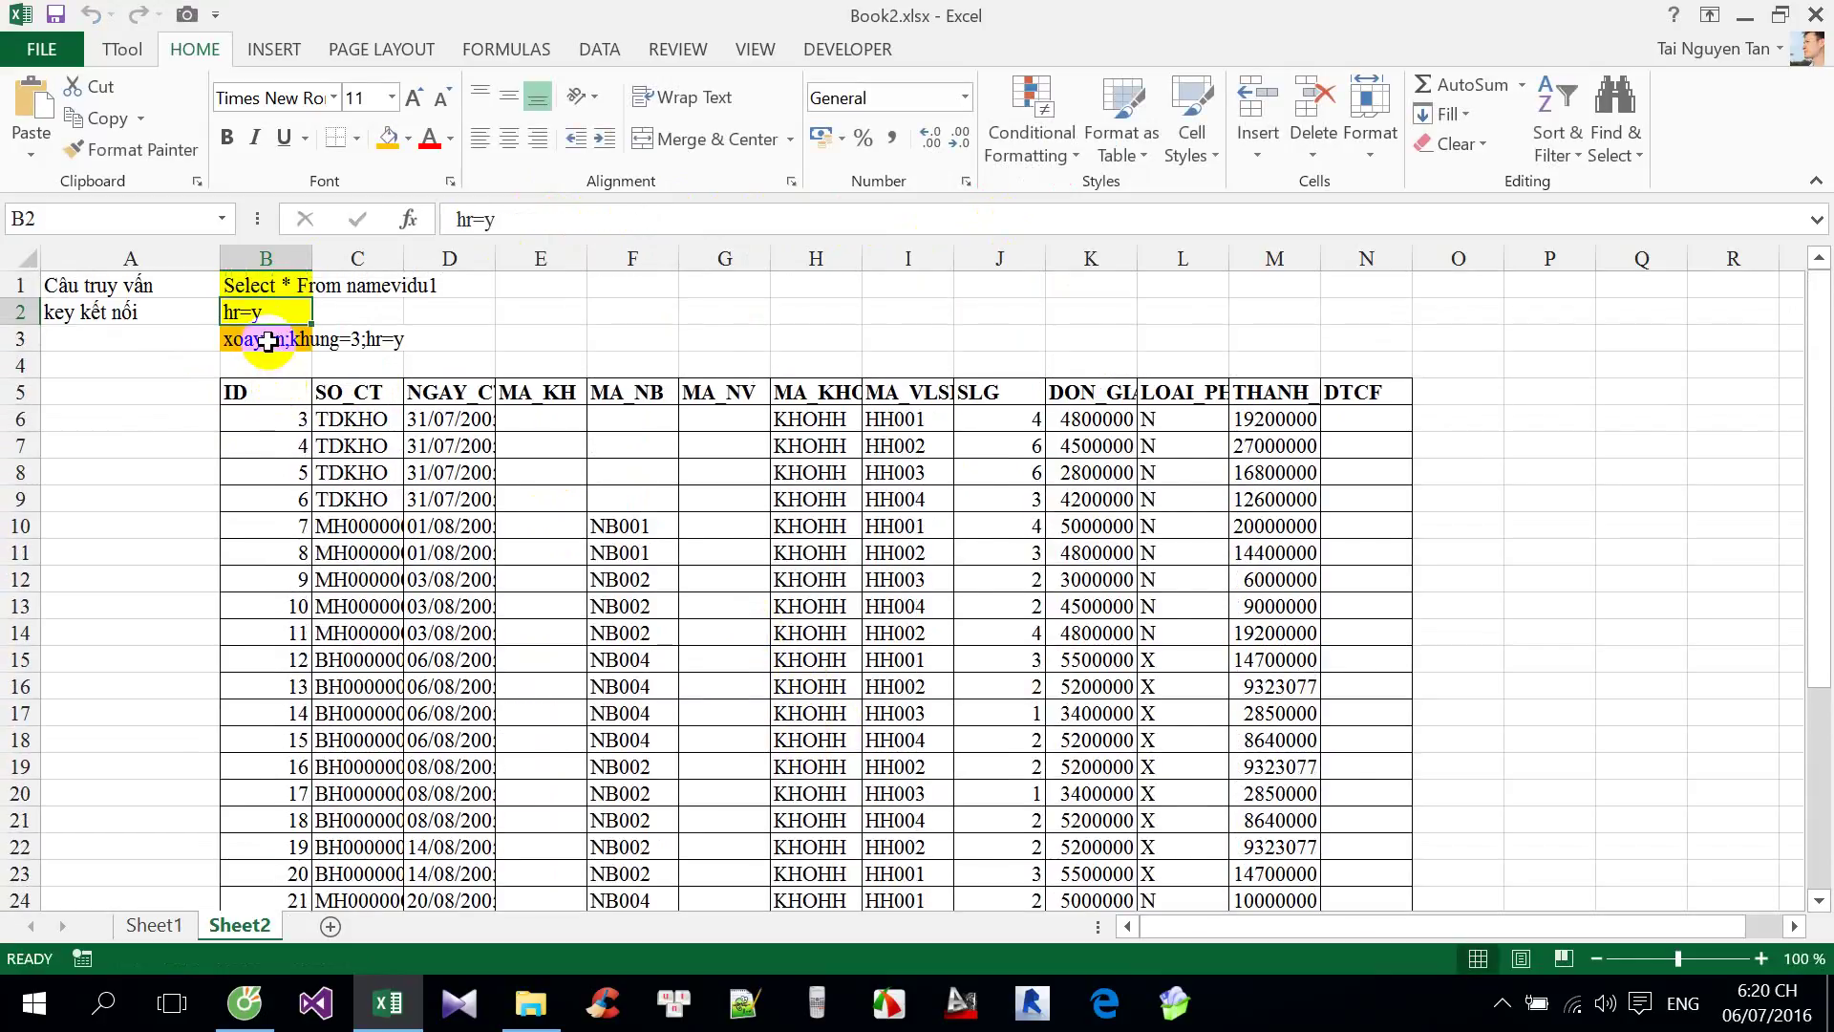
Append the column-fitting option ;fit=y to the option text in B3 and check the returned table.
left_click(268, 342)
left_click(686, 214)
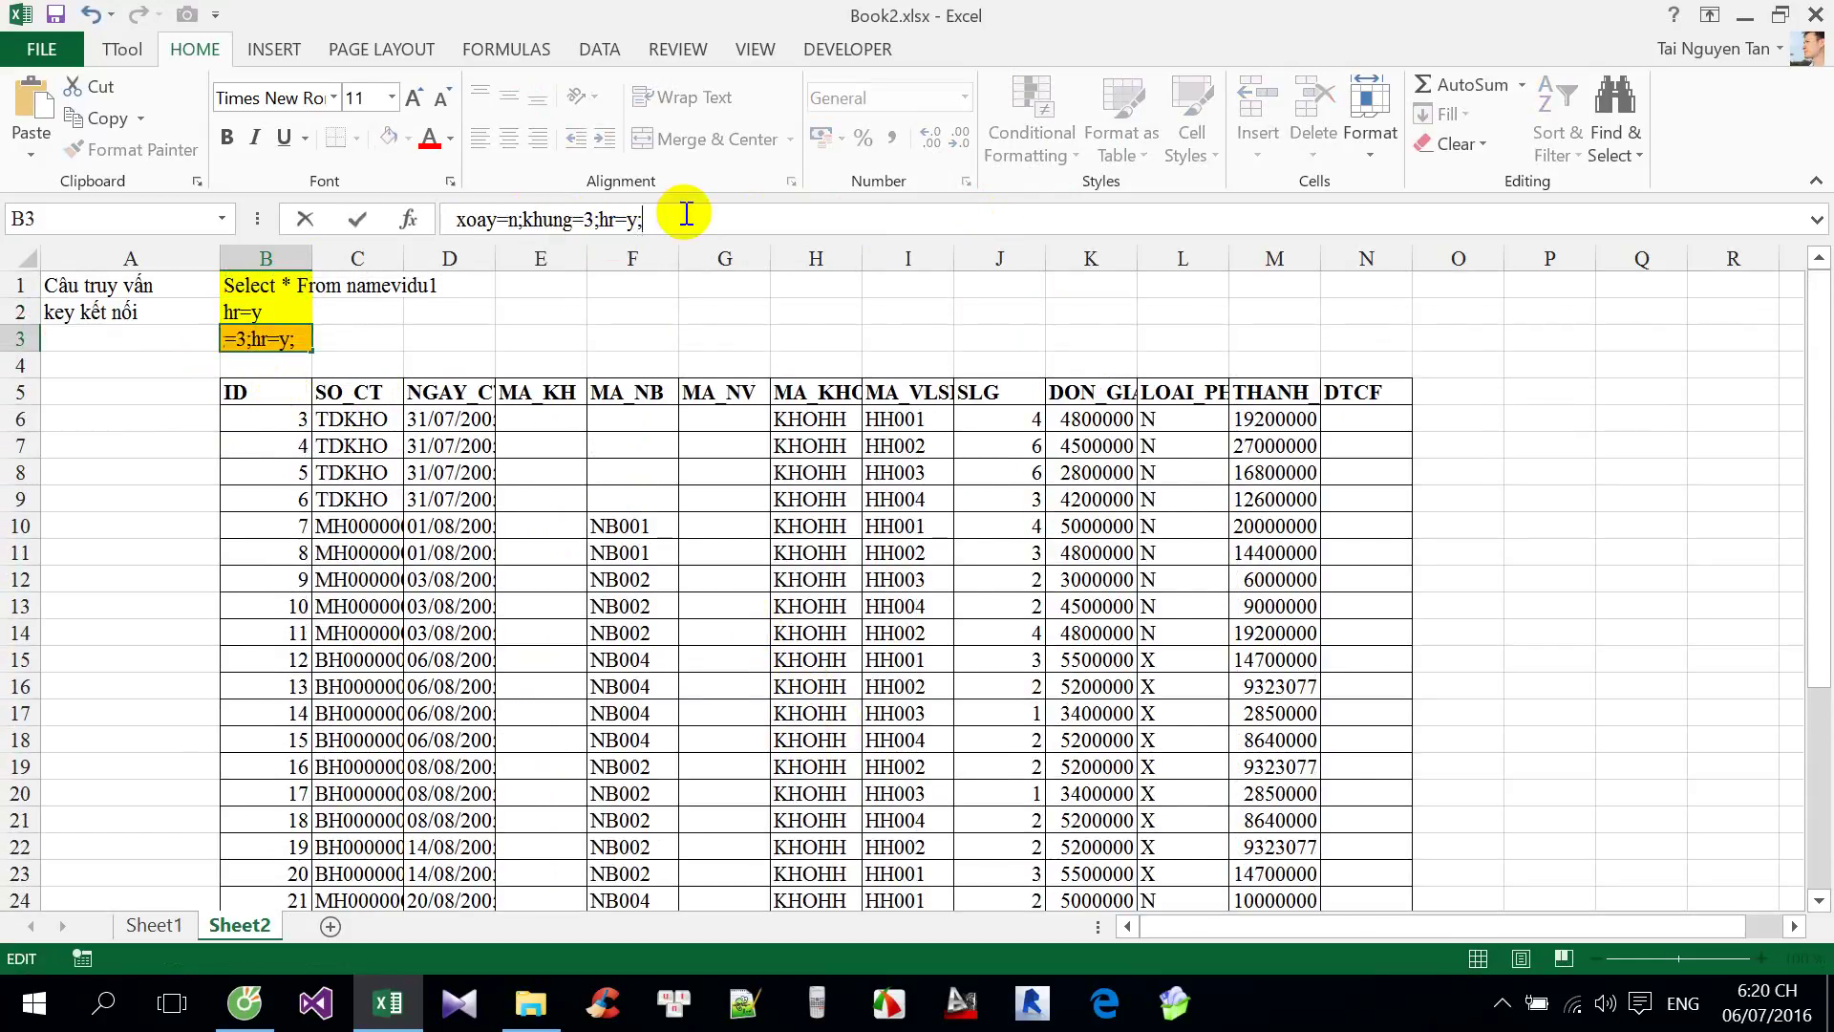
key("Return")
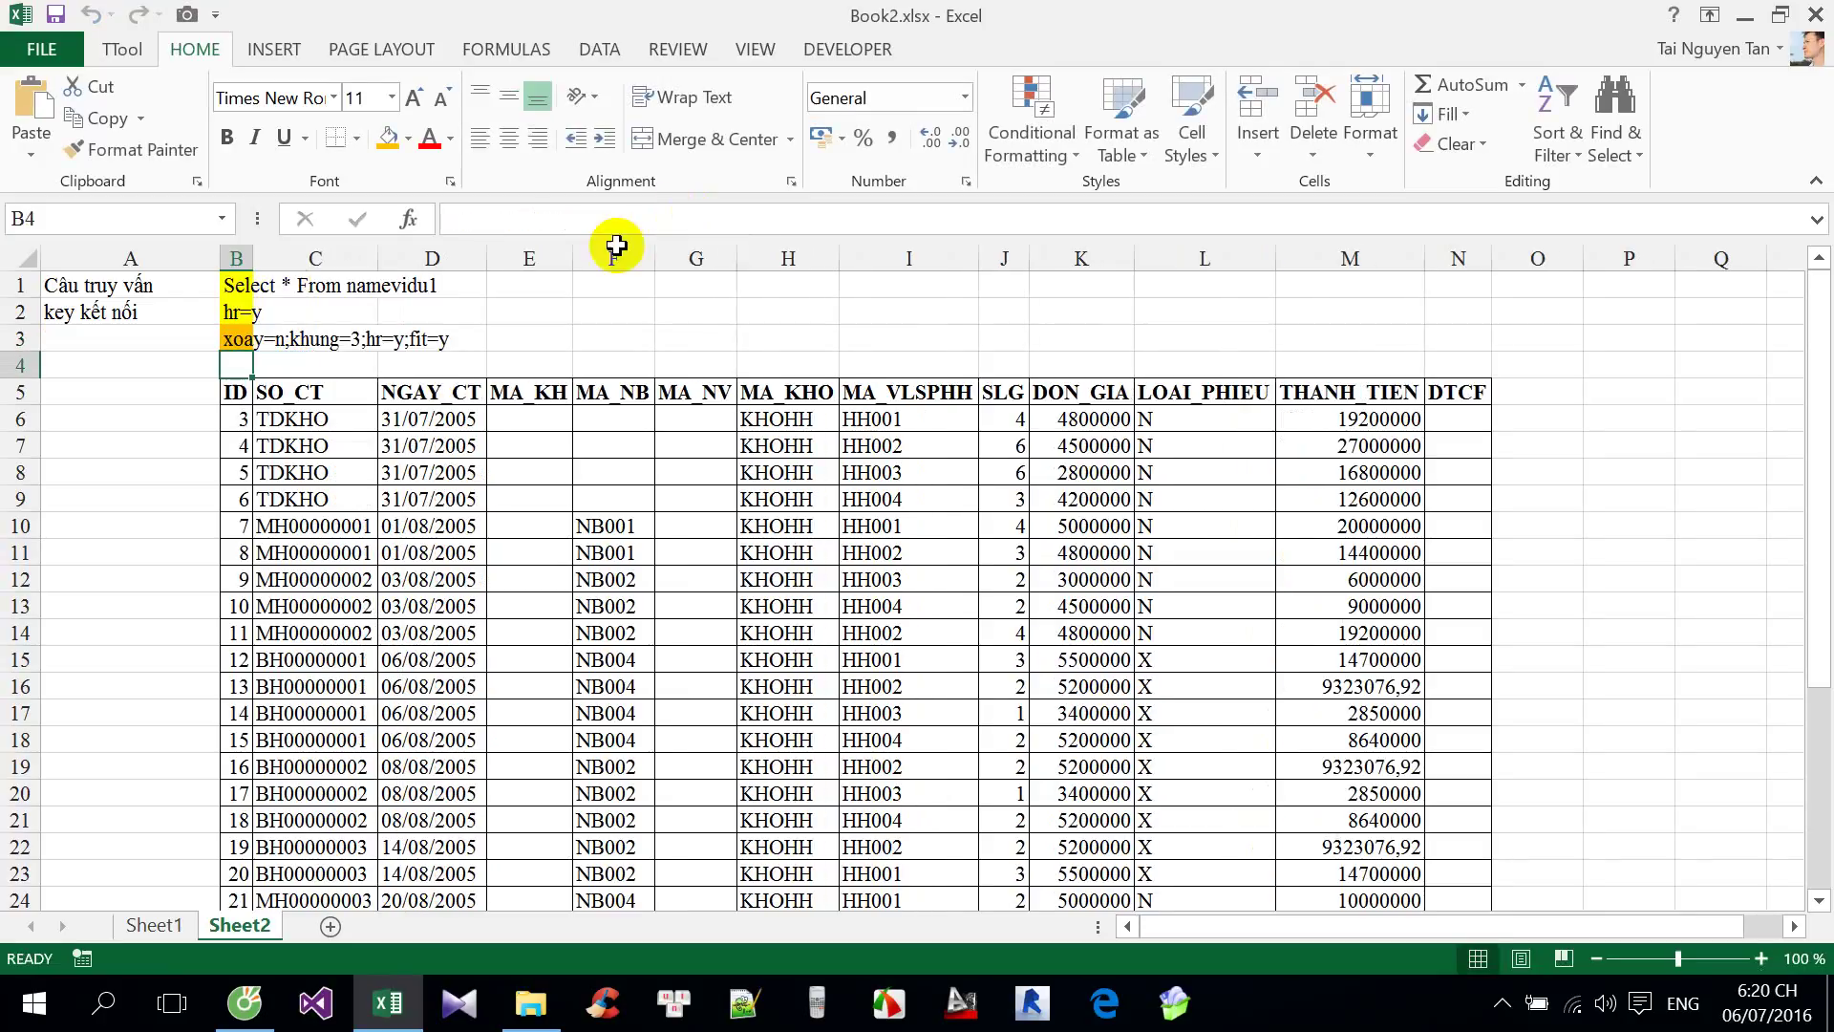
scroll(348, 437, "down", 1)
scroll(213, 396, "up", 1)
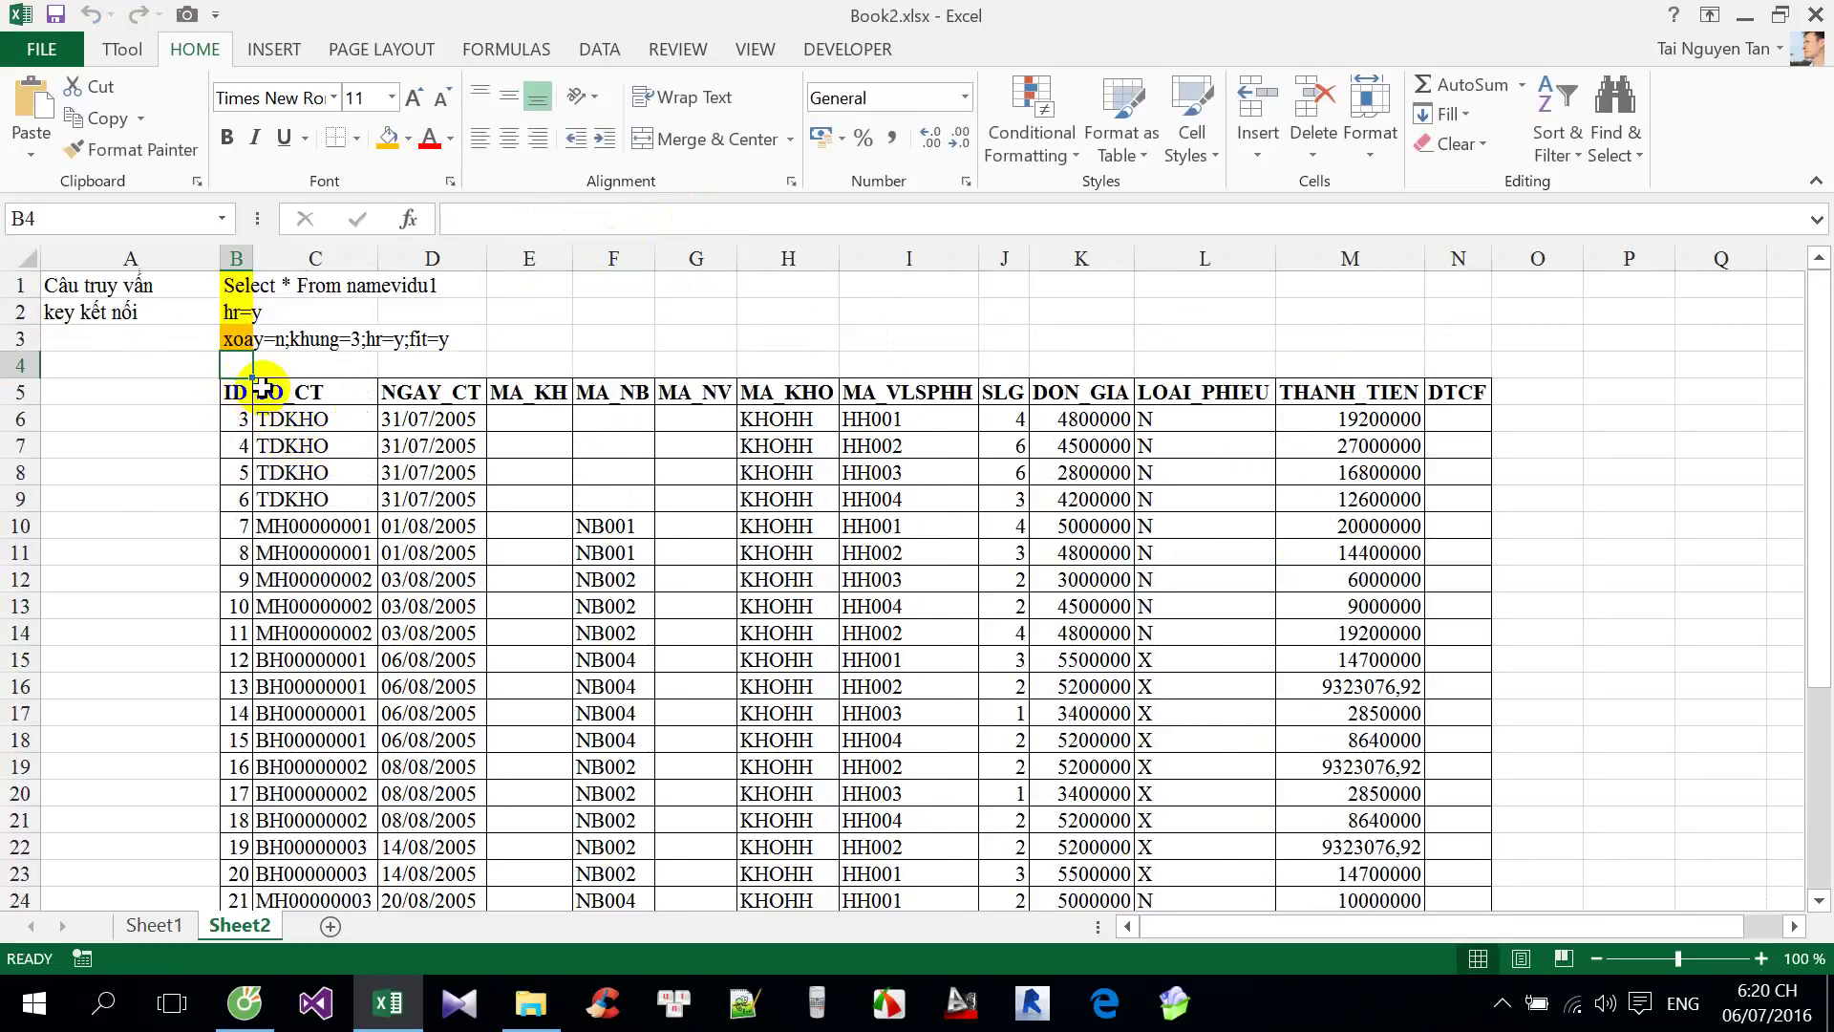
left_click(241, 312)
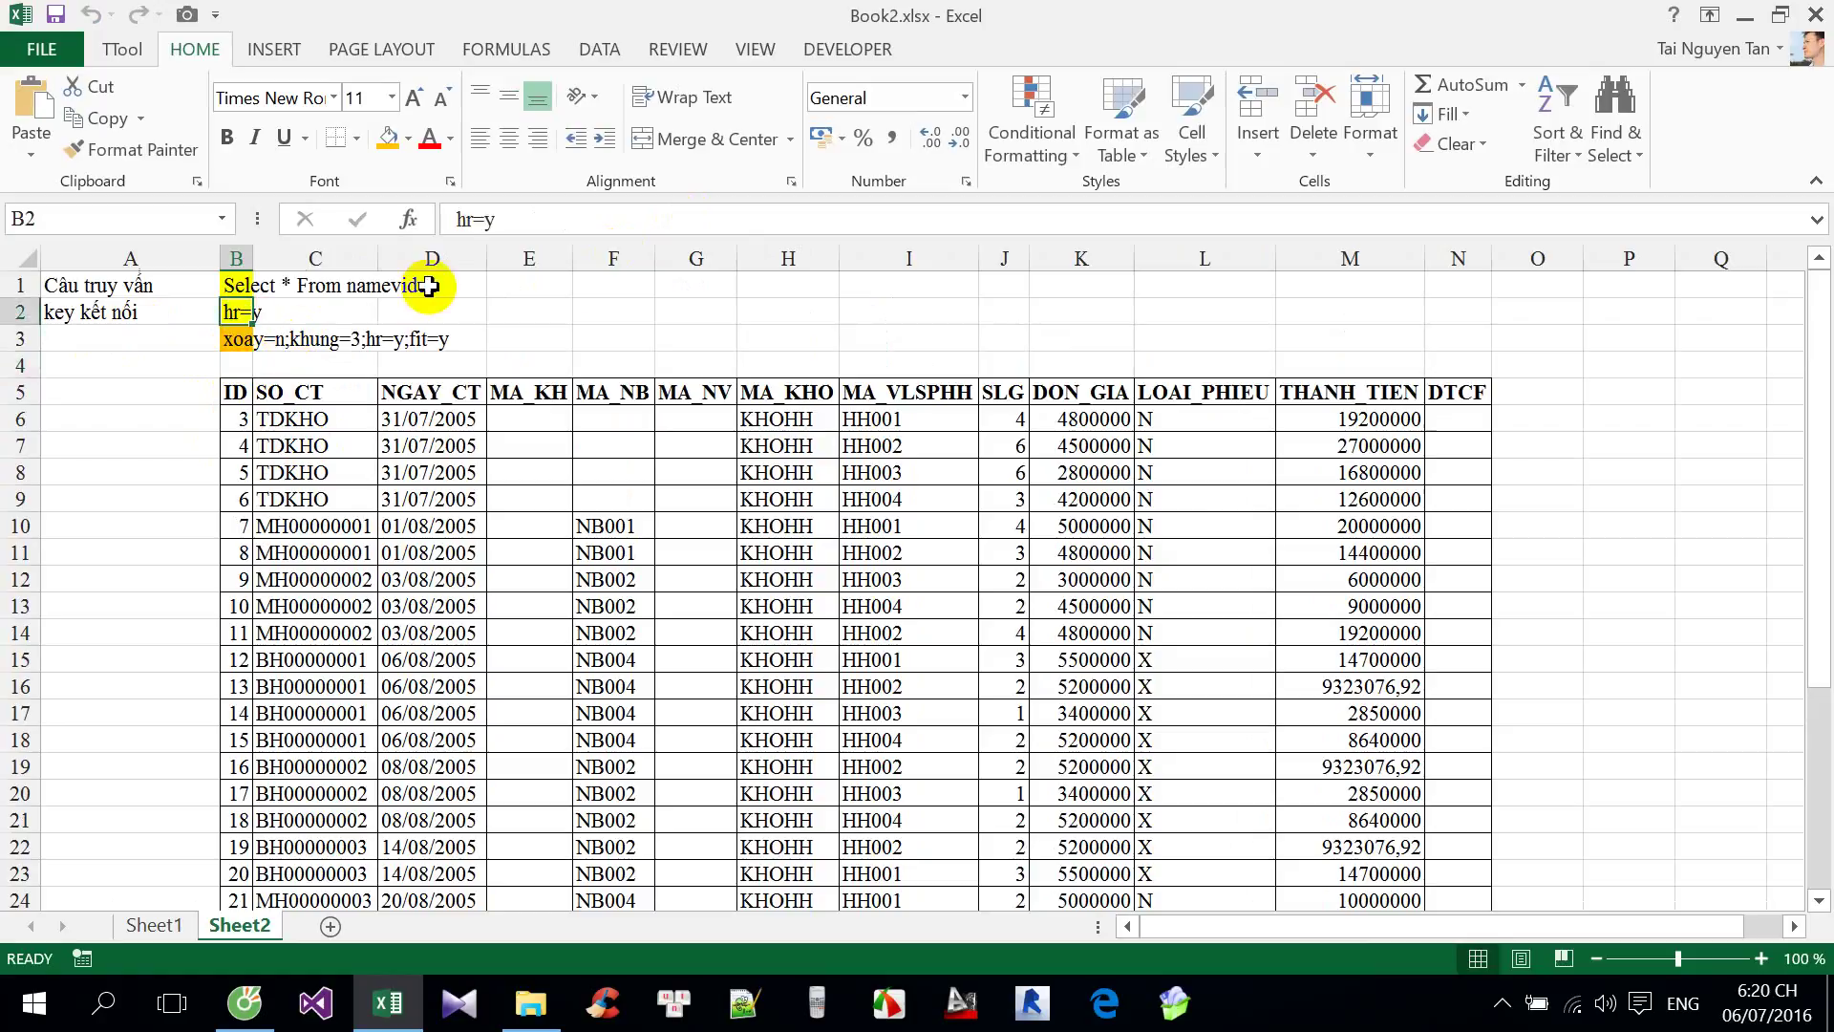
left_click(428, 285)
left_click(593, 342)
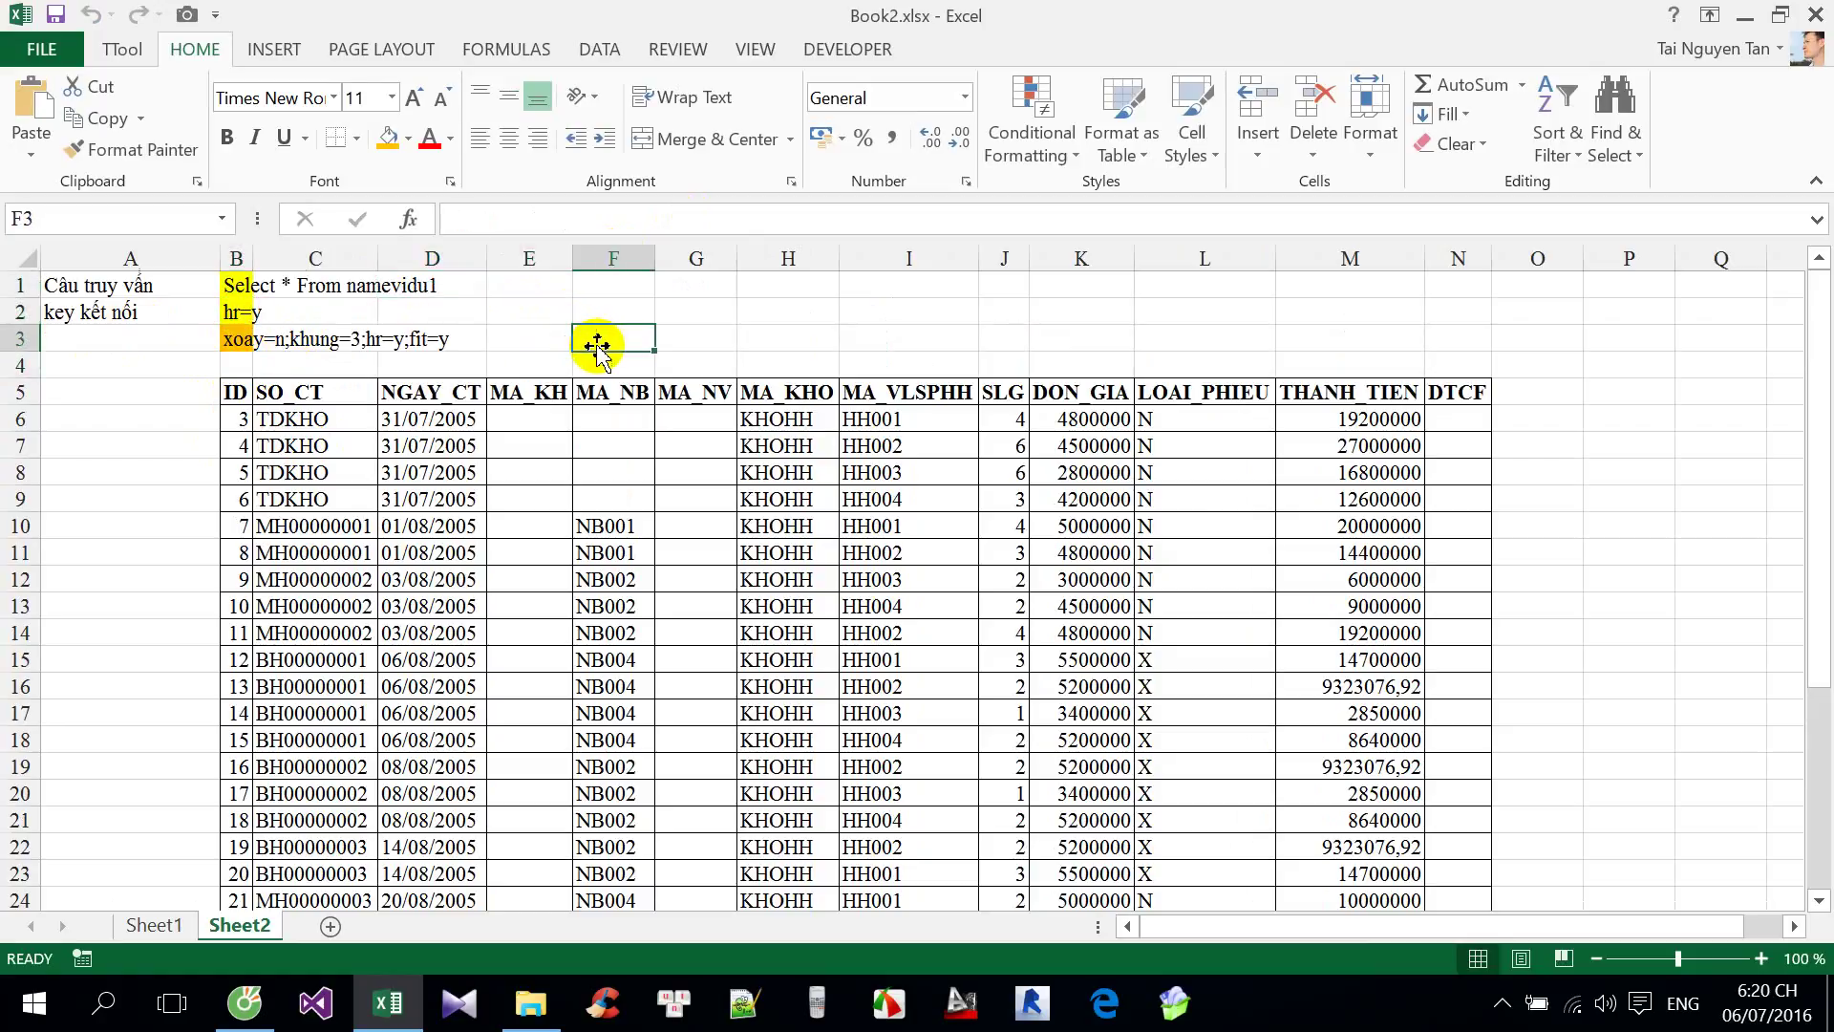